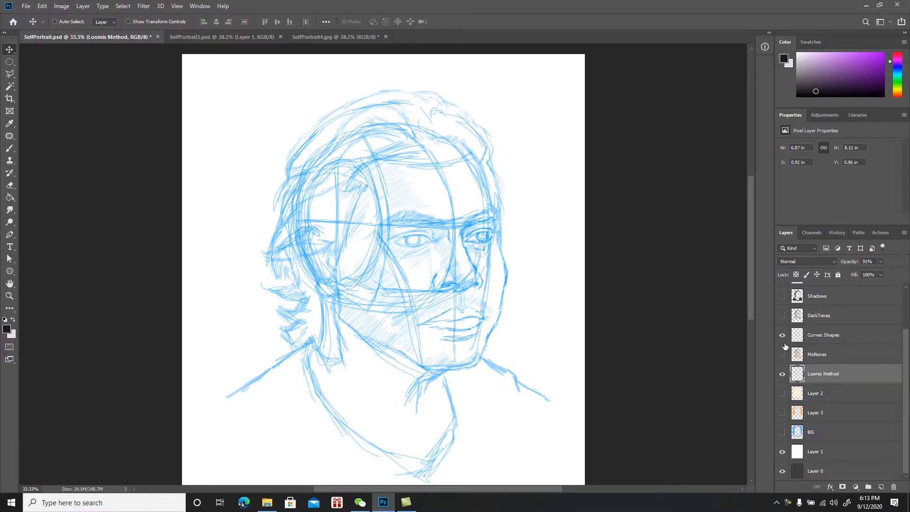
Show the Midtones, DarkTones, Shadows and Highlights layers over the blue construction sketch
left_click(783, 354)
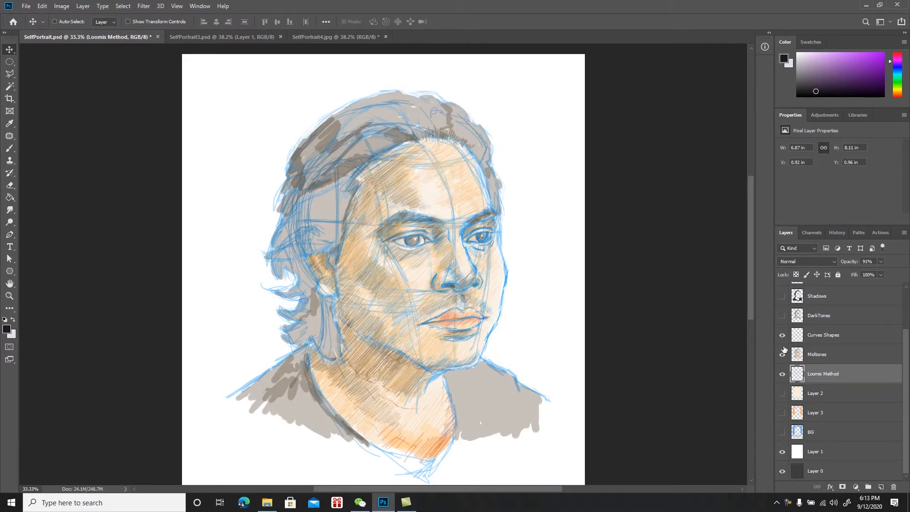
left_click(782, 316)
scroll(796, 345, "up", 2)
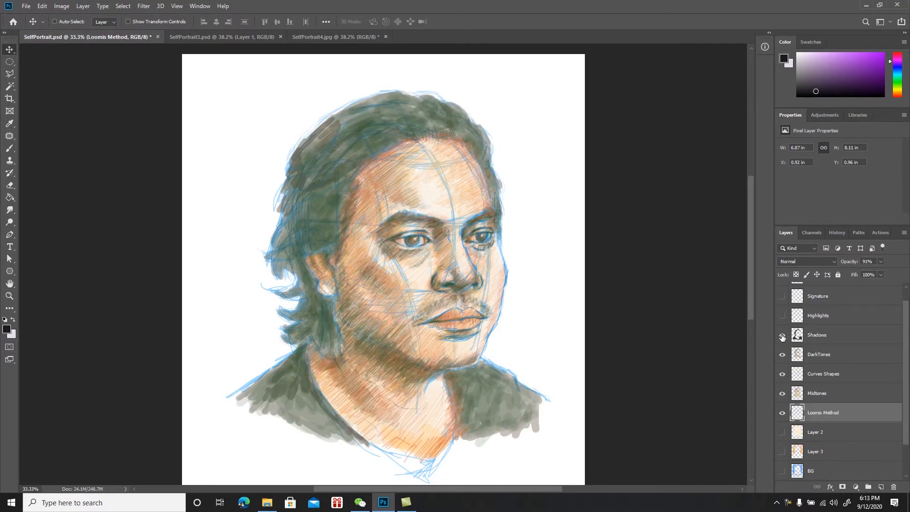
left_click(782, 335)
left_click(783, 316)
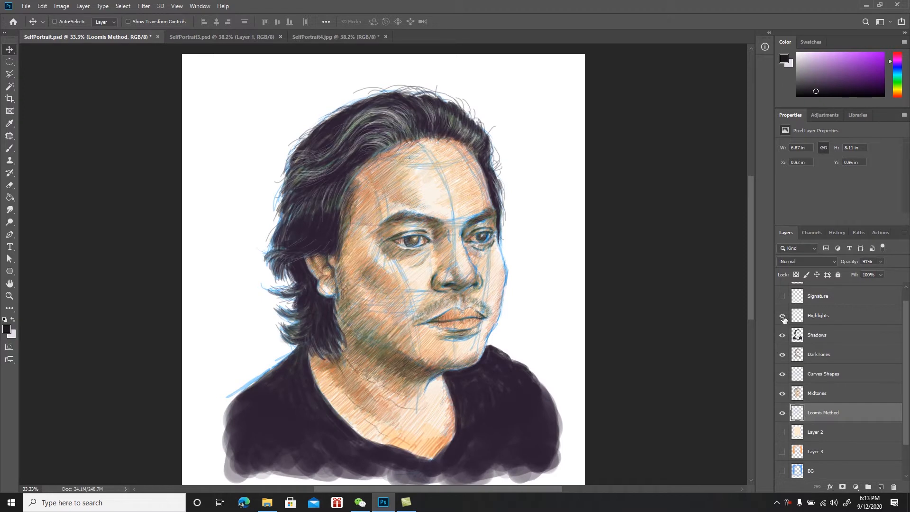
Hide the Loomis Method layer and show Layer 2, Layer 3 and BG to view the coloured portrait with its background
left_click(782, 412)
left_click(783, 431)
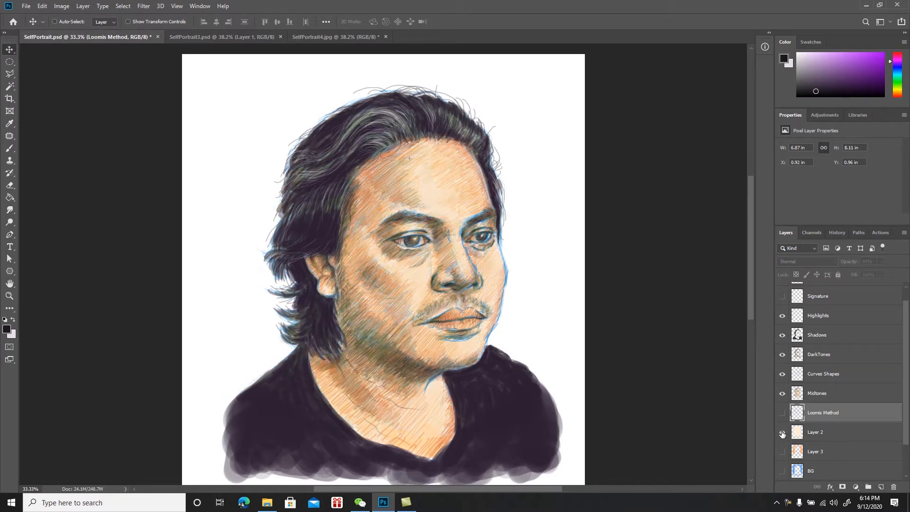
scroll(784, 429, "down", 2)
left_click(782, 431)
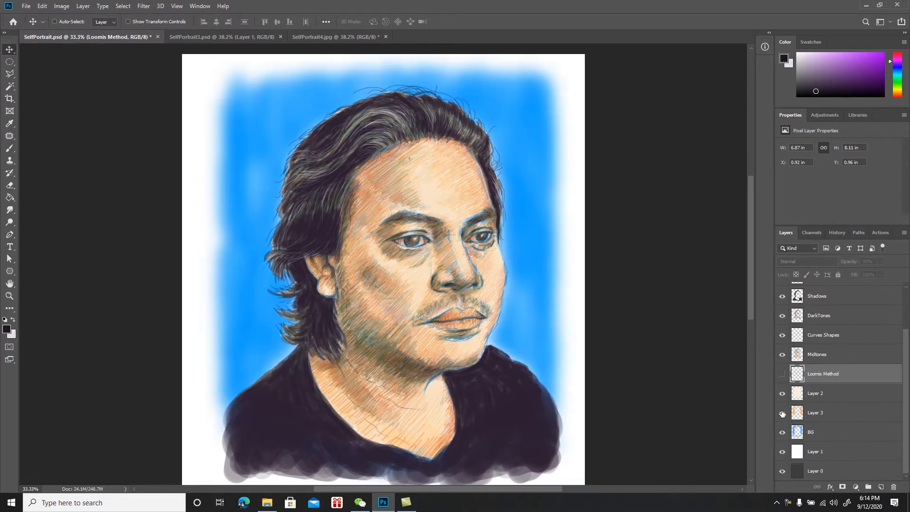
left_click(781, 413)
View the other portrait versions, SelfPortrait3.psd and SelfPortrait4.jpg
left_click(255, 36)
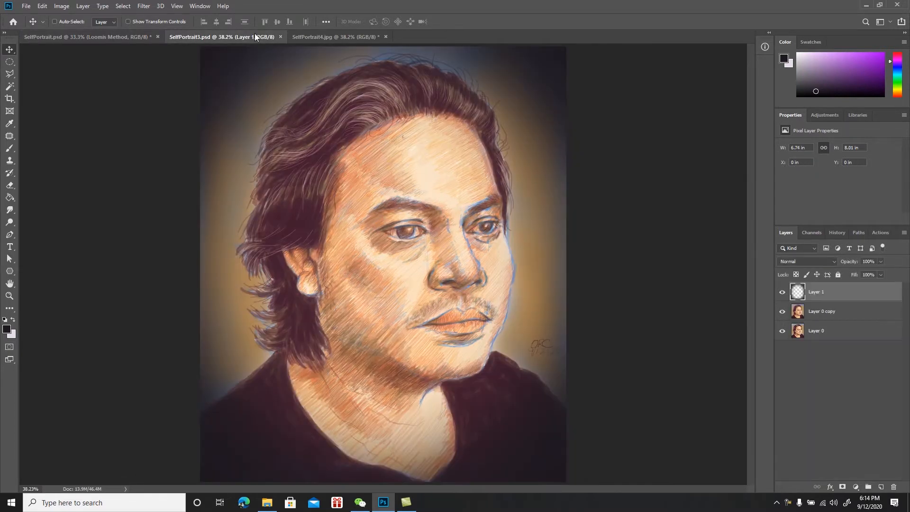
left_click(314, 37)
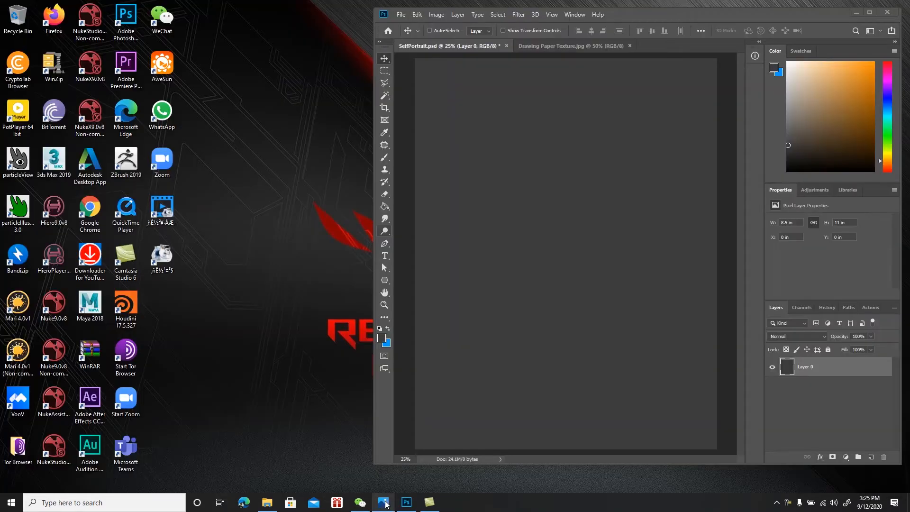
Bring up the reference photo Me.jpg, enlarge it to zoom 14 and frame the face, keeping it beside the canvas
left_click(386, 504)
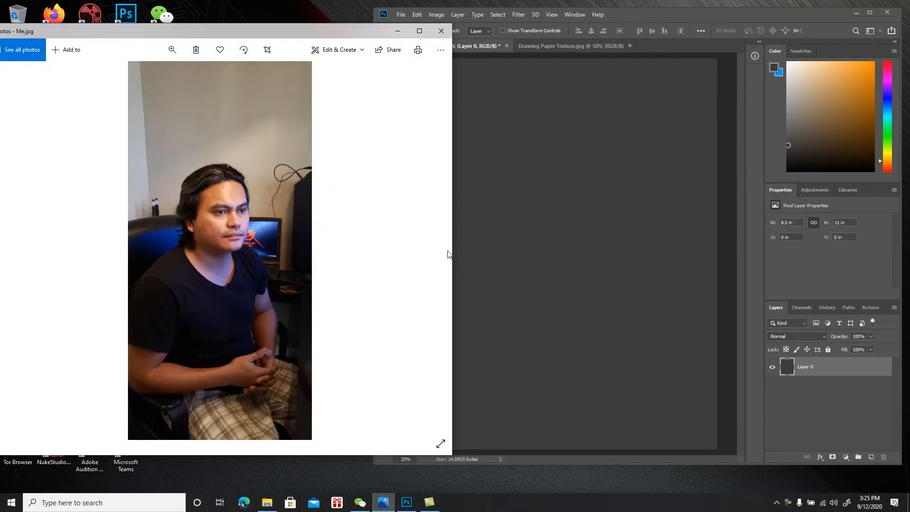
left_click(172, 49)
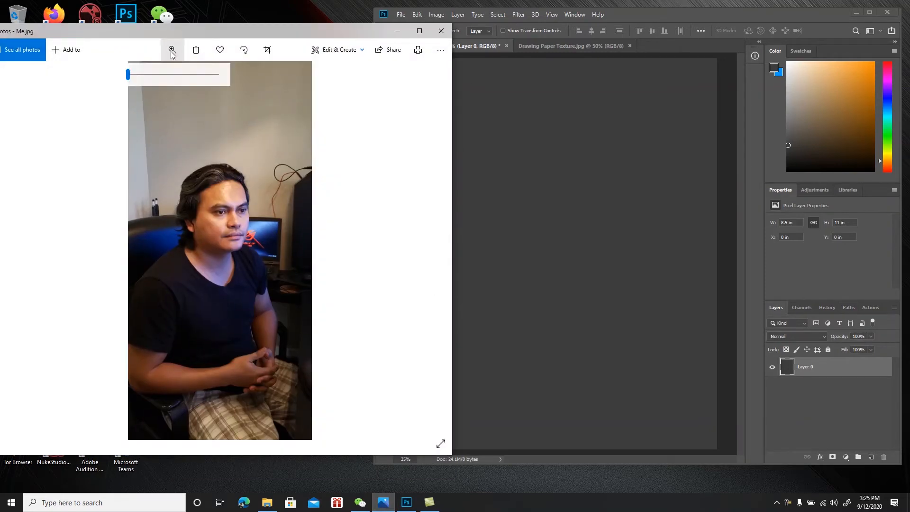
left_click_drag(152, 74, 140, 75)
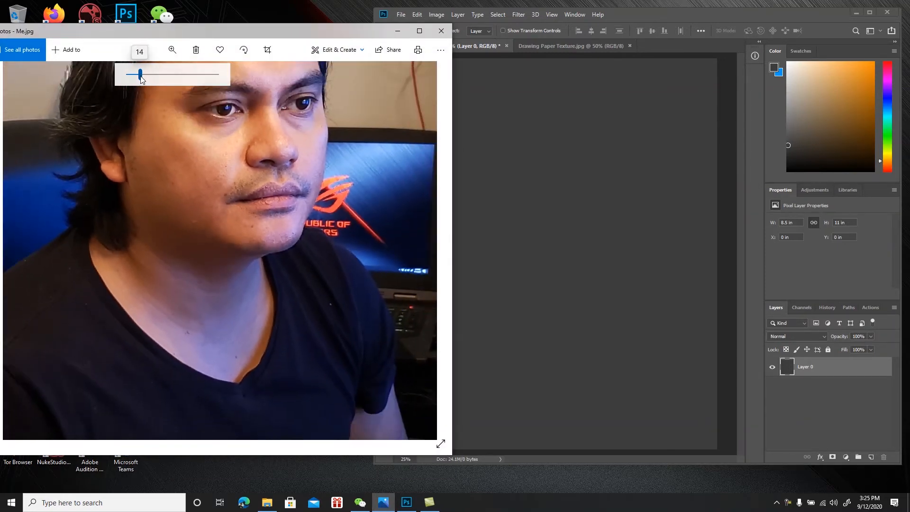
left_click_drag(198, 144, 206, 273)
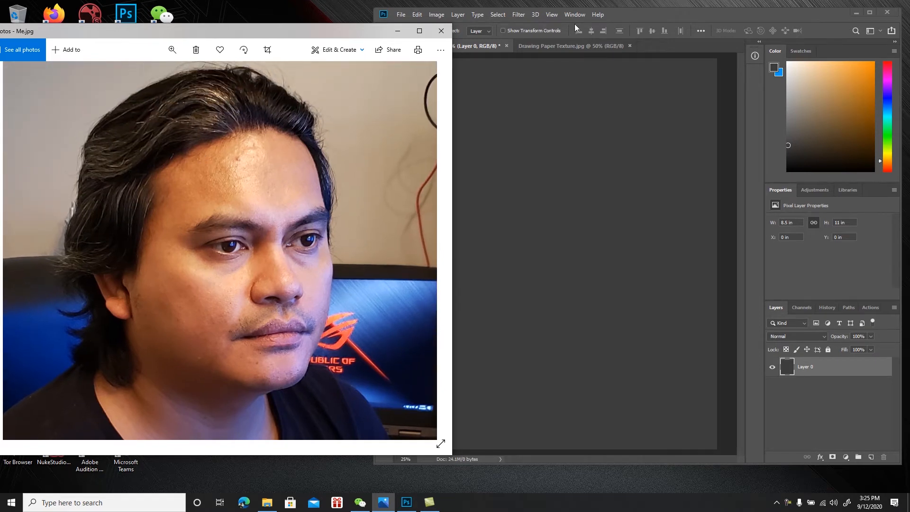
left_click(639, 12)
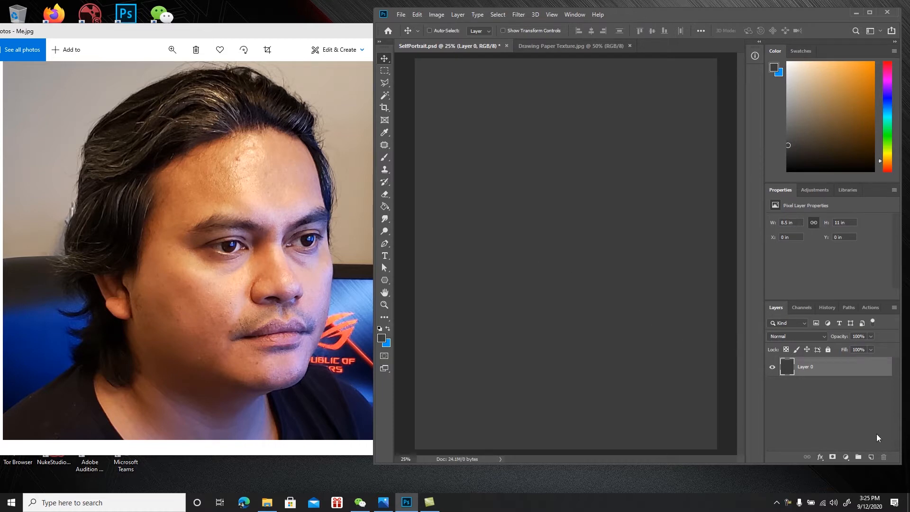
Add a new layer above Layer 0 and ready the Brush tool with blue as the foreground colour
left_click(871, 457)
key("b")
key("x")
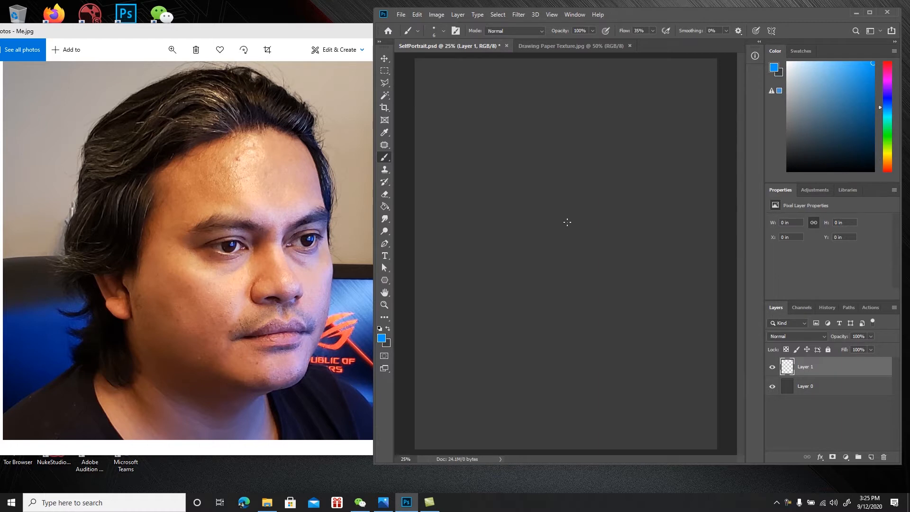
left_click_drag(559, 240, 599, 194)
key("ctrl+z")
Reduce the reference photo's zoom to 12 and return to the SelfPortrait.psd canvas
left_click(194, 38)
left_click_drag(140, 75, 139, 74)
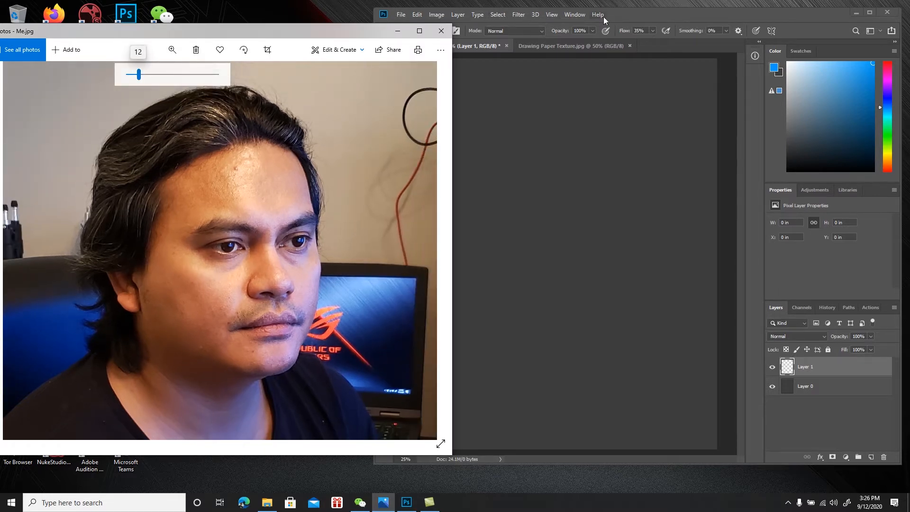
left_click(621, 15)
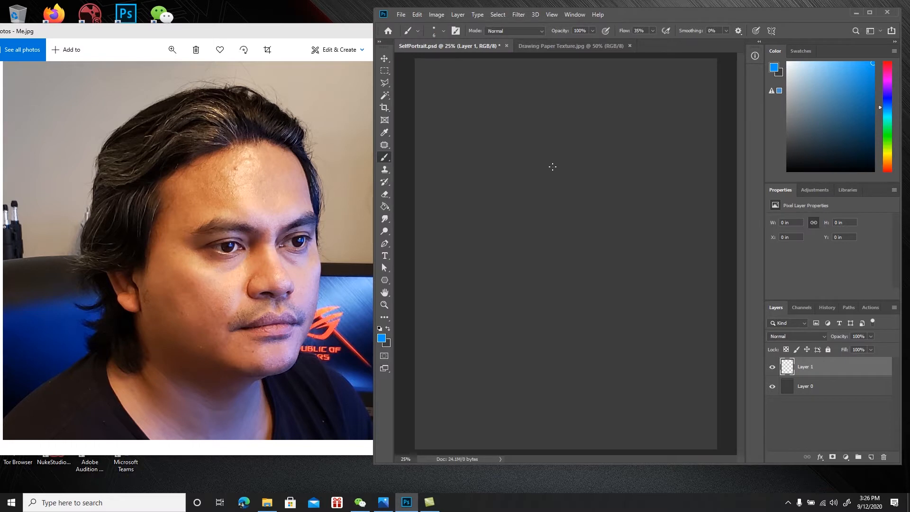
left_click_drag(524, 144, 573, 183)
mouse_move(568, 133)
left_mouse_down()
mouse_move(506, 175)
mouse_move(536, 214)
left_mouse_up()
key("m")
mouse_move(605, 106)
left_mouse_down()
mouse_move(496, 239)
mouse_move(472, 239)
left_mouse_up()
key("Delete")
key("ctrl+d")
key("b")
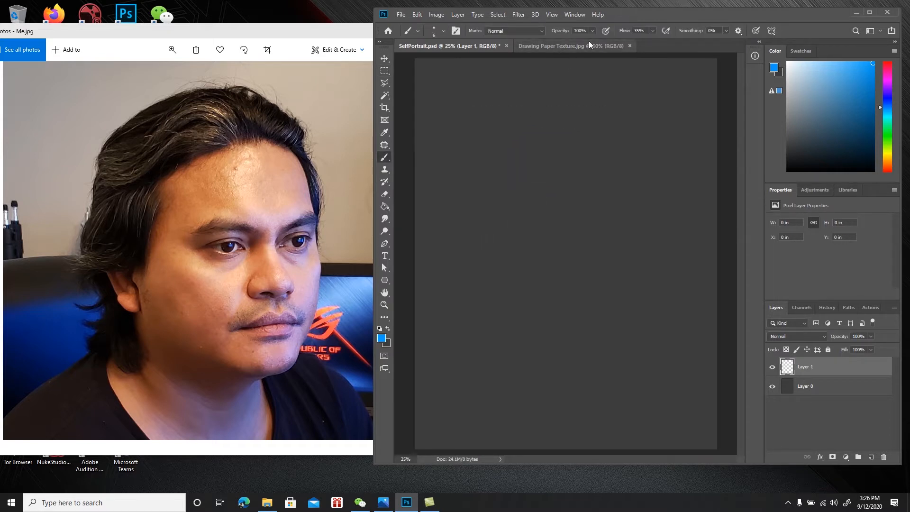
Set the brush opacity to 40% and sketch the cranium as a large circle with an oval side plane inside it
left_click(573, 30)
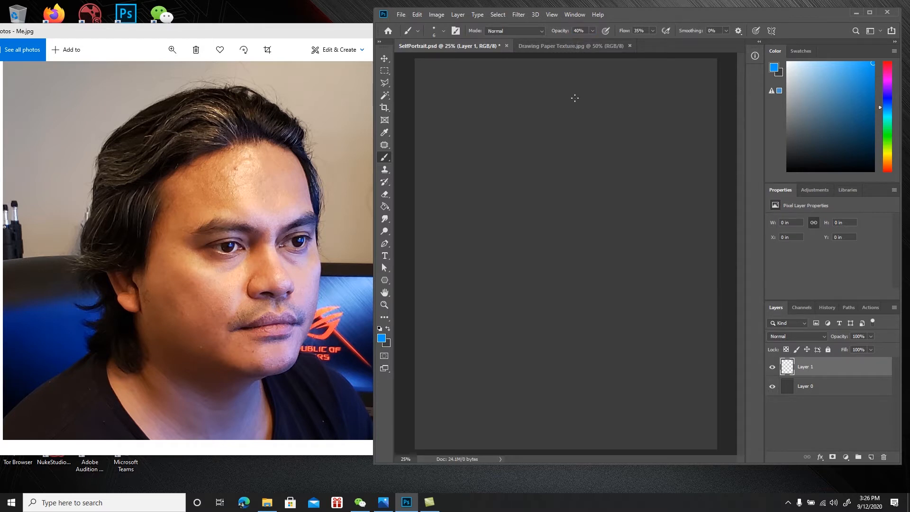
left_click_drag(573, 120, 543, 123)
left_click_drag(509, 147, 512, 216)
left_click_drag(518, 215, 619, 180)
left_click_drag(582, 247, 491, 185)
left_click_drag(579, 251, 641, 157)
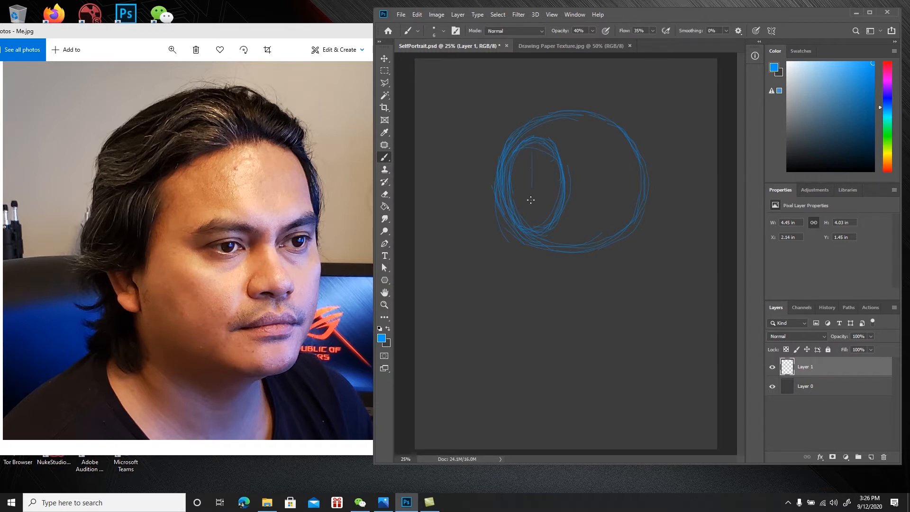
Sketch the Loomis guides on the head ball: side-plane cross, brow line, hairline, nose line and the curved face centre line
mouse_move(529, 185)
left_mouse_down()
mouse_move(528, 204)
mouse_move(507, 183)
mouse_move(522, 183)
mouse_move(501, 183)
mouse_move(563, 185)
left_mouse_up()
mouse_move(595, 185)
left_mouse_down()
mouse_move(637, 177)
mouse_move(563, 189)
mouse_move(624, 185)
left_mouse_up()
left_click_drag(567, 201, 554, 249)
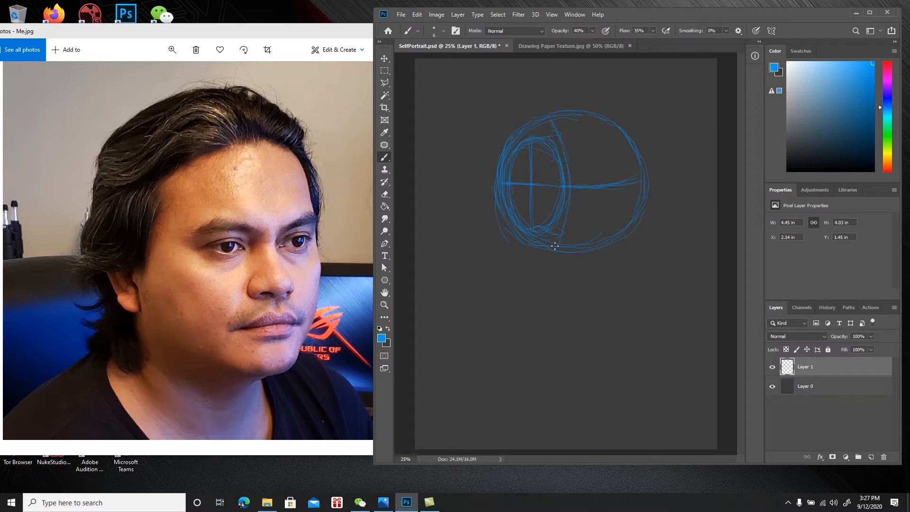
mouse_move(563, 136)
left_mouse_down()
mouse_move(588, 135)
mouse_move(561, 134)
mouse_move(629, 138)
left_mouse_up()
left_click_drag(566, 234, 635, 230)
left_click_drag(575, 236, 624, 234)
left_click_drag(616, 173, 614, 222)
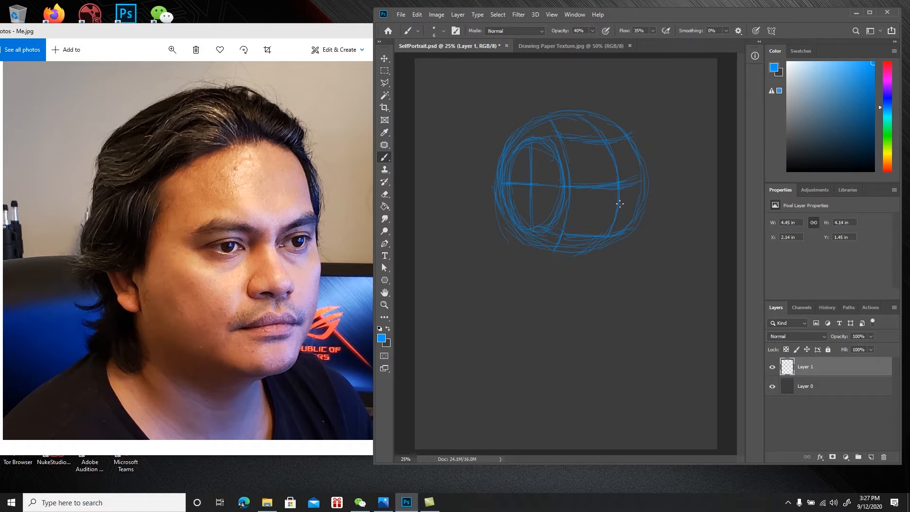
Extend the centre line down to the chin and sketch the jaw, chin and cheek plane lines below the ball
mouse_move(620, 228)
left_mouse_down()
mouse_move(617, 279)
mouse_move(628, 291)
mouse_move(607, 291)
mouse_move(632, 288)
left_mouse_up()
left_click_drag(646, 207, 633, 282)
left_click_drag(531, 255, 575, 287)
left_click_drag(565, 196, 584, 228)
left_click_drag(560, 193, 585, 232)
left_click_drag(589, 266, 594, 290)
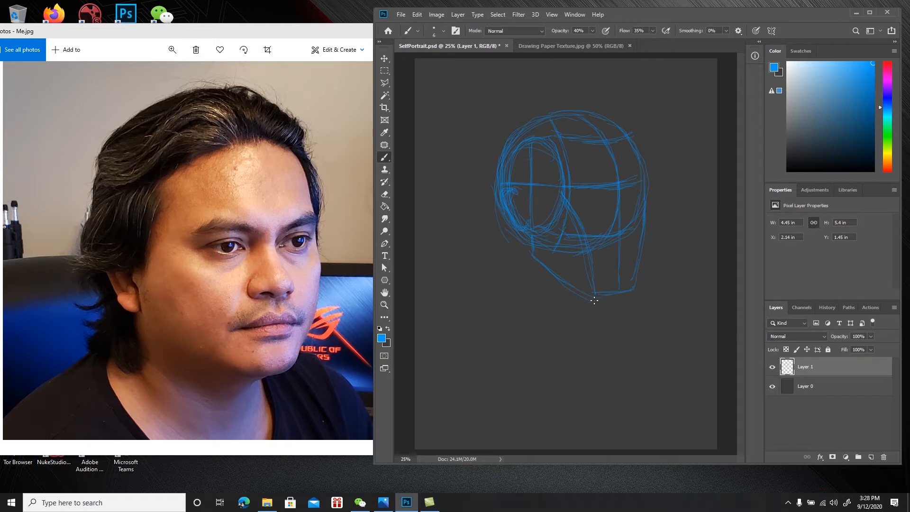
Sketch the neck, the curved shirt neckline and the sloping lines of both shoulders
left_click_drag(593, 302, 583, 321)
left_click_drag(519, 253, 517, 279)
left_click_drag(592, 315, 590, 326)
left_click_drag(515, 269, 519, 334)
left_click_drag(597, 363, 607, 348)
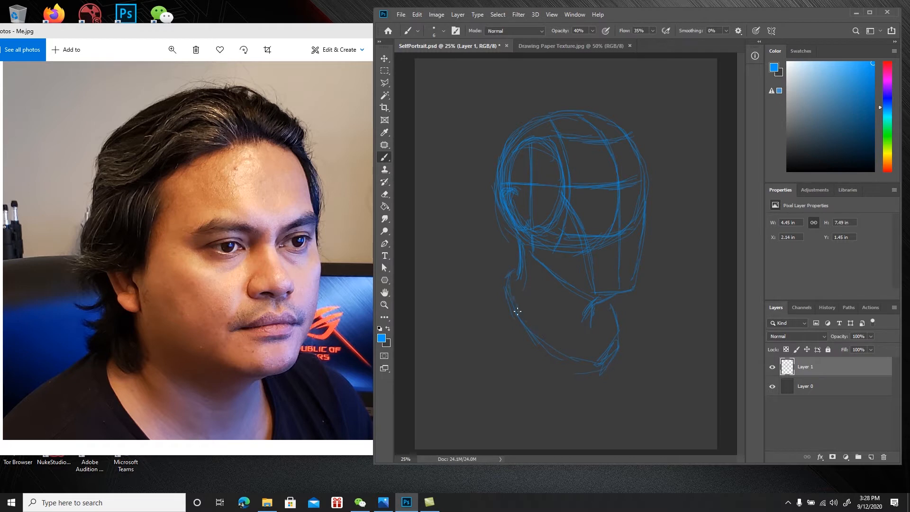
left_click_drag(597, 374, 595, 371)
mouse_move(485, 292)
left_mouse_down()
mouse_move(513, 274)
mouse_move(448, 315)
left_mouse_up()
left_click_drag(639, 285, 687, 316)
Sketch the hair around the head: strands behind the neck, side hair and the outer outline over the crown
mouse_move(508, 269)
left_mouse_down()
mouse_move(498, 275)
mouse_move(493, 266)
mouse_move(507, 259)
mouse_move(496, 252)
mouse_move(510, 240)
left_mouse_up()
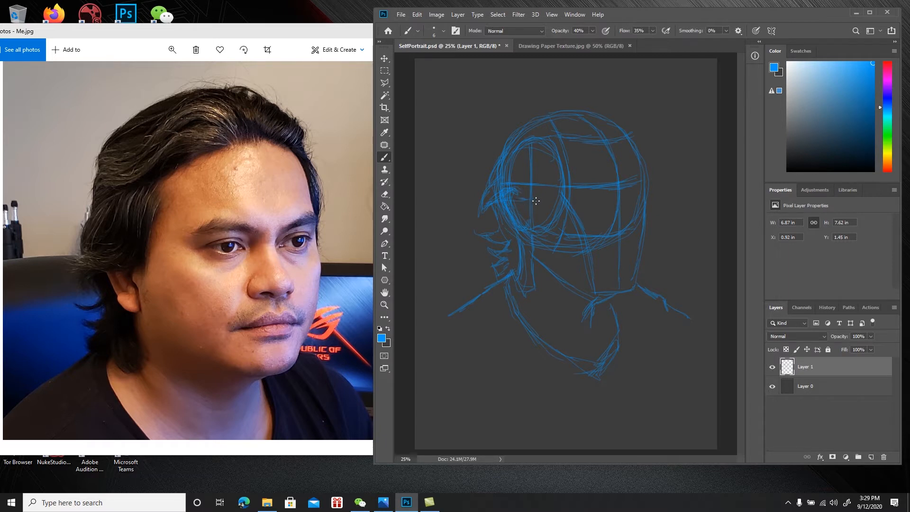
mouse_move(539, 198)
left_mouse_down()
mouse_move(554, 159)
mouse_move(539, 162)
left_mouse_up()
left_click_drag(587, 108, 576, 94)
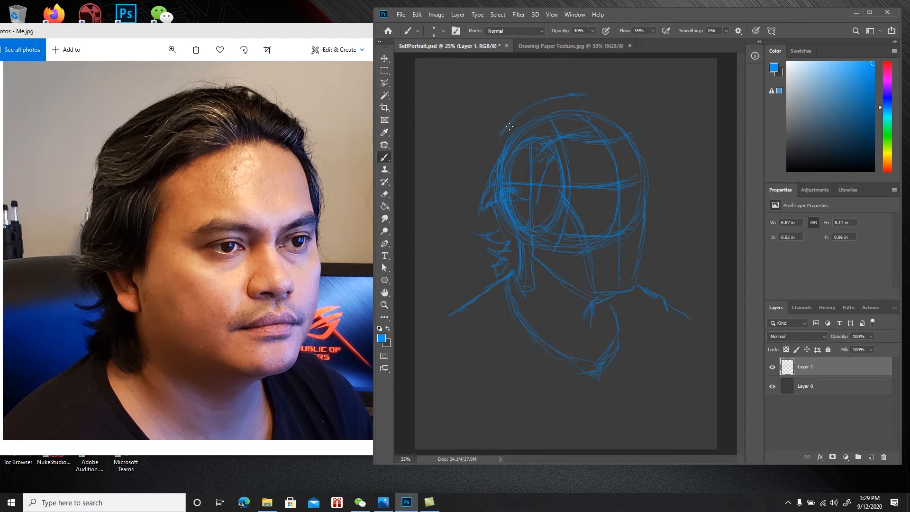
left_click_drag(498, 136, 493, 150)
left_click_drag(595, 99, 603, 110)
left_click_drag(638, 129, 642, 138)
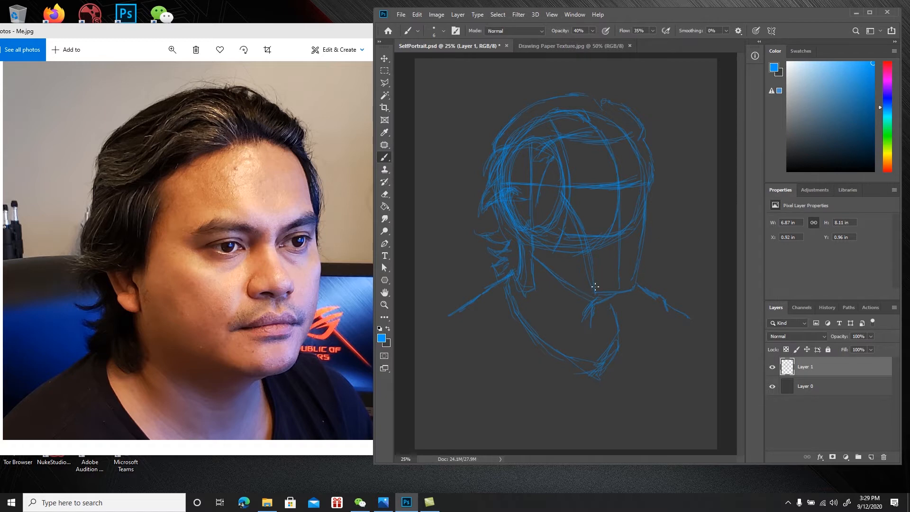
Save the document and rename the sketch layer Loomis Method
key("ctrl+s")
double_click(805, 367)
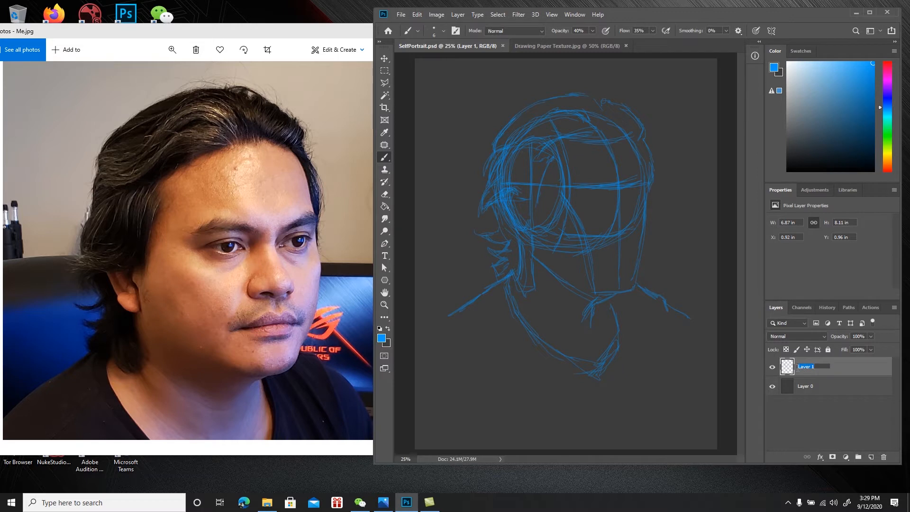
type("Loomis Method")
key("Return")
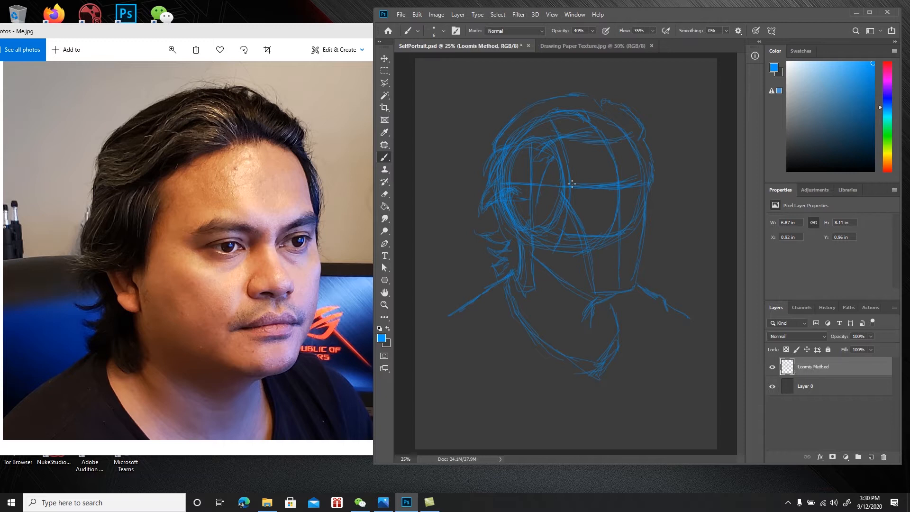
Add a new layer above Loomis Method and lower the Loomis Method layer's opacity to fade the guides
left_click(871, 456)
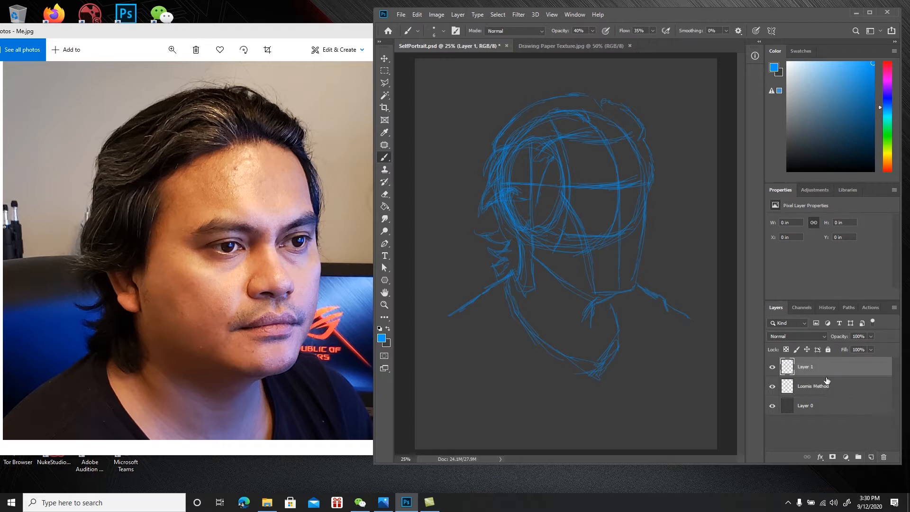
left_click(818, 385)
left_click(870, 348)
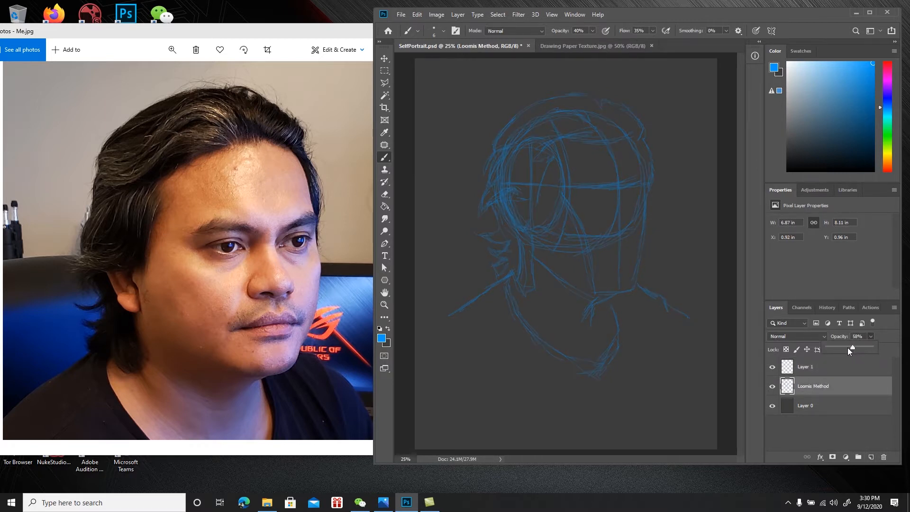
left_click(816, 369)
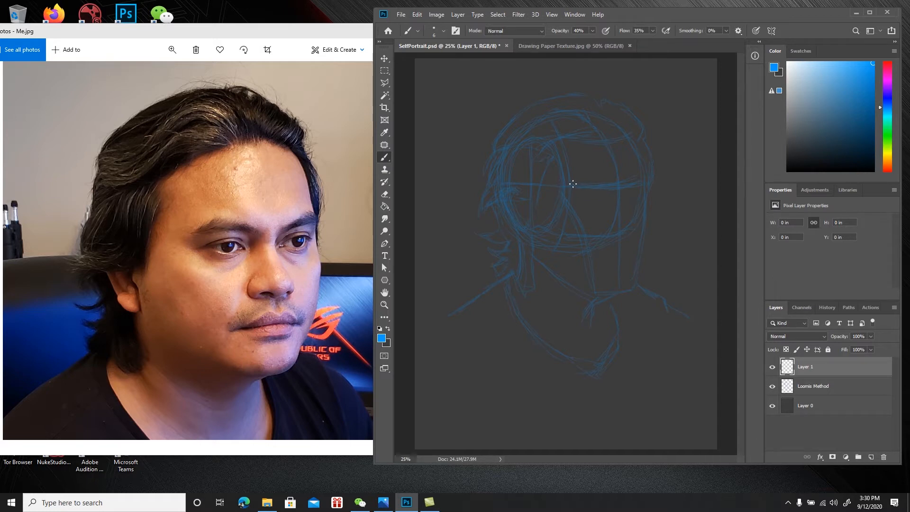
Sketch both eyebrows along the brow line on the new Layer 1
mouse_move(570, 184)
left_mouse_down()
mouse_move(581, 178)
mouse_move(571, 181)
left_mouse_up()
key("ctrl+z")
left_click_drag(564, 184, 581, 175)
left_click(827, 388)
left_click(813, 367)
key("z")
mouse_move(579, 203)
left_mouse_down()
mouse_move(601, 197)
mouse_move(599, 214)
left_mouse_up()
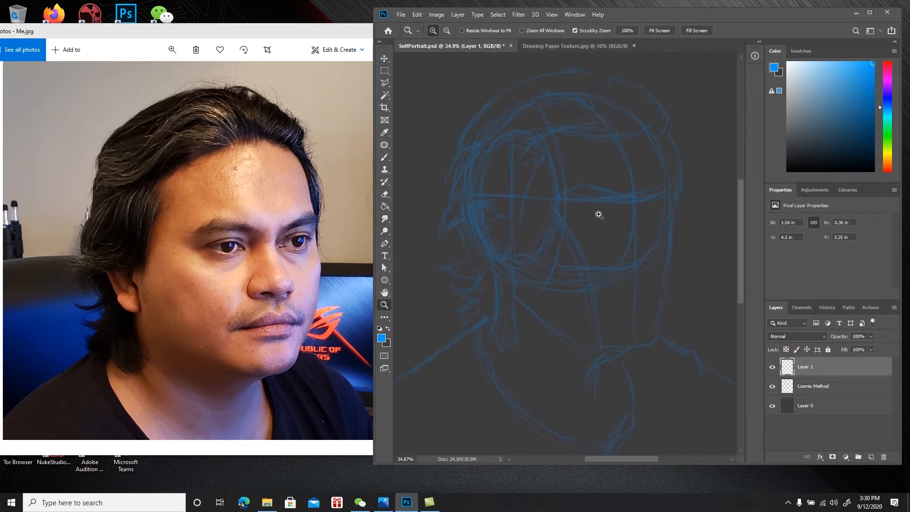
key("b")
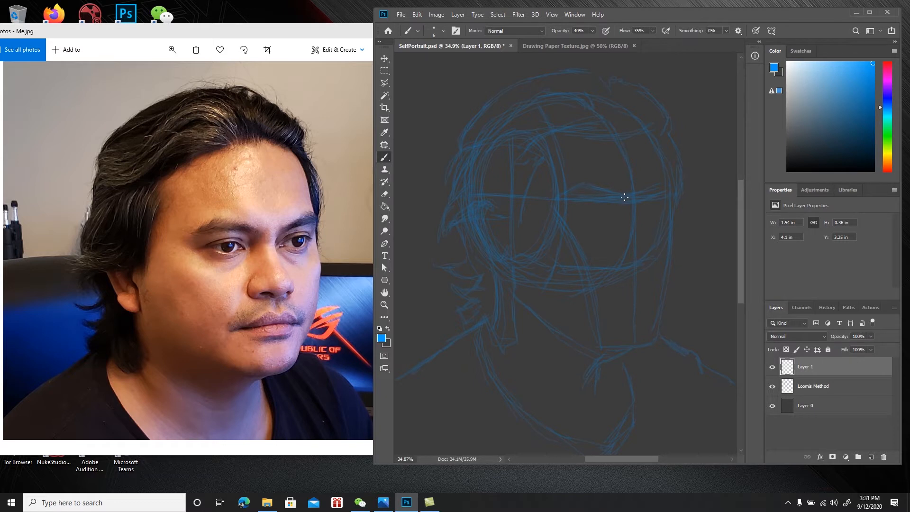
mouse_move(648, 193)
left_mouse_down()
mouse_move(673, 181)
mouse_move(646, 192)
left_mouse_up()
Sketch both eyes with their lids and irises below the eyebrows
left_click_drag(576, 212, 613, 209)
left_click_drag(576, 210, 569, 212)
left_click_drag(559, 216, 581, 219)
left_click_drag(609, 211, 615, 217)
left_click_drag(643, 210, 644, 214)
Sketch the nose with its bridge, nostrils and base around the nose guide line, and save the document
left_click_drag(632, 266, 635, 267)
left_click(638, 272)
left_click_drag(609, 223, 609, 265)
left_click_drag(628, 291, 631, 287)
key("ctrl+s")
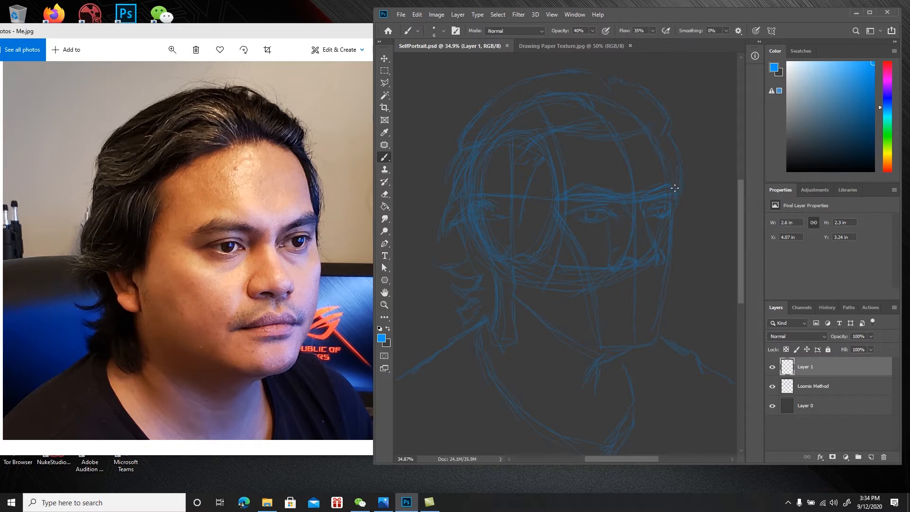
Sketch the contour of the far side of the face from the temple hairline past the eye to the cheek
left_click_drag(673, 187, 669, 174)
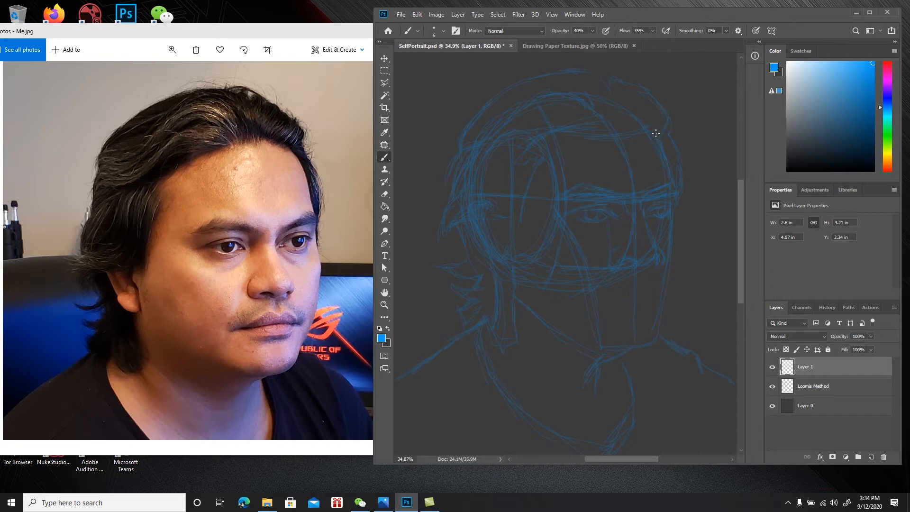
left_click_drag(654, 129, 667, 160)
mouse_move(684, 206)
left_mouse_down()
mouse_move(671, 210)
mouse_move(682, 219)
left_mouse_up()
left_click_drag(678, 207, 679, 215)
left_click_drag(680, 219, 687, 242)
left_click_drag(679, 299, 680, 293)
left_click_drag(686, 273, 681, 294)
Sketch the upper lip, mouth line and lower lip beneath the nose
right_click(662, 293)
left_click(657, 287)
left_click_drag(606, 299, 615, 295)
left_click_drag(612, 296, 603, 300)
left_click_drag(595, 305, 605, 303)
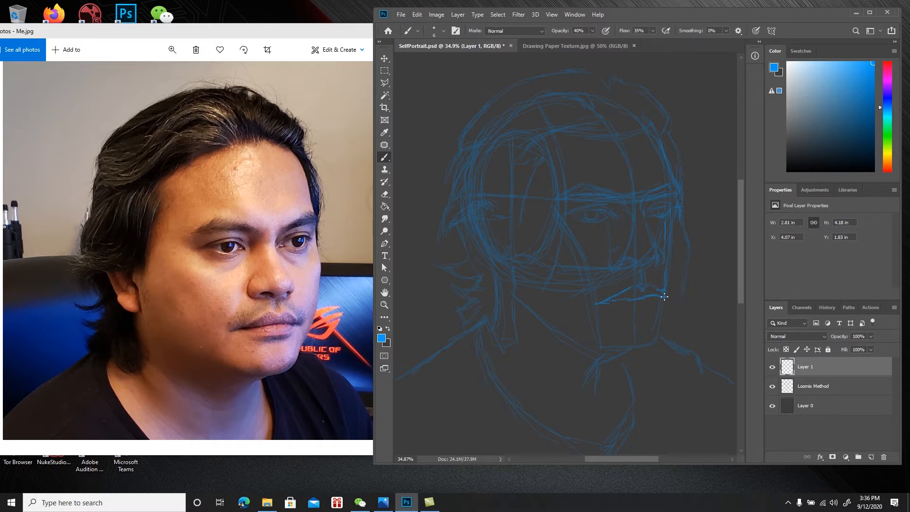
left_click_drag(615, 308, 621, 308)
left_click_drag(626, 309, 665, 301)
Sketch the far cheek contour down to the chin and along the base of the jaw
mouse_move(688, 263)
left_mouse_down()
mouse_move(685, 235)
mouse_move(685, 272)
left_mouse_up()
mouse_move(680, 299)
left_mouse_down()
mouse_move(660, 343)
mouse_move(643, 348)
left_mouse_up()
left_click_drag(640, 315, 652, 315)
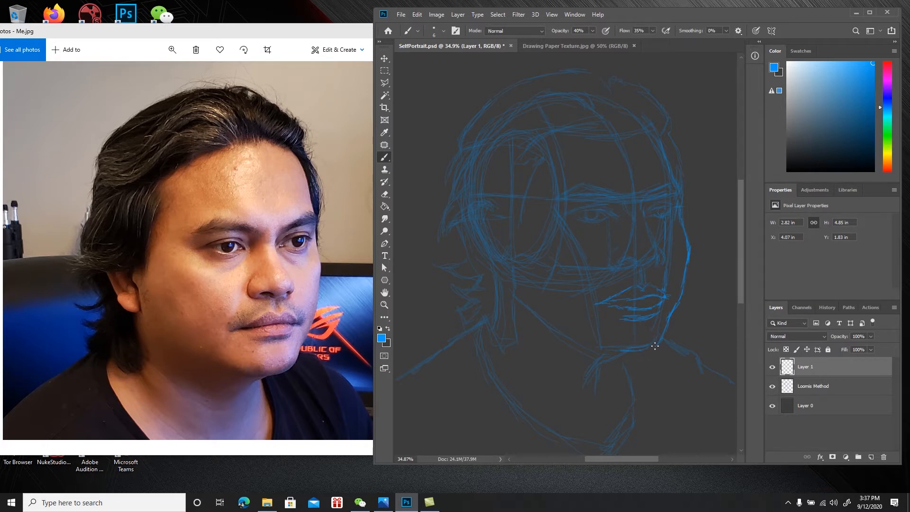
left_click_drag(652, 347, 602, 349)
left_click_drag(583, 338, 610, 354)
Define the far edge of the nose from its tip up to the far eyebrow and draw the nostrils
right_click(659, 261)
key("Escape")
left_click_drag(664, 260, 664, 260)
left_click_drag(656, 246, 642, 207)
left_click_drag(646, 203, 660, 196)
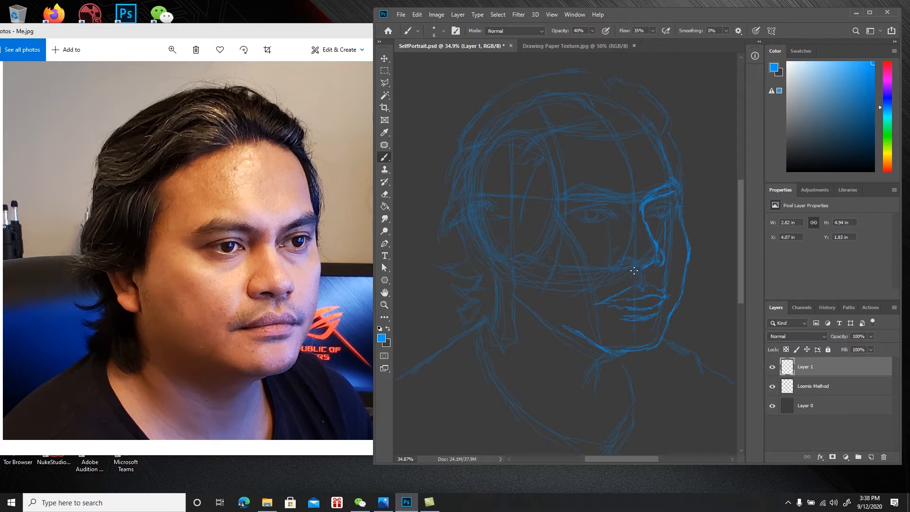
left_click_drag(637, 270, 642, 268)
mouse_move(657, 259)
left_mouse_down()
mouse_move(621, 263)
mouse_move(634, 266)
left_mouse_up()
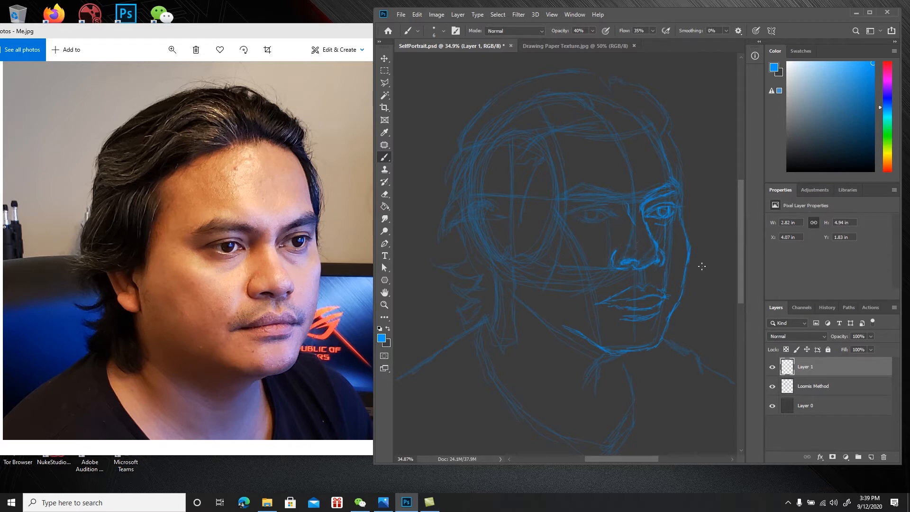
left_click_drag(712, 269, 706, 291)
key("m")
mouse_move(722, 259)
left_mouse_down()
mouse_move(697, 286)
mouse_move(696, 307)
left_mouse_up()
key("Delete")
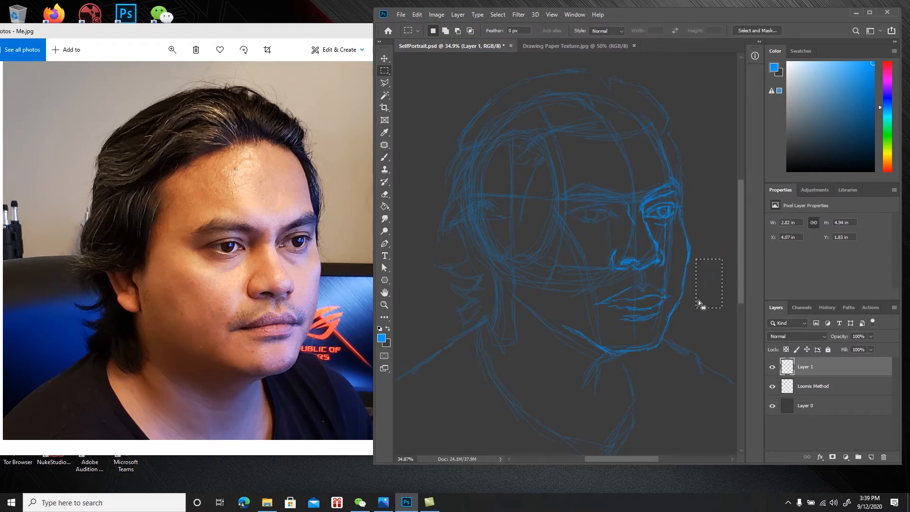
key("ctrl+d")
key("b")
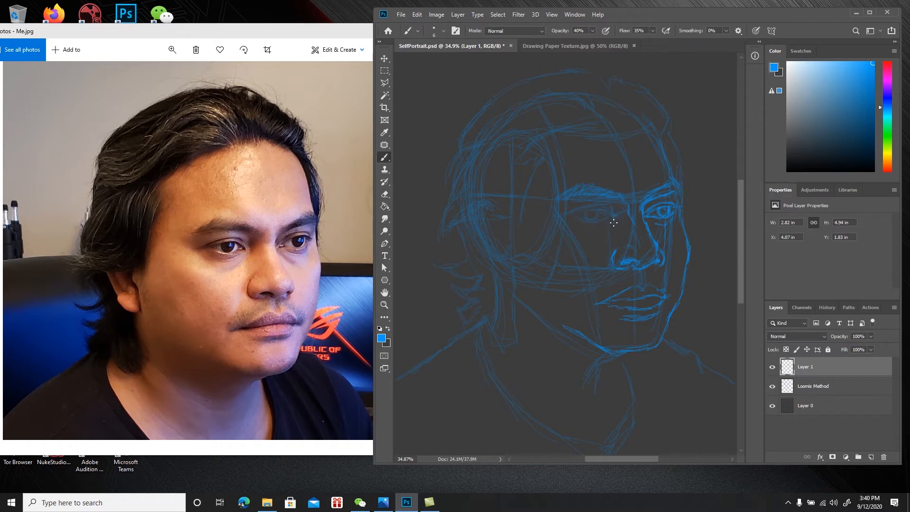
Strengthen the near eye's lids and iris and touch up the near corner of the mouth
right_click(597, 205)
left_click(595, 208)
left_click_drag(608, 214, 611, 216)
left_click_drag(586, 213, 584, 218)
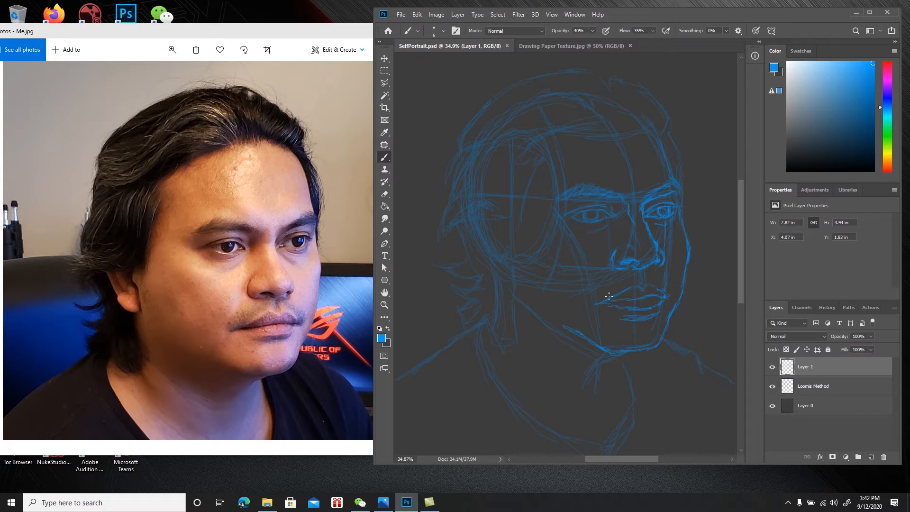
left_click_drag(609, 303, 624, 288)
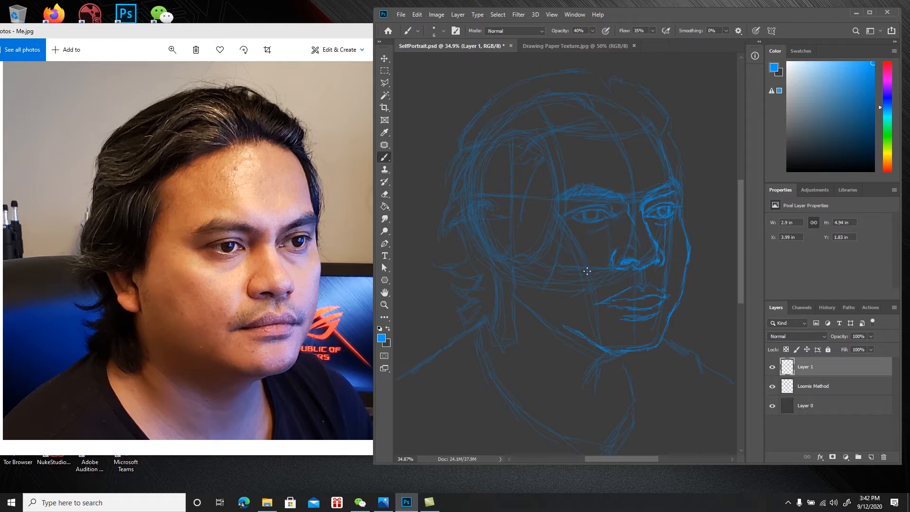
Sketch the hairline from the near temple up and across the forehead, touch up the near eye, and save the document
left_click_drag(548, 225, 555, 237)
left_click_drag(528, 187, 524, 191)
mouse_move(518, 184)
left_mouse_down()
mouse_move(577, 180)
mouse_move(531, 172)
left_mouse_up()
left_click_drag(577, 113, 552, 127)
left_click_drag(642, 114, 623, 120)
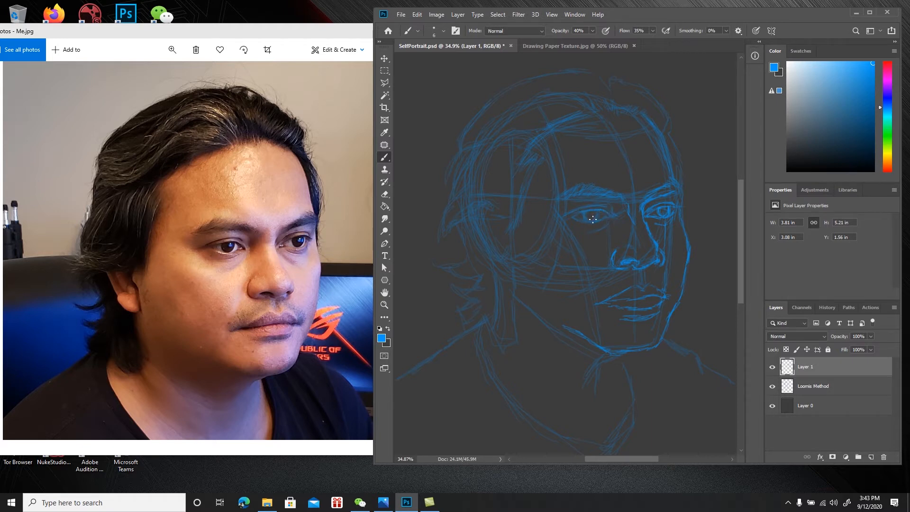
left_click_drag(585, 211, 586, 219)
key("ctrl+s")
Sketch the near ear with its lobe and the hair overlapping it
left_click_drag(523, 234, 519, 227)
left_click_drag(515, 225, 508, 246)
left_click_drag(504, 223, 497, 229)
left_click_drag(506, 226, 469, 233)
left_click_drag(501, 242, 496, 252)
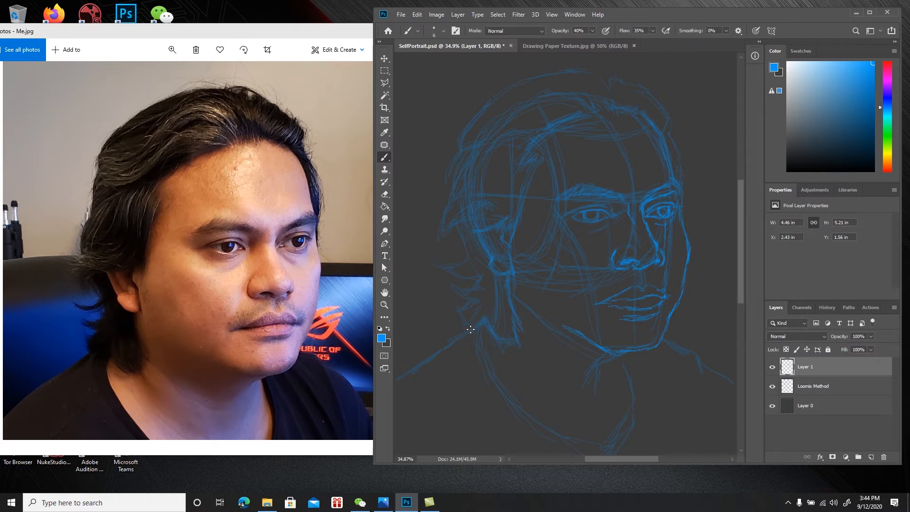
Sketch the flicked hair tufts from the nape up the back of the head and save the document
left_click_drag(452, 314, 467, 324)
left_click_drag(454, 307, 464, 323)
left_click_drag(472, 275, 447, 268)
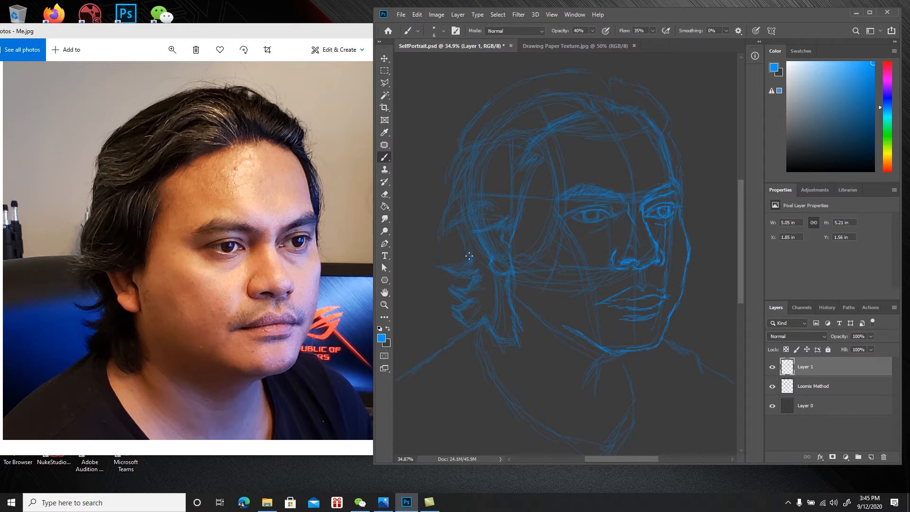
left_click(437, 238)
left_click(434, 228)
left_click_drag(443, 229, 432, 223)
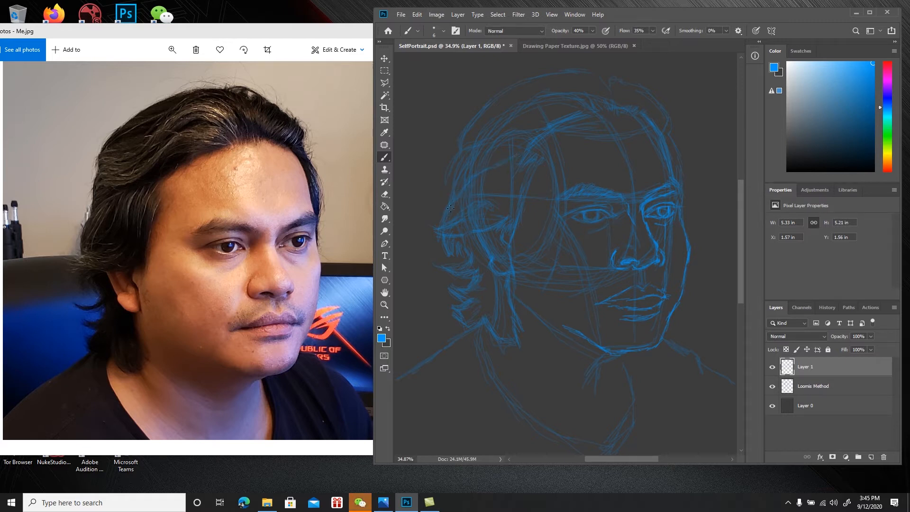
key("ctrl+s")
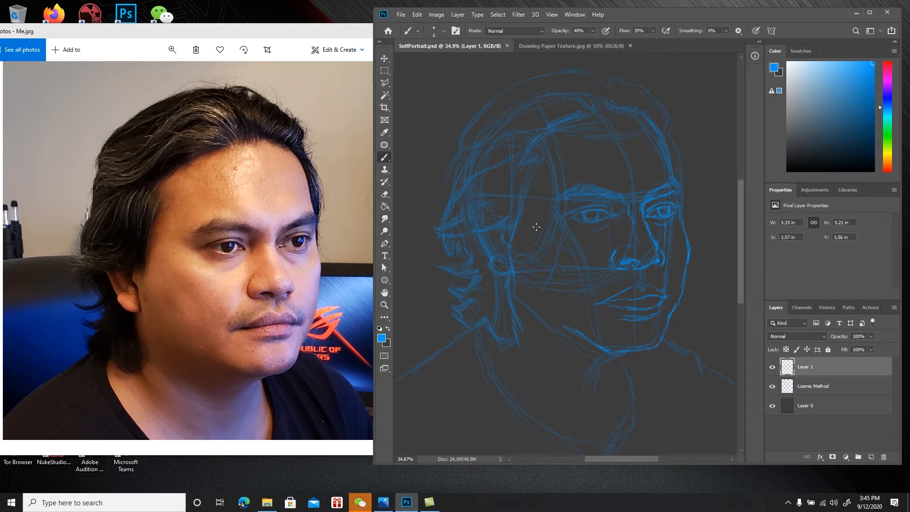
Hatch the shadows on the near cheek, temple and forehead, add strands at the hairline, and save the document
left_click(631, 247)
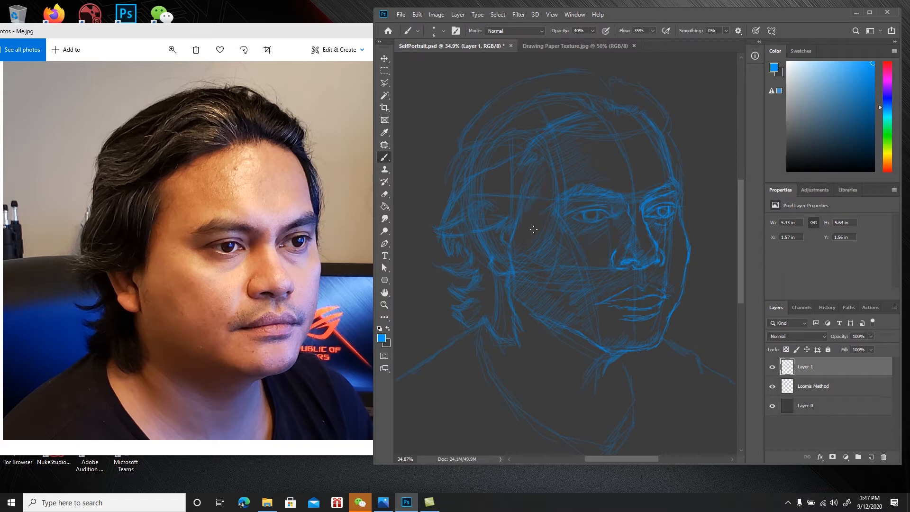
key("ctrl+s")
left_click_drag(581, 111, 542, 136)
scroll(597, 109, "up", 2)
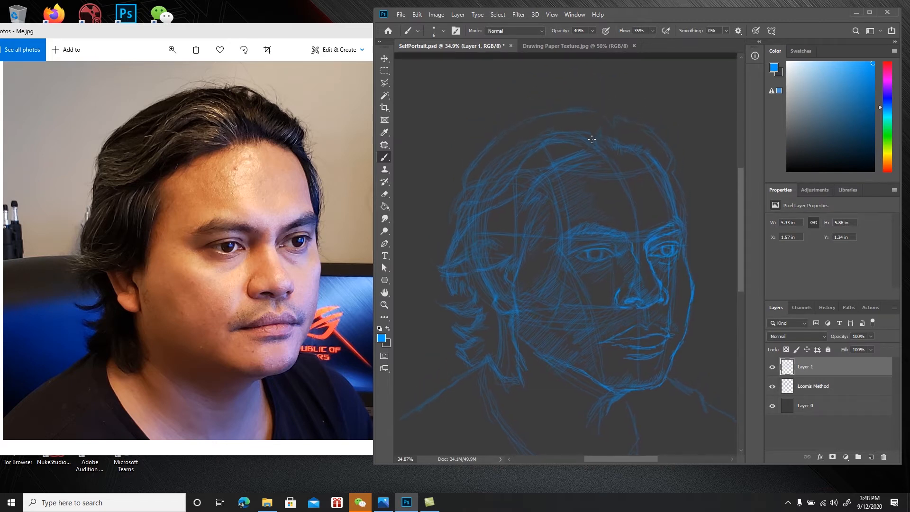
key("ctrl+s")
Sketch the swept-back hair strands and outer contour over the crown, and save the document
left_click_drag(582, 125, 590, 137)
left_click(576, 116)
left_click_drag(571, 112, 574, 111)
left_click_drag(560, 102, 528, 114)
left_click_drag(593, 225, 587, 200)
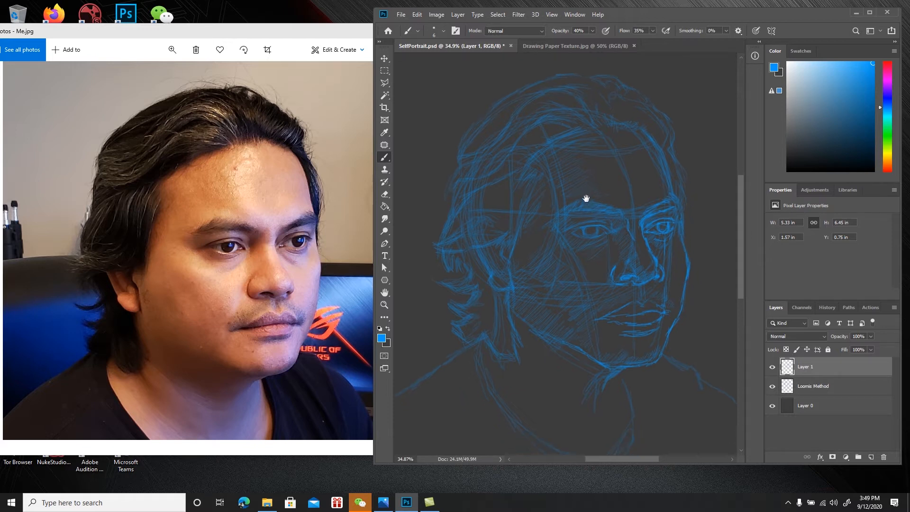
key("ctrl+s")
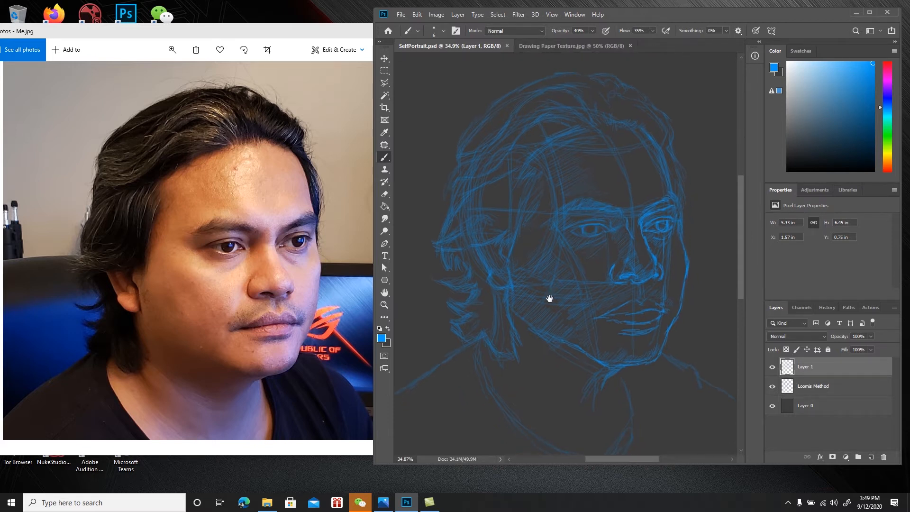
Strengthen the lines of the shoulders, neck and shirt collar, and save the document
left_click_drag(549, 299, 553, 277)
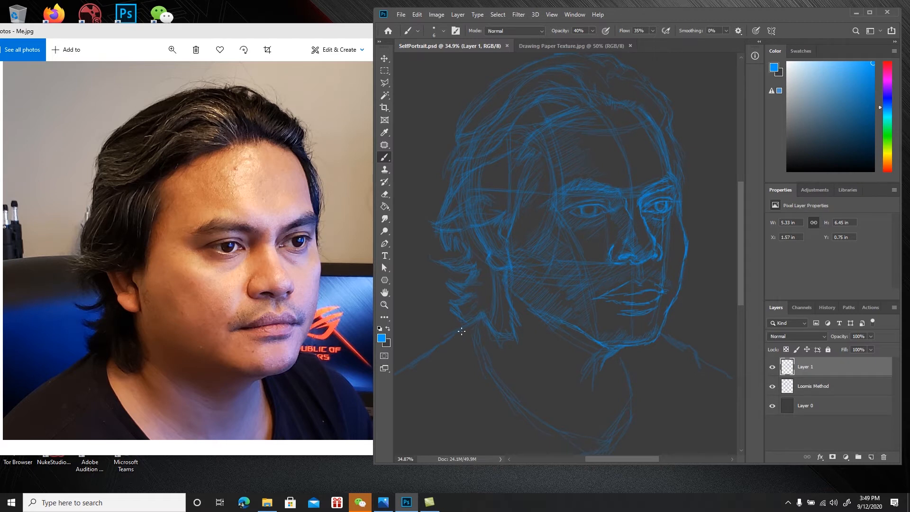
left_click_drag(452, 337, 456, 336)
left_click_drag(524, 388, 505, 328)
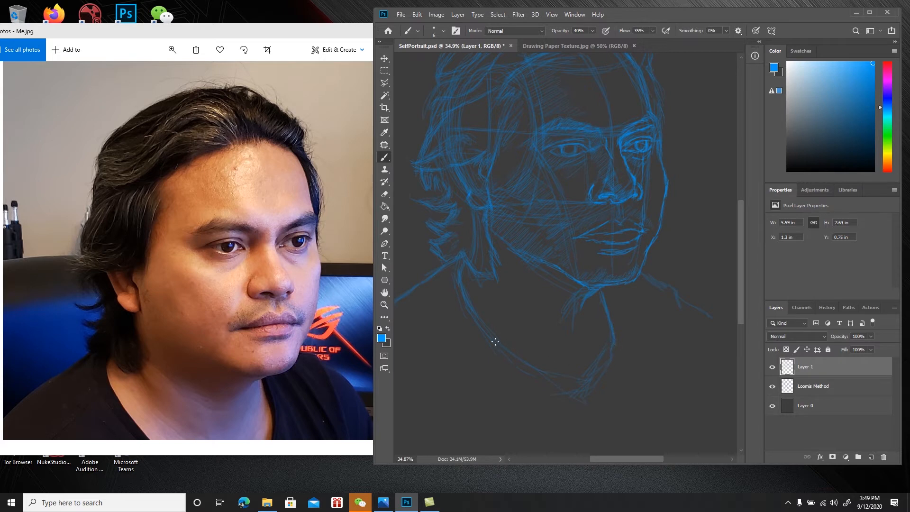
left_click_drag(652, 313, 650, 341)
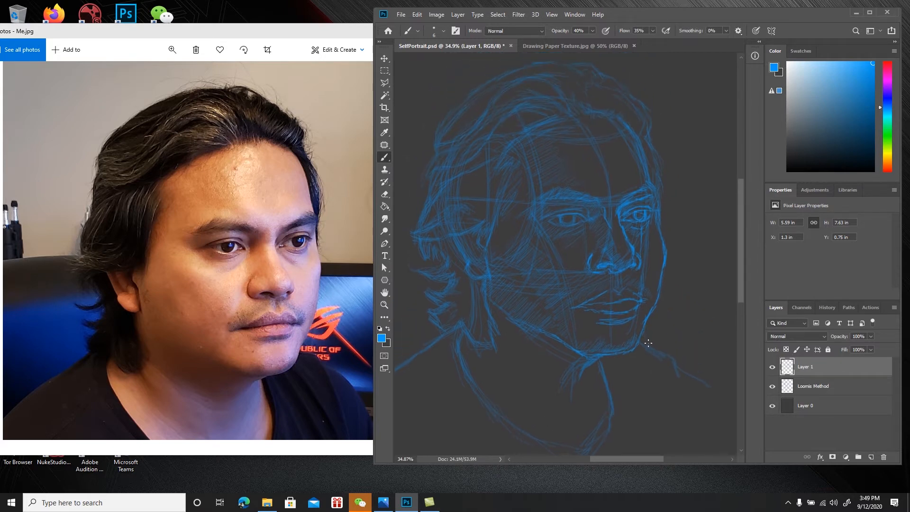
left_click_drag(674, 362, 685, 372)
key("ctrl+s")
left_click_drag(627, 315, 651, 316)
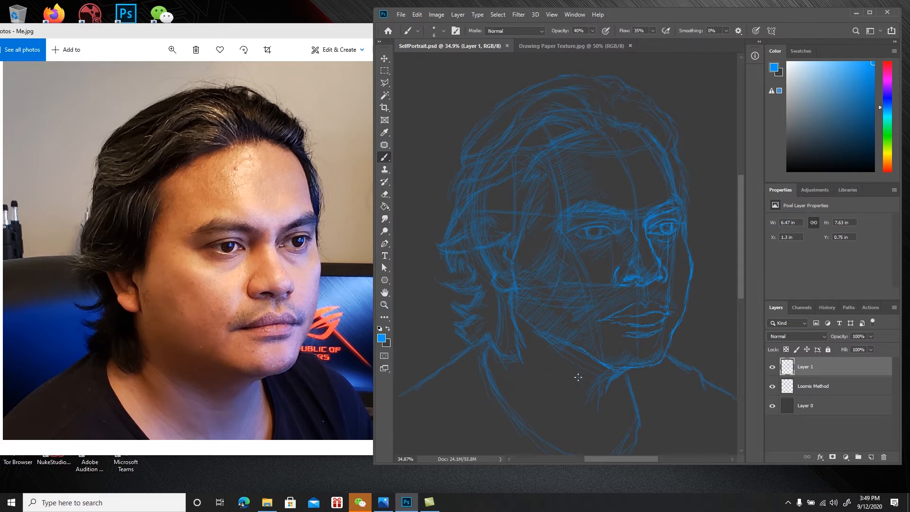
left_click(787, 502)
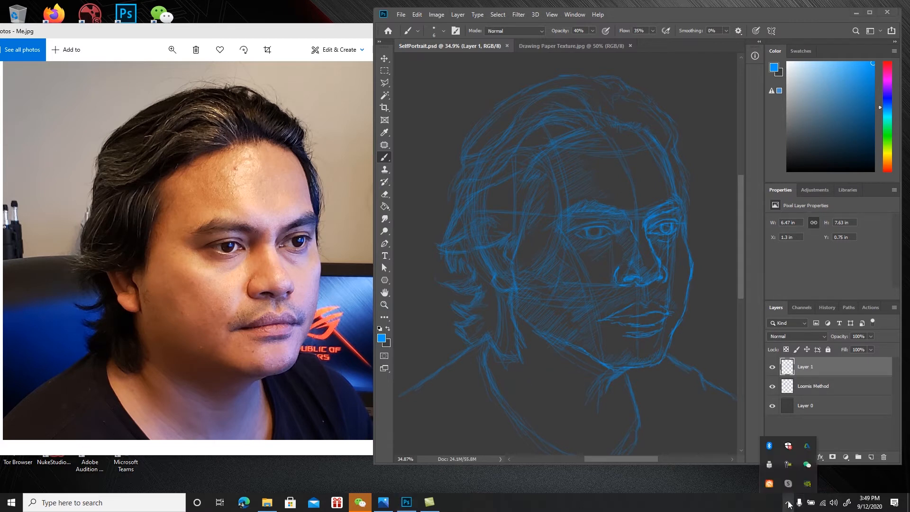
left_click(788, 465)
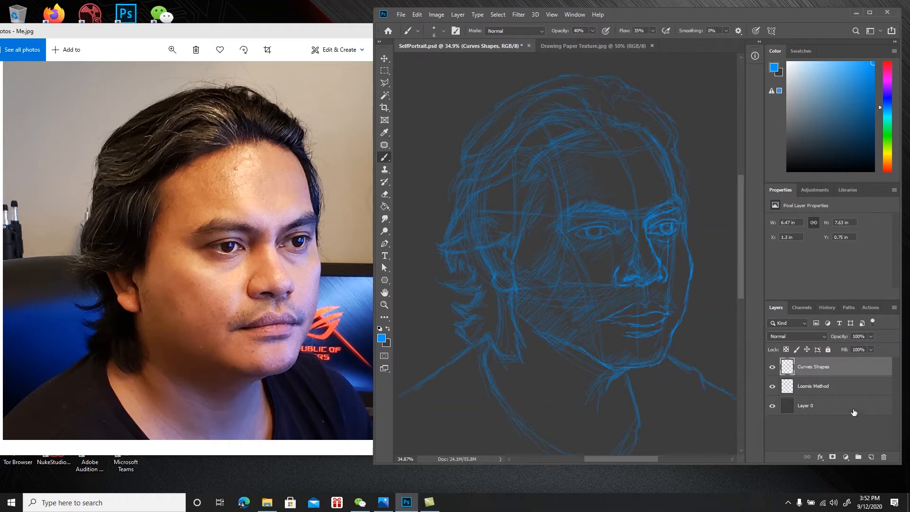
Add a new layer directly above Layer 0 and fill it with white
left_click(853, 411)
left_click(869, 456)
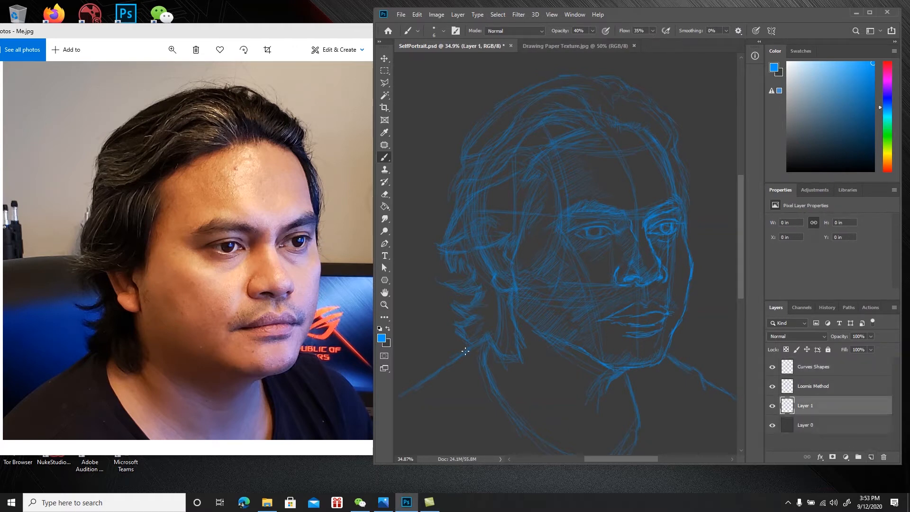
key("x")
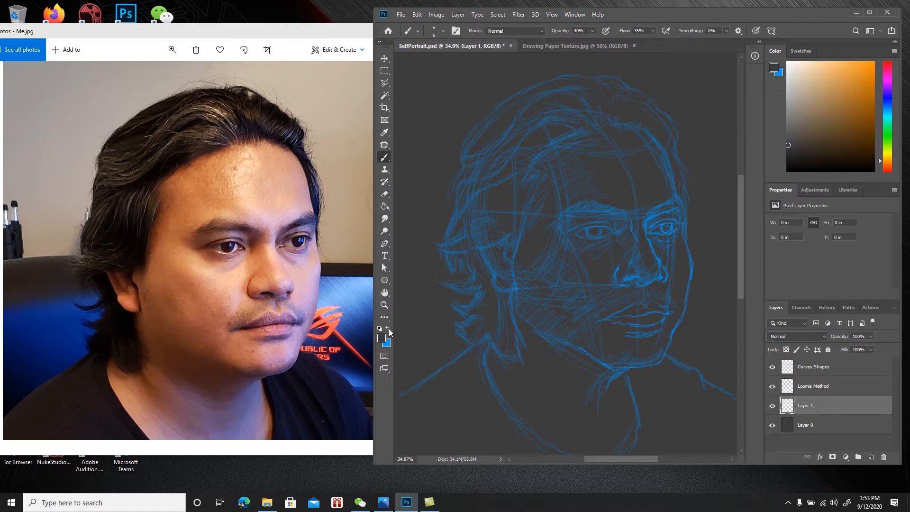
left_click_drag(790, 76, 784, 59)
key("g")
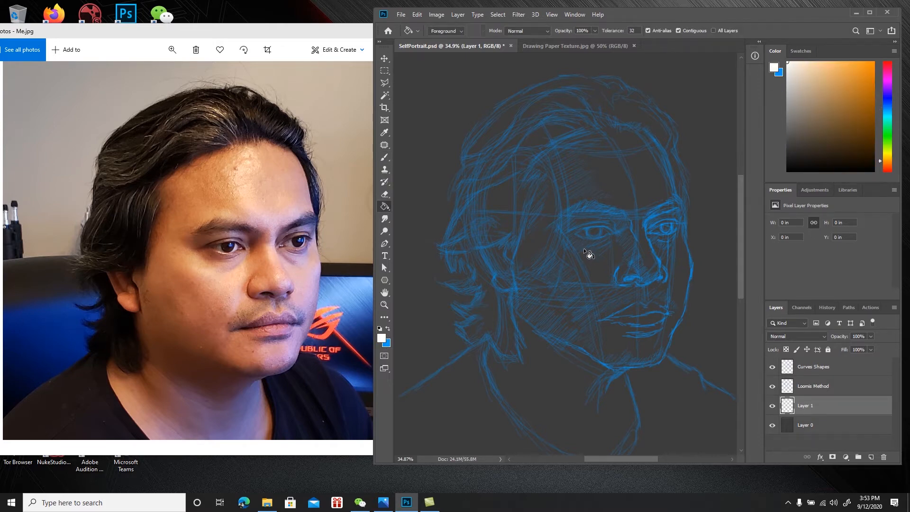
left_click(584, 249)
key("v")
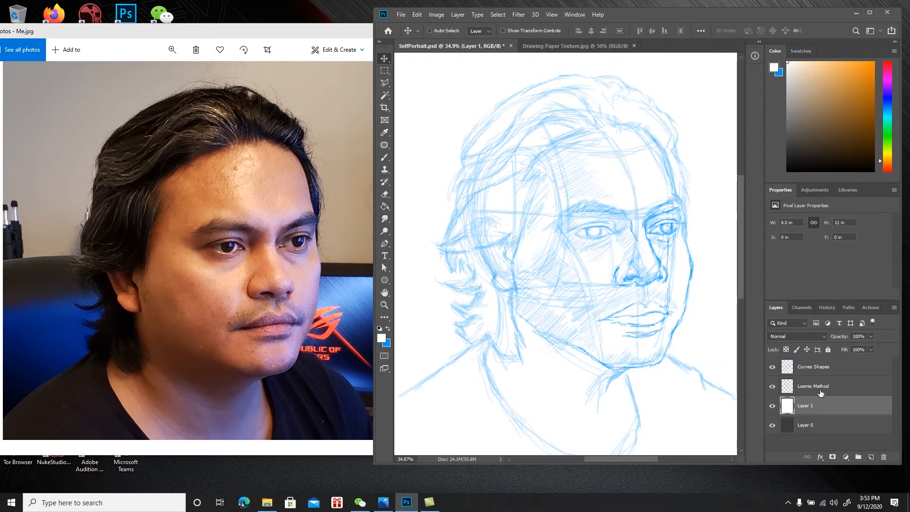
Add a new layer above Curves Shapes and name it Midtones
left_click(814, 369)
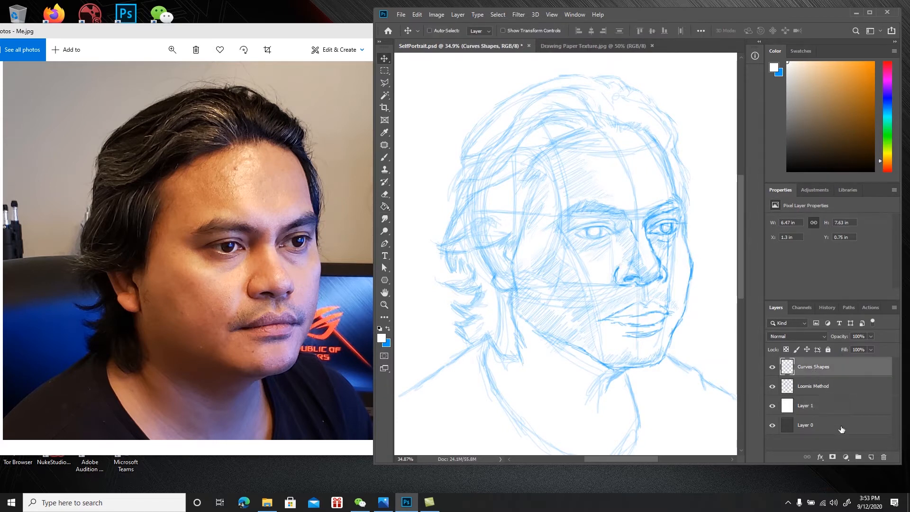
left_click(870, 456)
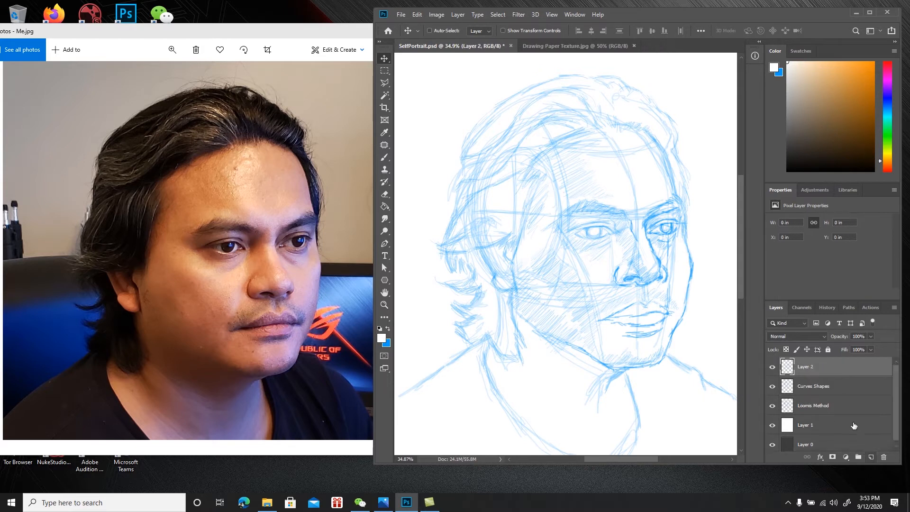
double_click(804, 367)
type("L")
type("idtones")
key("Return")
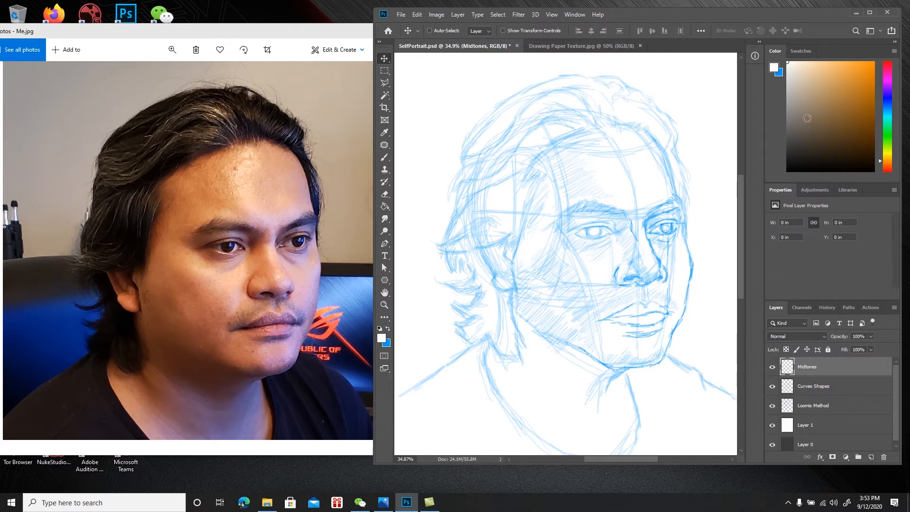
Pick a light tan foreground colour and brush a few strokes at the near temple on the Midtones layer
left_click(811, 76)
left_click(813, 71)
key("b")
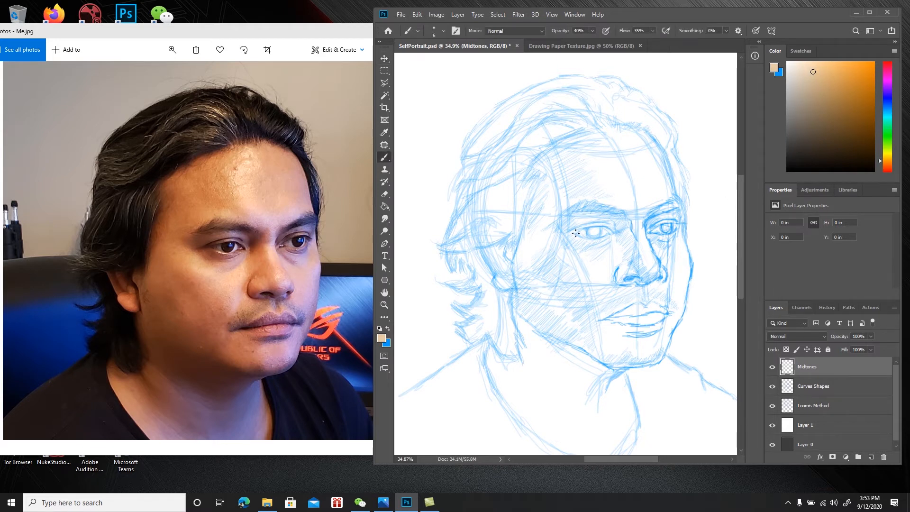
left_click(559, 208)
left_click_drag(555, 200, 557, 220)
Lower the opacity of the Loomis Method layer to 10%
left_click(806, 406)
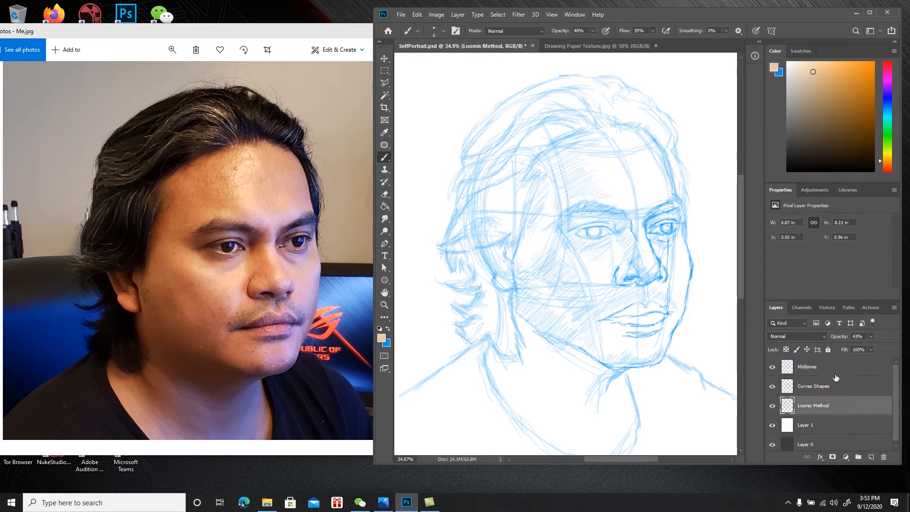
left_click(871, 337)
left_click_drag(868, 345, 857, 349)
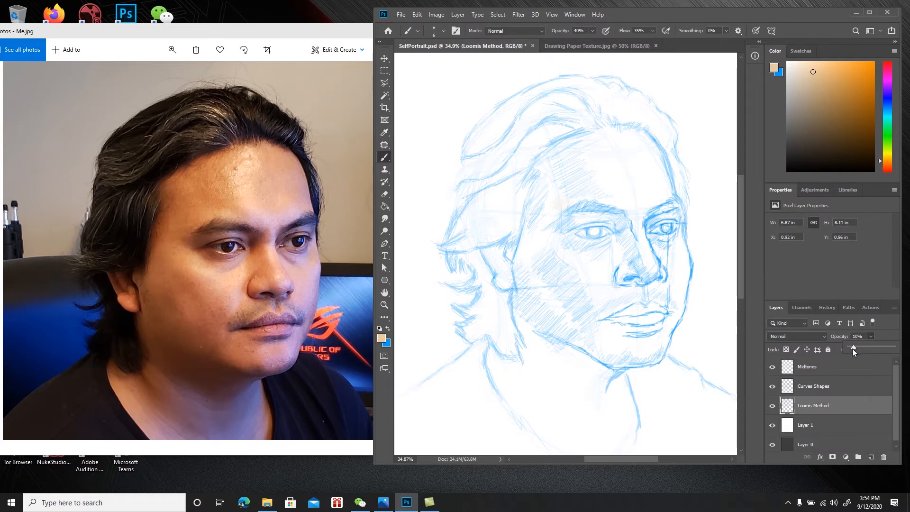
Paint tan strokes at the near temple on the Midtones layer, enlarging the brush to 60 and raising its opacity to 52%
left_click(827, 371)
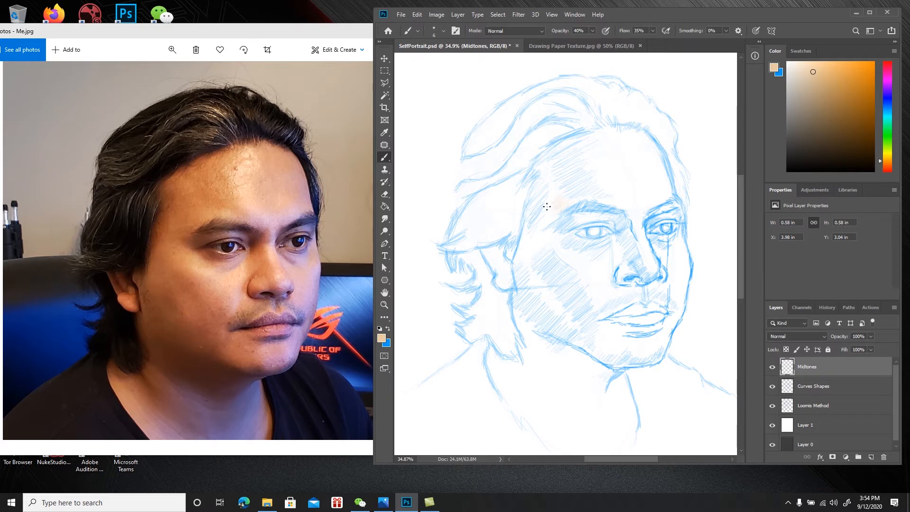
left_click_drag(556, 200, 552, 203)
key("bracketright")
key("bracketright")
key("bracketright")
left_click_drag(545, 187, 552, 176)
key("bracketright")
key("bracketright")
mouse_move(548, 174)
left_mouse_down()
mouse_move(542, 156)
mouse_move(550, 158)
mouse_move(545, 181)
mouse_move(548, 173)
left_mouse_up()
left_click(568, 32)
left_click_drag(568, 33, 571, 33)
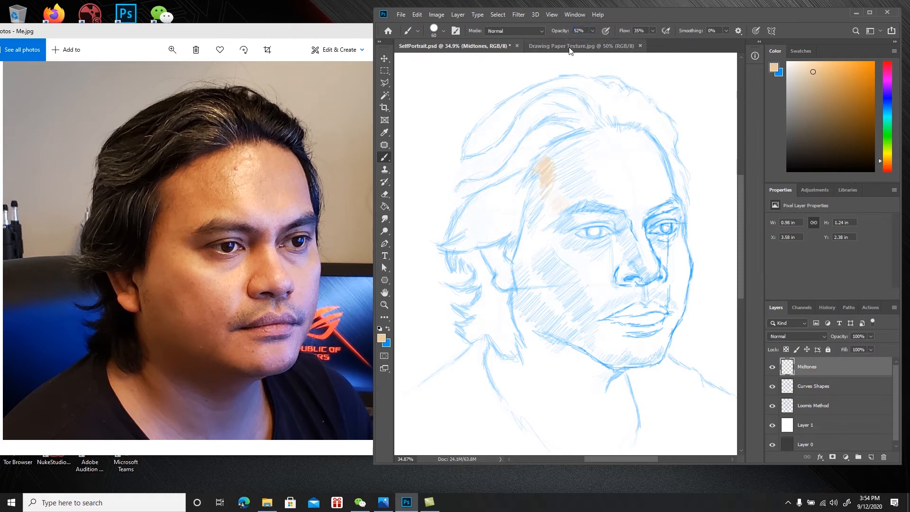
Set the brush opacity to 25% and extend the tan shading from the near temple down towards the eyebrow
left_click(576, 31)
type("25")
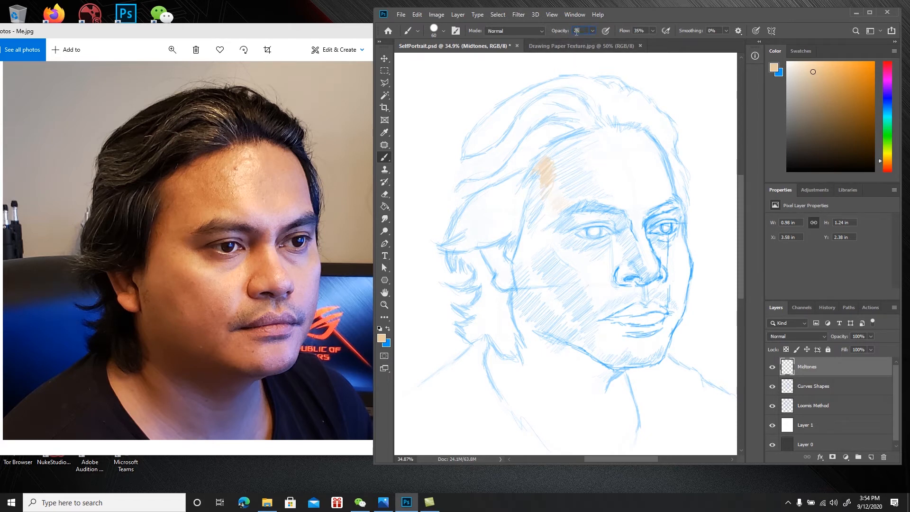
key("Return")
mouse_move(539, 196)
left_mouse_down()
mouse_move(559, 170)
mouse_move(530, 196)
mouse_move(547, 177)
mouse_move(534, 207)
mouse_move(557, 186)
mouse_move(544, 211)
mouse_move(580, 196)
mouse_move(541, 227)
mouse_move(548, 209)
left_mouse_up()
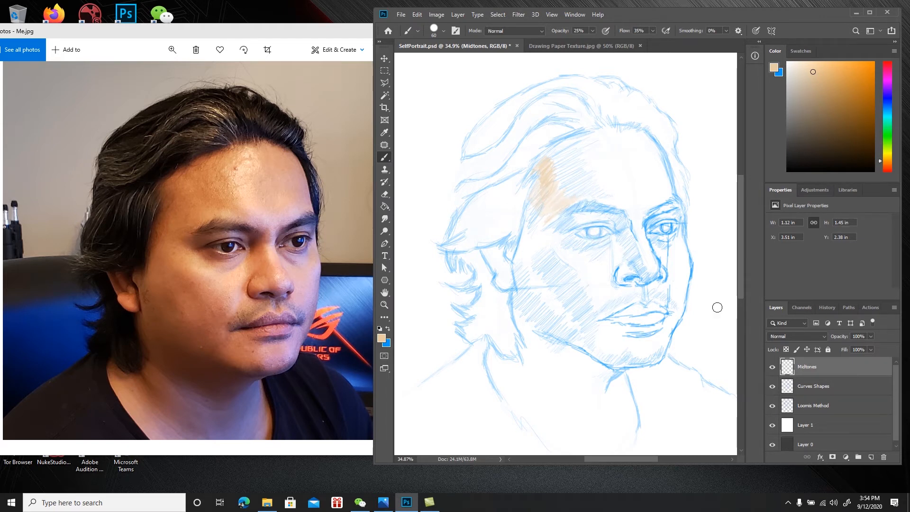
Move the Midtones layer below Curves Shapes and brush tan around the near eyebrow and the shaded side of the forehead
left_click_drag(813, 367, 814, 387)
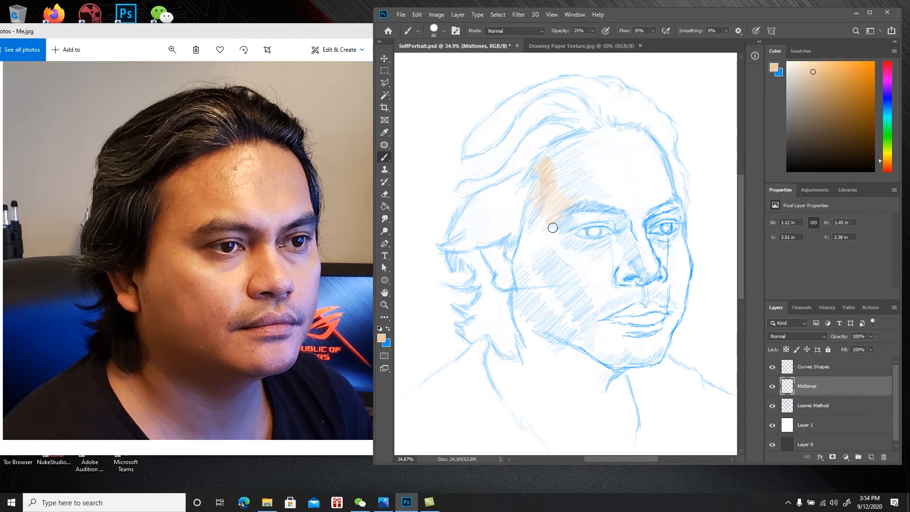
mouse_move(582, 210)
left_mouse_down()
mouse_move(611, 218)
mouse_move(595, 216)
left_mouse_up()
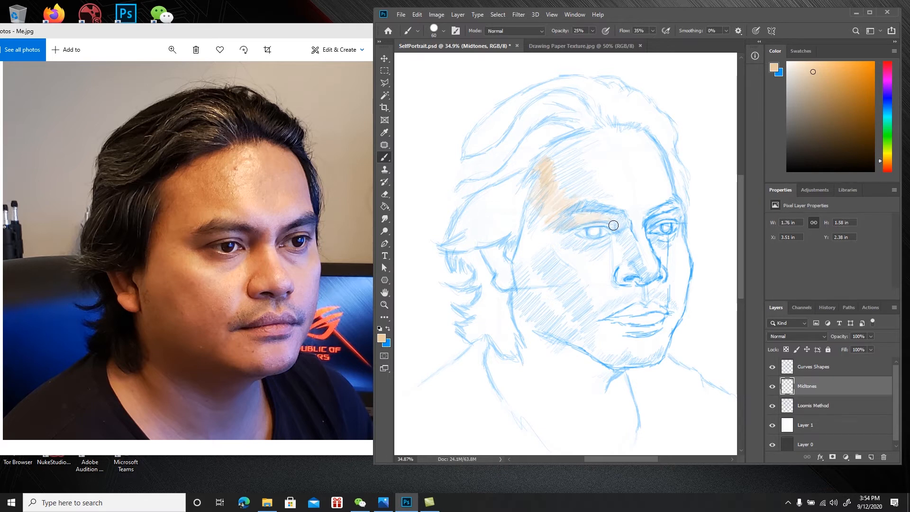
mouse_move(613, 210)
left_mouse_down()
mouse_move(587, 194)
mouse_move(569, 197)
mouse_move(584, 180)
mouse_move(557, 190)
mouse_move(571, 178)
mouse_move(560, 186)
mouse_move(567, 157)
mouse_move(549, 185)
left_mouse_up()
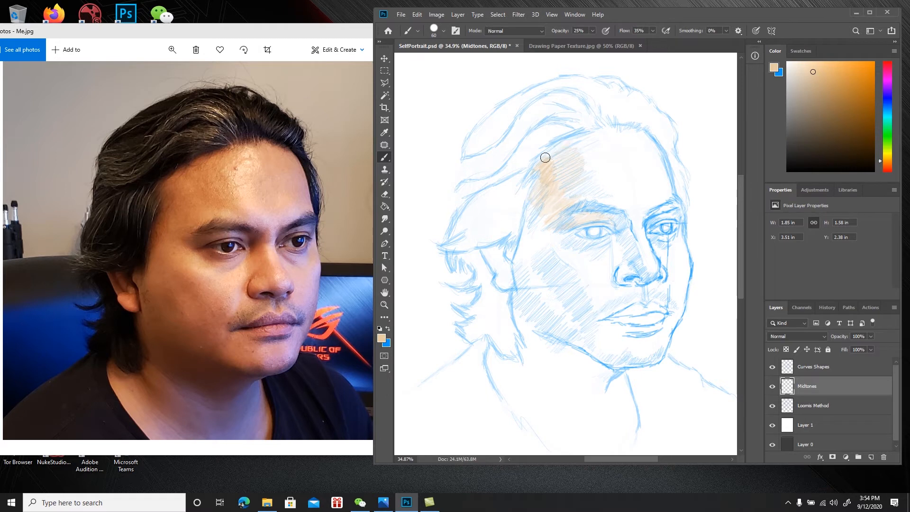
left_click_drag(568, 146, 578, 147)
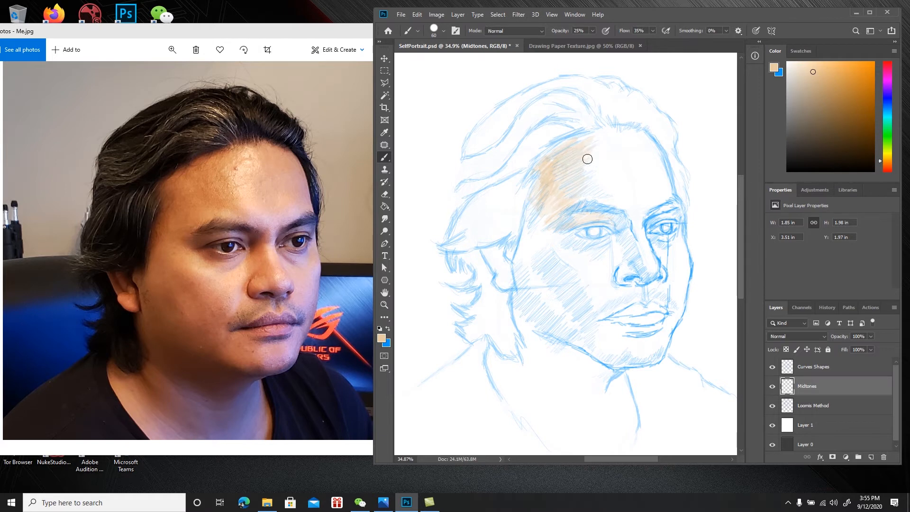
Enlarge the brush to 175 and cover the rest of the forehead with light tan on the Midtones layer
key("bracketright")
key("bracketright")
key("bracketright")
key("bracketright")
key("bracketright")
mouse_move(611, 156)
left_mouse_down()
mouse_move(574, 159)
mouse_move(581, 184)
mouse_move(615, 169)
mouse_move(609, 199)
mouse_move(638, 173)
mouse_move(619, 204)
mouse_move(634, 198)
mouse_move(637, 218)
mouse_move(640, 149)
mouse_move(625, 163)
mouse_move(617, 96)
mouse_move(620, 158)
mouse_move(600, 164)
mouse_move(615, 142)
mouse_move(598, 132)
mouse_move(619, 141)
mouse_move(626, 133)
mouse_move(620, 141)
mouse_move(635, 132)
mouse_move(637, 151)
mouse_move(664, 176)
mouse_move(645, 203)
mouse_move(660, 188)
mouse_move(653, 206)
left_mouse_up()
key("bracketright")
key("bracketright")
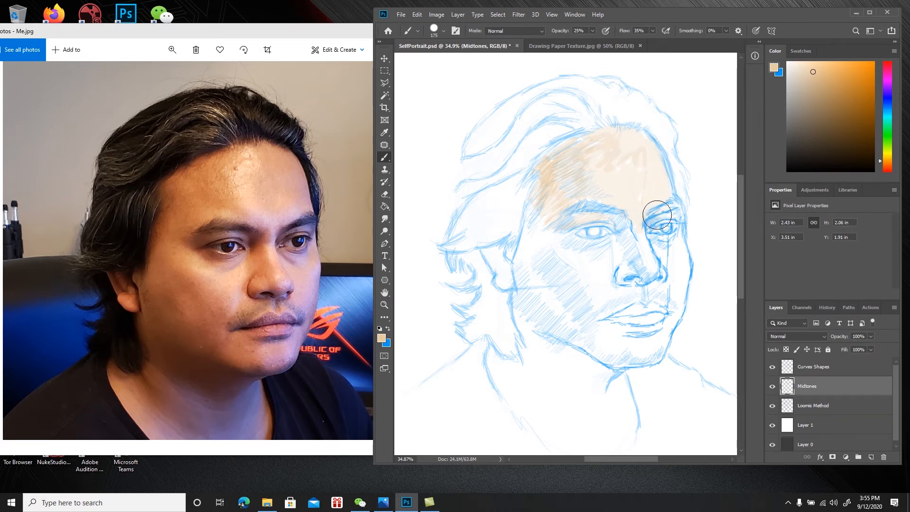
Fill the eye area, cheeks, nose, mouth, chin and neck with an even light tan base
mouse_move(620, 222)
left_mouse_down()
mouse_move(580, 228)
mouse_move(594, 191)
mouse_move(543, 217)
mouse_move(535, 247)
left_mouse_up()
mouse_move(541, 200)
left_mouse_down()
mouse_move(507, 266)
mouse_move(491, 251)
mouse_move(498, 264)
mouse_move(489, 244)
mouse_move(524, 250)
mouse_move(524, 270)
mouse_move(558, 230)
mouse_move(594, 256)
mouse_move(542, 301)
mouse_move(531, 276)
mouse_move(516, 368)
mouse_move(493, 355)
mouse_move(532, 419)
mouse_move(539, 321)
mouse_move(553, 314)
mouse_move(558, 335)
mouse_move(642, 227)
mouse_move(618, 283)
mouse_move(646, 246)
mouse_move(656, 260)
mouse_move(675, 216)
mouse_move(662, 214)
left_mouse_up()
mouse_move(649, 263)
left_mouse_down()
mouse_move(665, 289)
mouse_move(681, 252)
mouse_move(669, 323)
mouse_move(669, 284)
mouse_move(623, 329)
mouse_move(627, 298)
mouse_move(603, 305)
mouse_move(582, 344)
mouse_move(609, 316)
mouse_move(601, 340)
mouse_move(640, 327)
mouse_move(621, 363)
mouse_move(641, 356)
left_mouse_up()
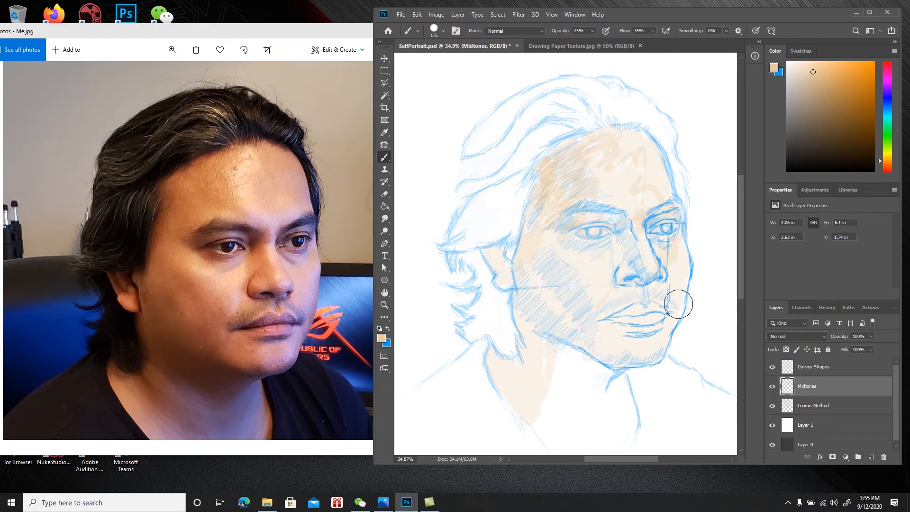
mouse_move(620, 327)
left_mouse_down()
mouse_move(585, 337)
mouse_move(546, 381)
mouse_move(560, 338)
mouse_move(546, 325)
mouse_move(563, 371)
mouse_move(534, 373)
mouse_move(562, 346)
mouse_move(569, 361)
mouse_move(544, 421)
mouse_move(598, 362)
mouse_move(581, 437)
mouse_move(624, 399)
mouse_move(615, 425)
mouse_move(629, 405)
mouse_move(633, 420)
mouse_move(614, 444)
mouse_move(527, 419)
mouse_move(589, 436)
left_mouse_up()
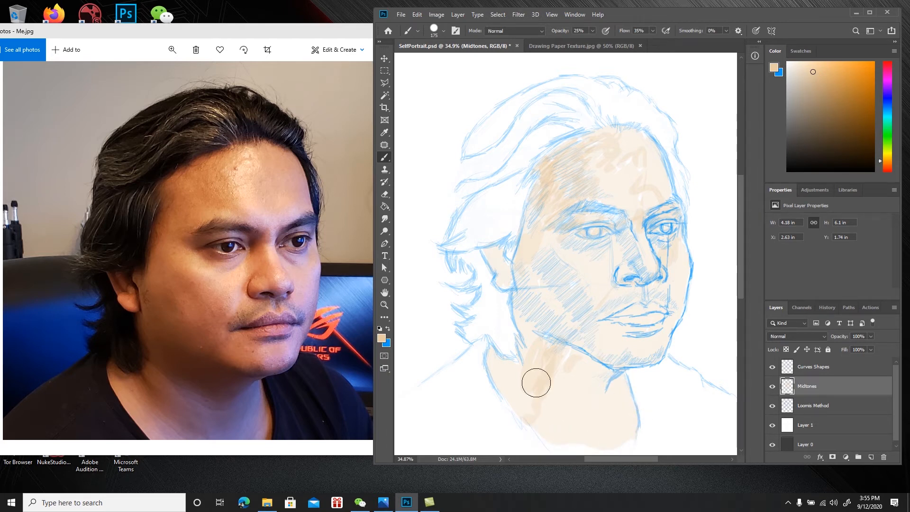
Brush a second layer of tan over the neck, under the jaw and onto the near lower cheek
mouse_move(508, 368)
left_mouse_down()
mouse_move(491, 350)
mouse_move(497, 368)
mouse_move(519, 356)
mouse_move(522, 376)
mouse_move(539, 365)
mouse_move(525, 382)
mouse_move(543, 360)
mouse_move(532, 384)
mouse_move(558, 377)
mouse_move(545, 400)
mouse_move(563, 388)
mouse_move(554, 409)
mouse_move(573, 418)
mouse_move(550, 405)
mouse_move(553, 385)
mouse_move(535, 388)
mouse_move(518, 357)
mouse_move(507, 376)
mouse_move(552, 387)
mouse_move(544, 410)
mouse_move(567, 416)
mouse_move(581, 432)
mouse_move(524, 343)
mouse_move(528, 327)
mouse_move(517, 337)
mouse_move(531, 332)
mouse_move(531, 319)
mouse_move(539, 351)
mouse_move(553, 332)
mouse_move(541, 363)
mouse_move(565, 347)
mouse_move(541, 360)
mouse_move(564, 354)
mouse_move(578, 365)
mouse_move(592, 355)
mouse_move(573, 387)
mouse_move(594, 369)
mouse_move(586, 382)
mouse_move(593, 383)
mouse_move(599, 367)
mouse_move(591, 390)
mouse_move(607, 377)
mouse_move(598, 388)
mouse_move(595, 369)
mouse_move(574, 387)
mouse_move(582, 360)
mouse_move(559, 370)
mouse_move(589, 363)
mouse_move(599, 381)
left_mouse_up()
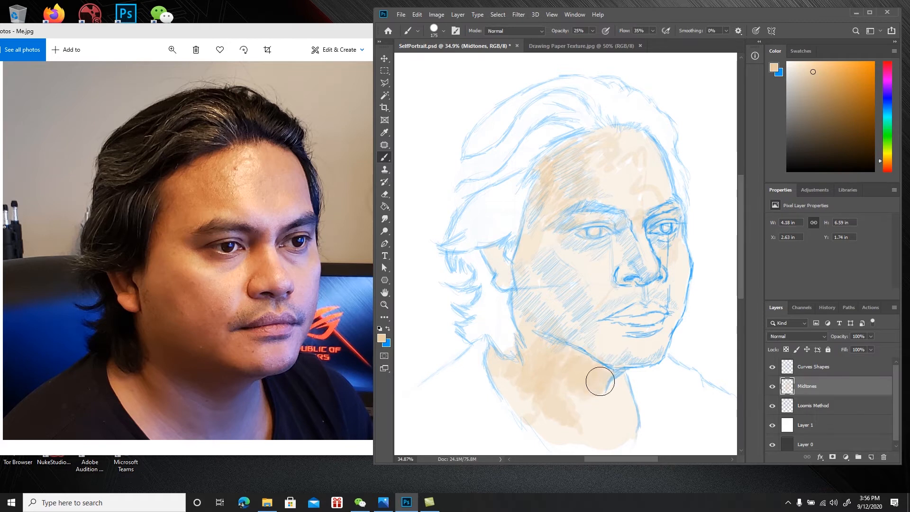
mouse_move(552, 348)
left_mouse_down()
mouse_move(529, 299)
mouse_move(546, 332)
mouse_move(527, 327)
mouse_move(559, 337)
mouse_move(542, 339)
mouse_move(535, 307)
mouse_move(526, 325)
mouse_move(521, 286)
mouse_move(515, 306)
mouse_move(533, 289)
mouse_move(525, 321)
mouse_move(533, 309)
mouse_move(544, 330)
mouse_move(567, 330)
mouse_move(562, 342)
mouse_move(588, 336)
mouse_move(577, 349)
mouse_move(600, 350)
mouse_move(593, 367)
mouse_move(656, 356)
mouse_move(623, 360)
left_mouse_up()
mouse_move(583, 321)
left_mouse_down()
mouse_move(577, 308)
mouse_move(562, 317)
mouse_move(550, 272)
mouse_move(561, 311)
mouse_move(551, 283)
left_mouse_up()
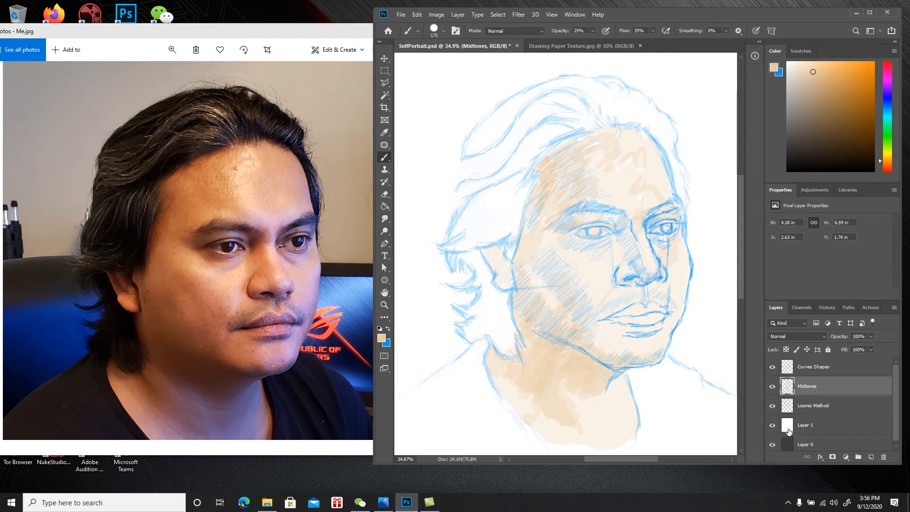
Check the coverage by briefly hiding the white Layer 1, and deepen the tan on the near cheek, eye socket and nose
left_click(773, 426)
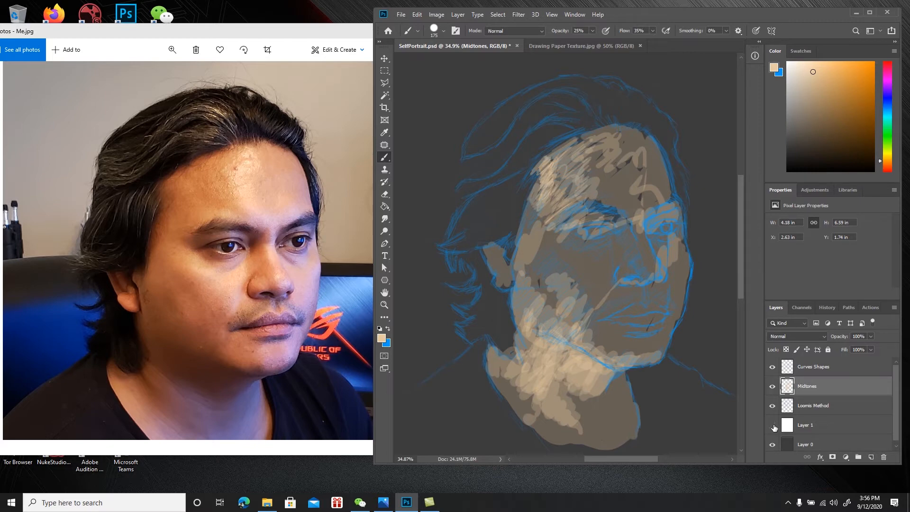
left_click(773, 425)
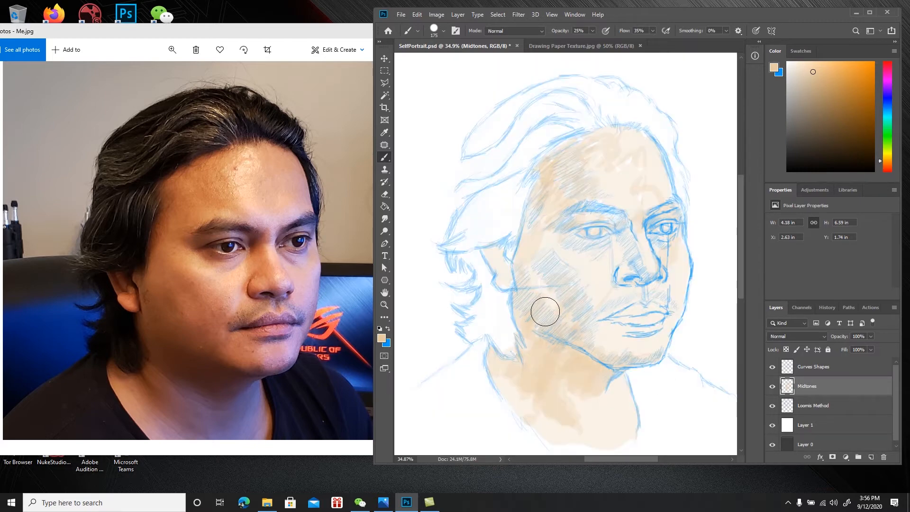
mouse_move(554, 312)
left_mouse_down()
mouse_move(547, 334)
mouse_move(536, 322)
mouse_move(560, 339)
left_mouse_up()
mouse_move(526, 310)
left_mouse_down()
mouse_move(525, 270)
mouse_move(544, 250)
mouse_move(532, 276)
mouse_move(543, 266)
mouse_move(542, 251)
mouse_move(532, 268)
mouse_move(547, 259)
mouse_move(540, 242)
mouse_move(533, 274)
mouse_move(546, 256)
mouse_move(537, 252)
mouse_move(531, 272)
mouse_move(547, 256)
mouse_move(540, 268)
mouse_move(556, 272)
mouse_move(552, 290)
mouse_move(577, 263)
mouse_move(570, 304)
mouse_move(585, 289)
mouse_move(584, 304)
mouse_move(596, 276)
mouse_move(534, 264)
mouse_move(543, 244)
mouse_move(527, 264)
mouse_move(557, 258)
mouse_move(572, 284)
mouse_move(602, 241)
mouse_move(624, 231)
mouse_move(608, 214)
mouse_move(618, 222)
mouse_move(627, 215)
mouse_move(616, 228)
mouse_move(605, 215)
left_mouse_up()
mouse_move(616, 244)
left_mouse_down()
mouse_move(636, 256)
mouse_move(617, 277)
mouse_move(640, 268)
mouse_move(628, 243)
mouse_move(637, 259)
mouse_move(625, 294)
mouse_move(637, 307)
mouse_move(624, 300)
mouse_move(635, 289)
mouse_move(606, 300)
mouse_move(633, 298)
mouse_move(601, 315)
mouse_move(651, 287)
left_mouse_up()
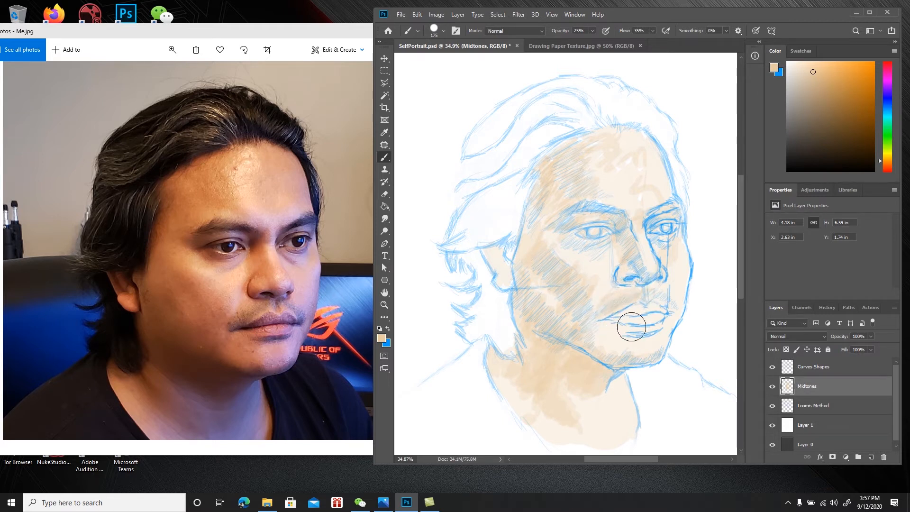
Add more tan around the mouth and chin, beside the near eye and across the near cheek
mouse_move(608, 319)
left_mouse_down()
mouse_move(616, 331)
mouse_move(610, 349)
mouse_move(640, 324)
left_mouse_up()
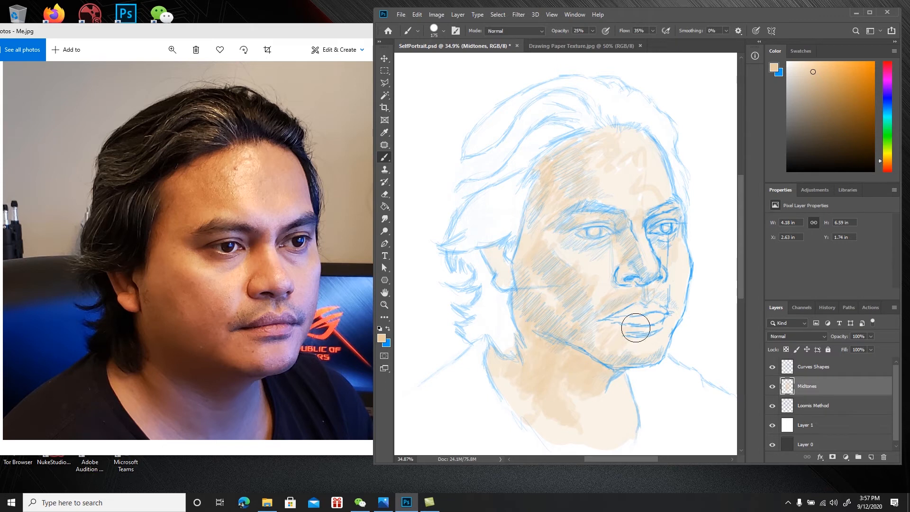
mouse_move(619, 355)
left_mouse_down()
mouse_move(638, 335)
mouse_move(605, 315)
left_mouse_up()
mouse_move(579, 215)
left_mouse_down()
mouse_move(559, 209)
mouse_move(561, 166)
mouse_move(579, 149)
mouse_move(556, 176)
mouse_move(582, 162)
mouse_move(573, 179)
mouse_move(598, 190)
mouse_move(582, 157)
mouse_move(575, 160)
mouse_move(582, 147)
mouse_move(563, 160)
mouse_move(588, 159)
mouse_move(596, 195)
mouse_move(567, 164)
mouse_move(556, 186)
mouse_move(550, 182)
mouse_move(539, 238)
mouse_move(551, 98)
mouse_move(559, 183)
mouse_move(573, 196)
mouse_move(565, 166)
mouse_move(543, 218)
mouse_move(538, 225)
mouse_move(536, 210)
mouse_move(531, 221)
mouse_move(566, 182)
mouse_move(561, 158)
mouse_move(545, 214)
mouse_move(547, 197)
mouse_move(518, 256)
mouse_move(534, 224)
mouse_move(528, 258)
mouse_move(543, 261)
mouse_move(547, 278)
mouse_move(575, 282)
left_mouse_up()
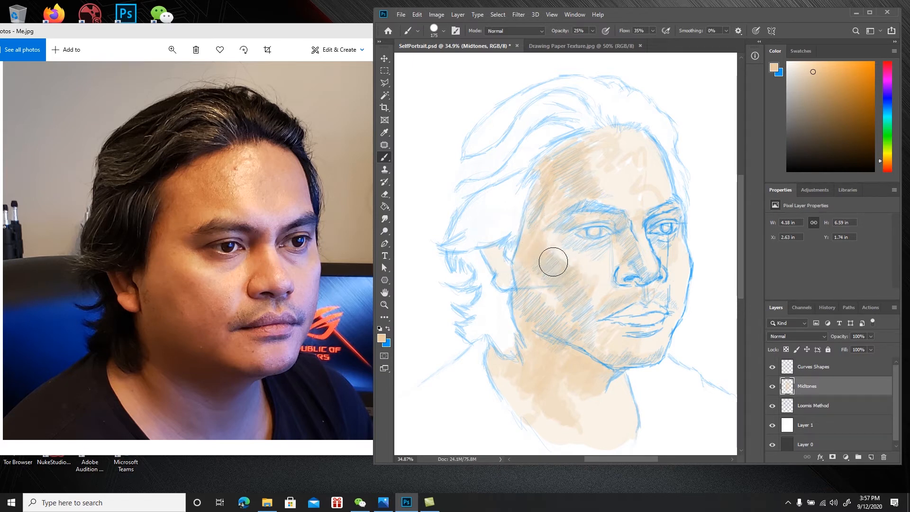
mouse_move(580, 289)
left_mouse_down()
mouse_move(558, 261)
mouse_move(579, 282)
left_mouse_up()
Pick a dark brown, set the brush to size 90 and 45% opacity, and paint the swept-back hair above the near temple
key("bracketleft")
key("bracketleft")
type("45")
key("Return")
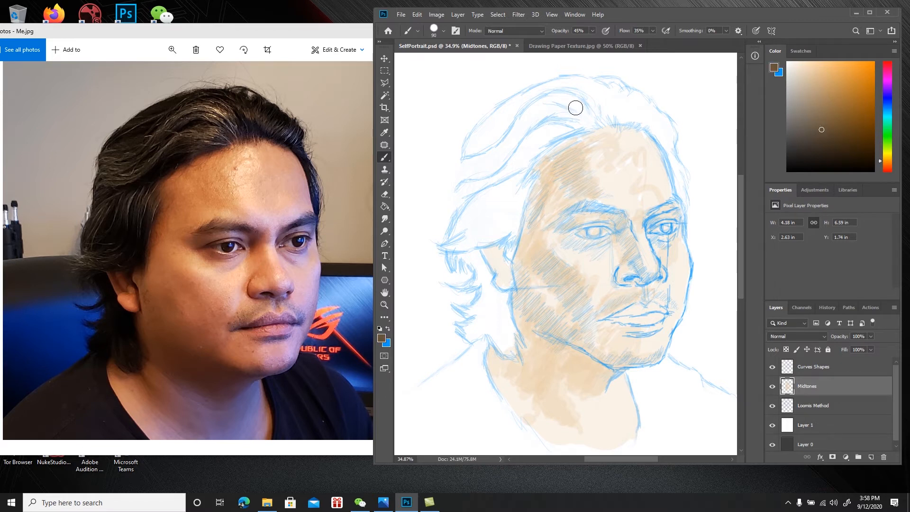
mouse_move(572, 114)
left_mouse_down()
mouse_move(549, 138)
mouse_move(587, 122)
mouse_move(520, 164)
mouse_move(536, 146)
mouse_move(529, 138)
mouse_move(485, 180)
mouse_move(511, 166)
mouse_move(457, 194)
mouse_move(473, 186)
mouse_move(478, 154)
mouse_move(463, 176)
mouse_move(473, 139)
mouse_move(467, 148)
mouse_move(492, 121)
mouse_move(515, 108)
mouse_move(476, 157)
mouse_move(486, 144)
mouse_move(478, 176)
mouse_move(548, 105)
left_mouse_up()
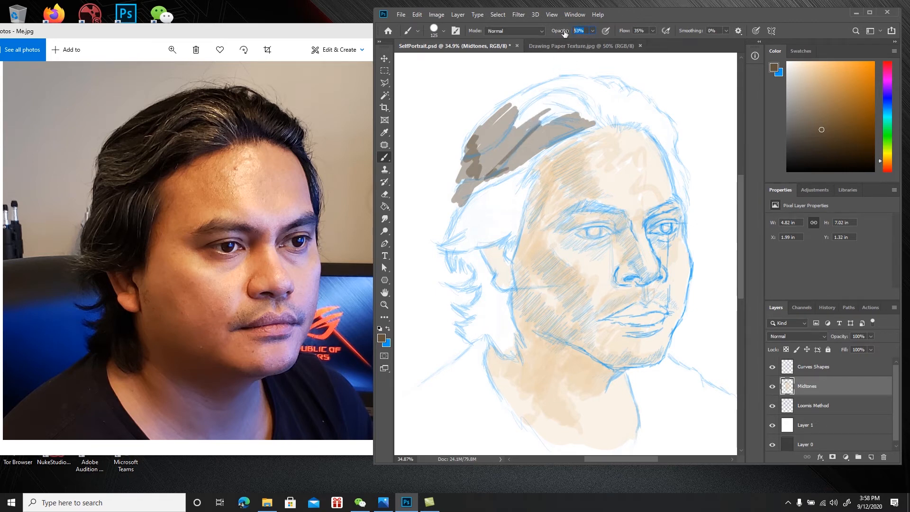
Lower the brush opacity to 35% and fill the rest of the hair, from the crown and far side to the nape
type("35")
mouse_move(552, 117)
left_mouse_down()
mouse_move(494, 135)
mouse_move(531, 97)
mouse_move(511, 103)
mouse_move(495, 117)
mouse_move(558, 83)
mouse_move(544, 90)
mouse_move(576, 99)
mouse_move(536, 122)
mouse_move(589, 103)
mouse_move(575, 116)
mouse_move(626, 122)
mouse_move(611, 118)
mouse_move(607, 102)
mouse_move(573, 100)
mouse_move(584, 85)
mouse_move(566, 82)
mouse_move(576, 78)
mouse_move(583, 82)
mouse_move(542, 90)
mouse_move(568, 81)
mouse_move(615, 91)
mouse_move(605, 82)
mouse_move(632, 96)
mouse_move(606, 93)
mouse_move(626, 95)
mouse_move(606, 103)
mouse_move(634, 115)
mouse_move(626, 110)
mouse_move(631, 72)
mouse_move(625, 87)
mouse_move(642, 101)
mouse_move(632, 114)
mouse_move(640, 115)
mouse_move(641, 101)
mouse_move(634, 107)
mouse_move(625, 89)
mouse_move(651, 108)
mouse_move(640, 124)
mouse_move(648, 117)
mouse_move(655, 138)
mouse_move(663, 124)
mouse_move(674, 136)
mouse_move(672, 158)
mouse_move(663, 137)
mouse_move(683, 197)
left_mouse_up()
mouse_move(496, 185)
left_mouse_down()
mouse_move(474, 201)
mouse_move(478, 186)
mouse_move(481, 194)
mouse_move(548, 145)
mouse_move(496, 211)
mouse_move(495, 194)
mouse_move(482, 198)
mouse_move(459, 237)
mouse_move(460, 211)
mouse_move(466, 228)
mouse_move(452, 248)
mouse_move(471, 231)
mouse_move(486, 231)
mouse_move(472, 246)
mouse_move(494, 240)
mouse_move(509, 197)
mouse_move(533, 172)
mouse_move(500, 239)
mouse_move(514, 236)
mouse_move(510, 252)
mouse_move(522, 207)
mouse_move(489, 222)
mouse_move(450, 261)
mouse_move(451, 251)
mouse_move(454, 266)
mouse_move(453, 251)
mouse_move(462, 258)
mouse_move(469, 241)
mouse_move(466, 259)
mouse_move(479, 271)
mouse_move(481, 260)
mouse_move(452, 290)
mouse_move(478, 277)
mouse_move(482, 291)
mouse_move(492, 278)
mouse_move(471, 308)
mouse_move(456, 310)
mouse_move(487, 299)
left_mouse_up()
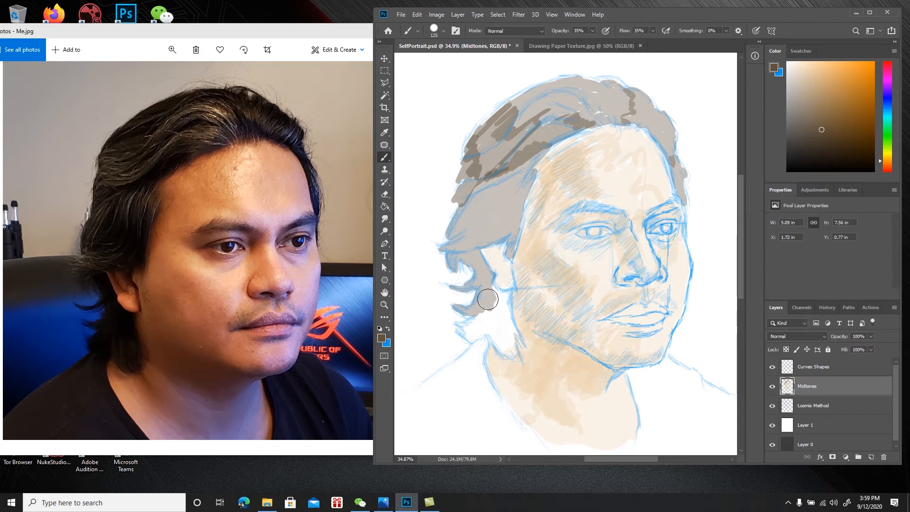
mouse_move(486, 305)
left_mouse_down()
mouse_move(463, 325)
mouse_move(480, 328)
mouse_move(498, 286)
mouse_move(505, 293)
mouse_move(488, 327)
mouse_move(500, 345)
mouse_move(489, 326)
mouse_move(516, 329)
mouse_move(501, 351)
left_mouse_up()
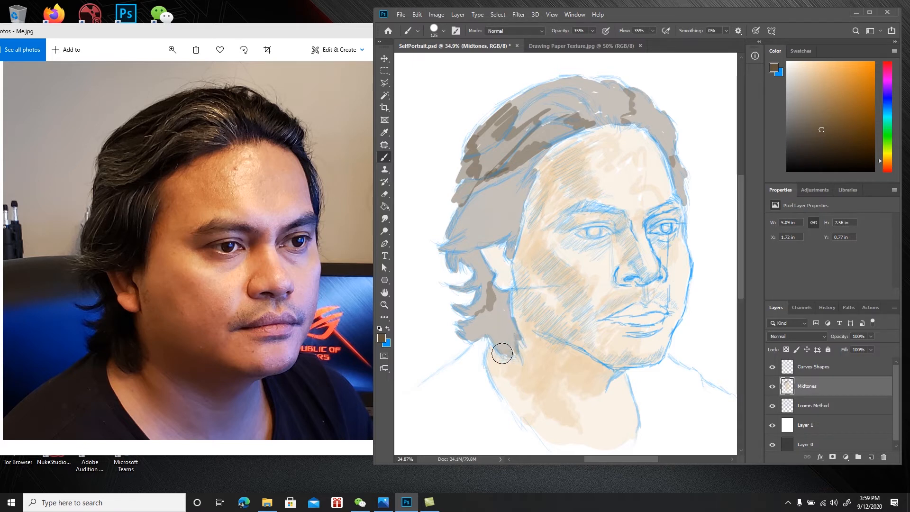
left_click_drag(509, 307, 505, 316)
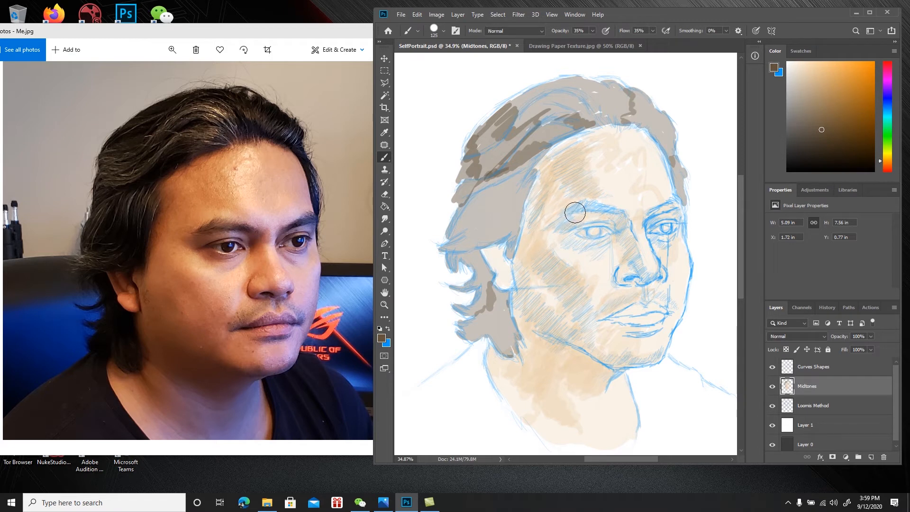
Paint both eyebrows and the near nostril in dark brown at 35% opacity
mouse_move(567, 212)
left_mouse_down()
mouse_move(581, 205)
mouse_move(573, 208)
left_mouse_up()
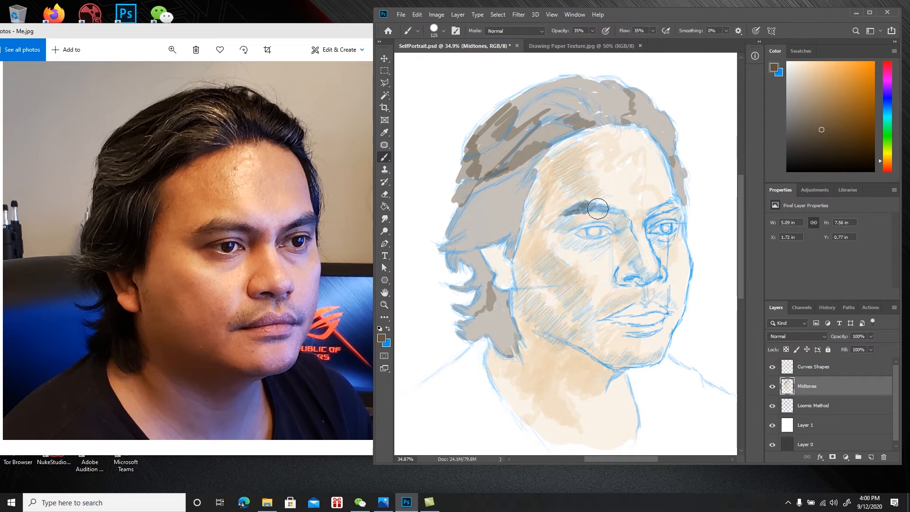
left_click_drag(613, 210, 613, 211)
left_click_drag(572, 218, 618, 209)
mouse_move(662, 209)
left_mouse_down()
mouse_move(652, 212)
mouse_move(672, 206)
left_mouse_up()
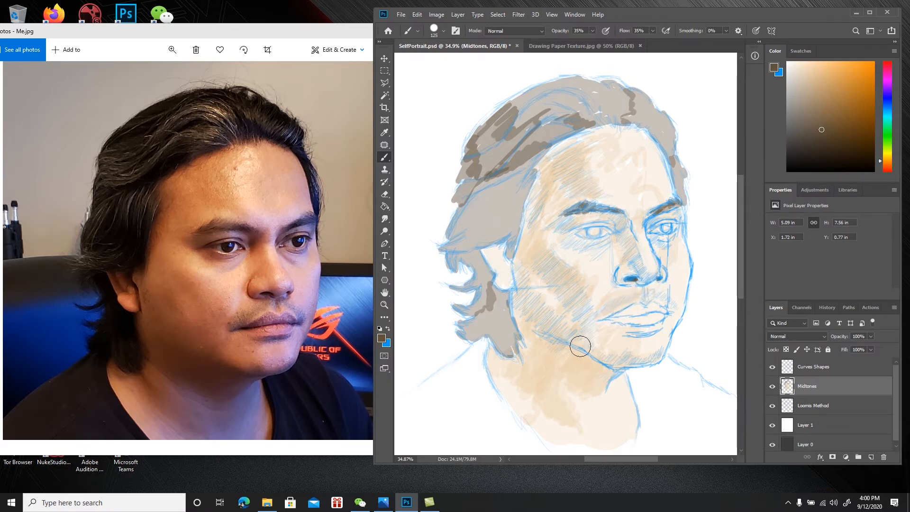
Fill the shirt on both shoulders with brown strokes, darkening the collar edge on the near side
mouse_move(459, 374)
left_mouse_down()
mouse_move(484, 344)
mouse_move(466, 385)
mouse_move(466, 354)
mouse_move(418, 392)
mouse_move(450, 372)
mouse_move(440, 396)
mouse_move(468, 365)
mouse_move(465, 393)
mouse_move(483, 386)
mouse_move(478, 360)
mouse_move(497, 399)
mouse_move(472, 369)
mouse_move(482, 377)
mouse_move(482, 351)
mouse_move(497, 396)
mouse_move(537, 438)
mouse_move(473, 384)
mouse_move(451, 397)
mouse_move(442, 388)
mouse_move(459, 383)
mouse_move(457, 401)
mouse_move(470, 388)
mouse_move(466, 420)
mouse_move(483, 386)
mouse_move(526, 440)
mouse_move(479, 416)
mouse_move(526, 415)
left_mouse_up()
mouse_move(635, 374)
left_mouse_down()
mouse_move(641, 429)
mouse_move(628, 372)
mouse_move(651, 369)
mouse_move(640, 376)
mouse_move(648, 377)
mouse_move(646, 409)
mouse_move(664, 365)
mouse_move(653, 372)
mouse_move(667, 358)
mouse_move(647, 425)
mouse_move(662, 376)
mouse_move(657, 424)
mouse_move(668, 425)
mouse_move(673, 367)
mouse_move(680, 386)
mouse_move(681, 377)
mouse_move(674, 365)
mouse_move(693, 388)
mouse_move(670, 374)
mouse_move(674, 425)
mouse_move(681, 404)
mouse_move(680, 419)
mouse_move(687, 411)
mouse_move(695, 421)
mouse_move(699, 395)
mouse_move(713, 402)
mouse_move(705, 386)
mouse_move(724, 396)
mouse_move(705, 425)
mouse_move(689, 413)
mouse_move(652, 416)
mouse_move(676, 428)
mouse_move(710, 421)
mouse_move(717, 408)
mouse_move(695, 434)
left_mouse_up()
left_click(786, 503)
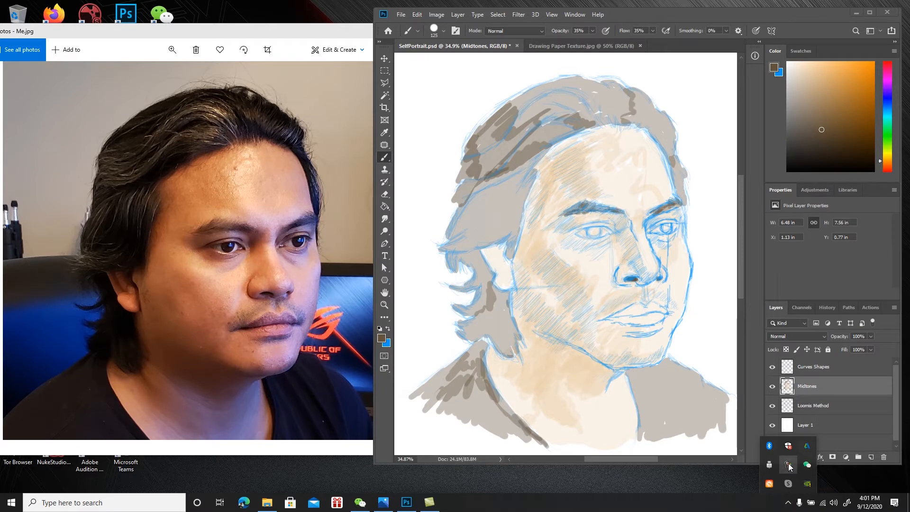
left_click(788, 466)
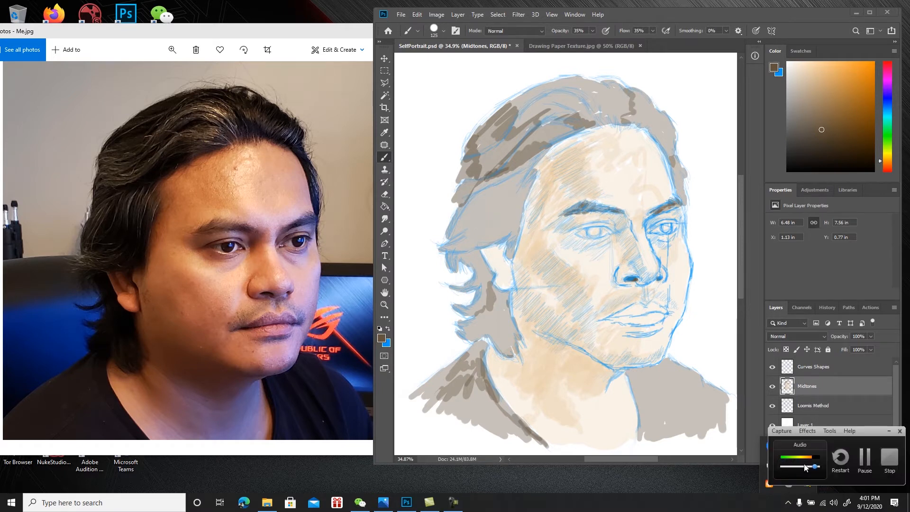
left_click(862, 461)
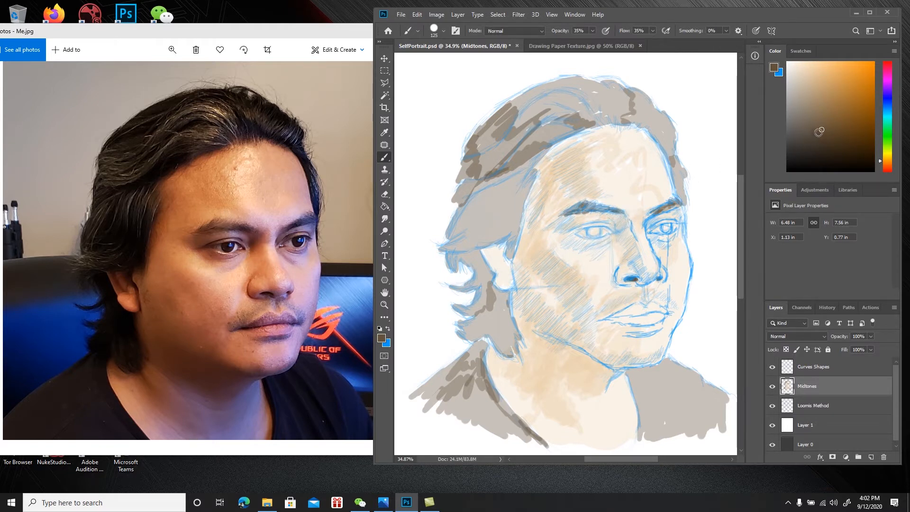
Choose a slightly more saturated dark brown, set the brush opacity to 20% and shade the socket beneath the near eyebrow
left_click_drag(821, 130, 822, 132)
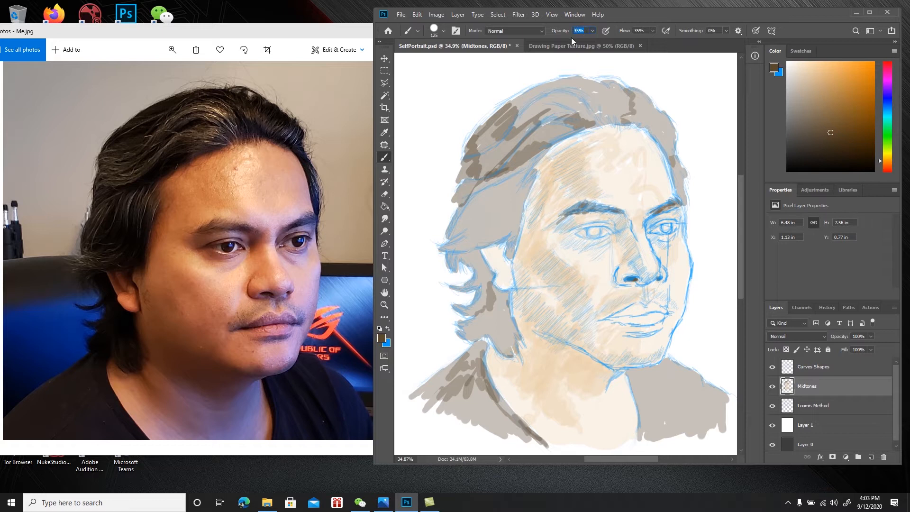
type("0")
key("Return")
left_click_drag(554, 215, 567, 222)
mouse_move(574, 218)
left_mouse_down()
mouse_move(568, 230)
mouse_move(584, 211)
mouse_move(601, 210)
mouse_move(616, 214)
mouse_move(620, 236)
mouse_move(629, 226)
mouse_move(613, 213)
mouse_move(610, 220)
left_mouse_up()
Reduce the brush size to 35 for shading the inner corner of the near eye socket
key("bracketleft")
key("bracketleft")
key("bracketleft")
key("bracketleft")
key("bracketleft")
key("bracketleft")
key("bracketleft")
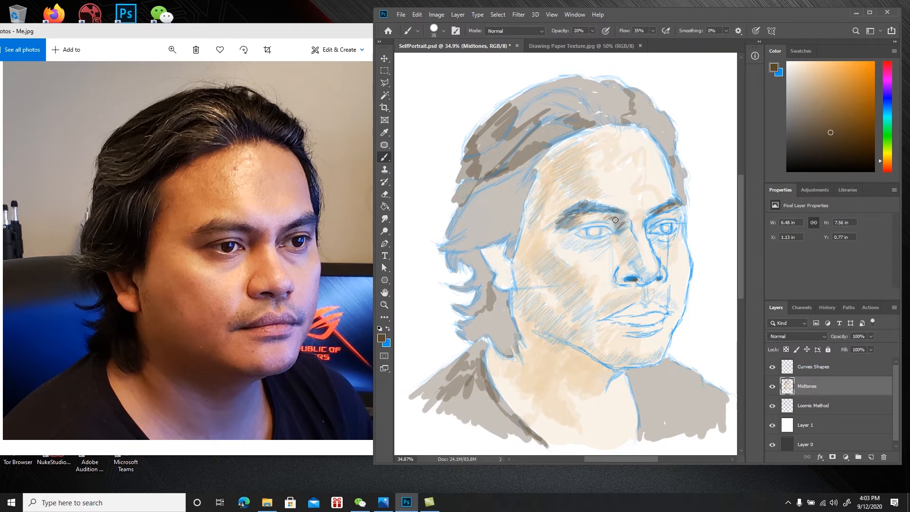
key("bracketleft")
key("bracketright")
Set the brush to 40% opacity and size 10, and darken the near eye's upper lid and inner socket
left_click(569, 34)
key("Return")
type("40")
key("Return")
key("bracketleft")
key("bracketleft")
key("bracketleft")
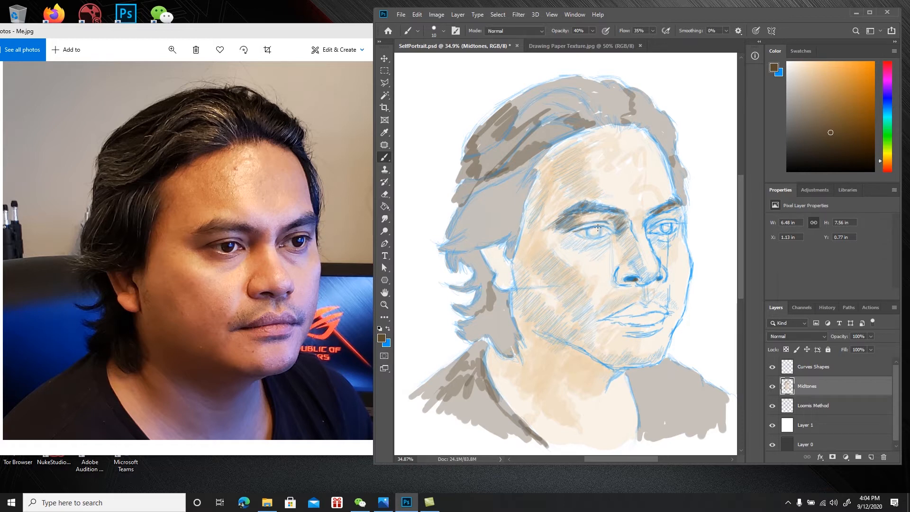
Raise the brush opacity to 50% and paint the near eye's iris and eyelid lines
left_click(568, 30)
type("5")
key("Return")
key("Return")
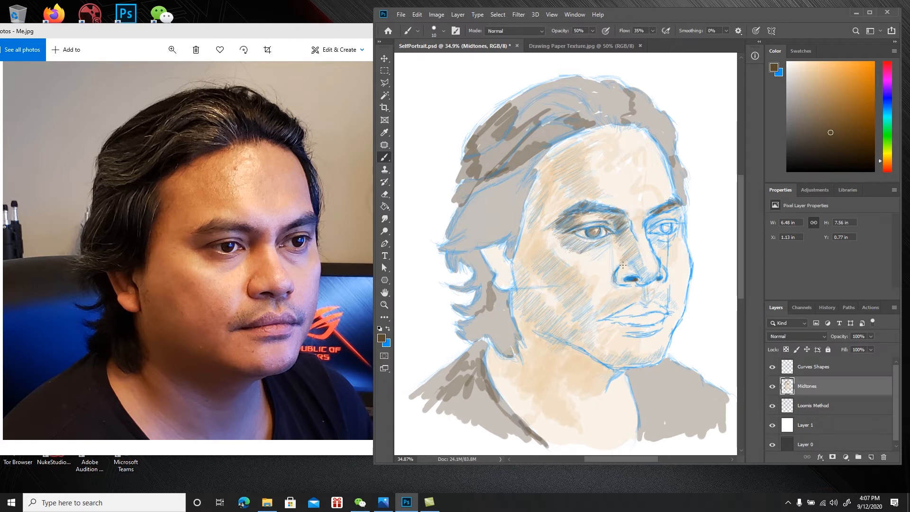
Shade the nose wings, nostrils and underside of the nose in dark brown, and save the document
left_click_drag(621, 274, 619, 283)
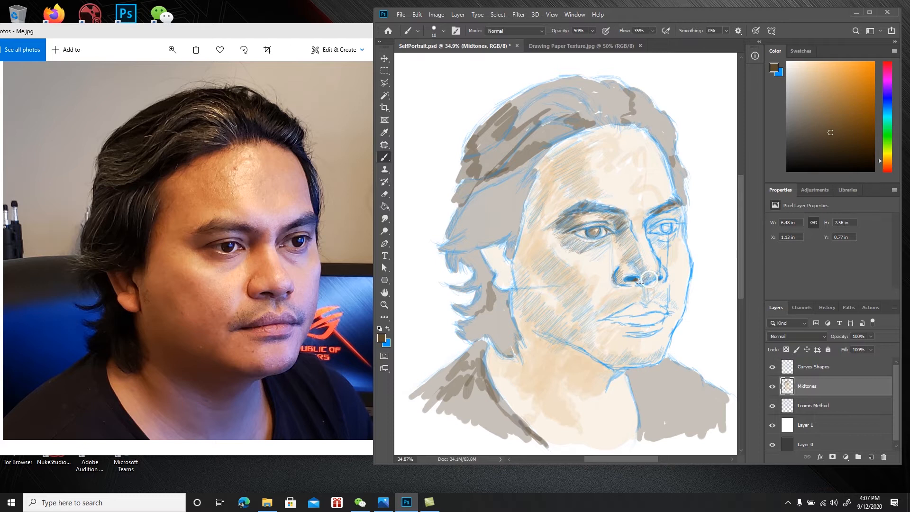
left_click_drag(637, 281, 643, 284)
left_click_drag(653, 279, 662, 272)
key("ctrl+s")
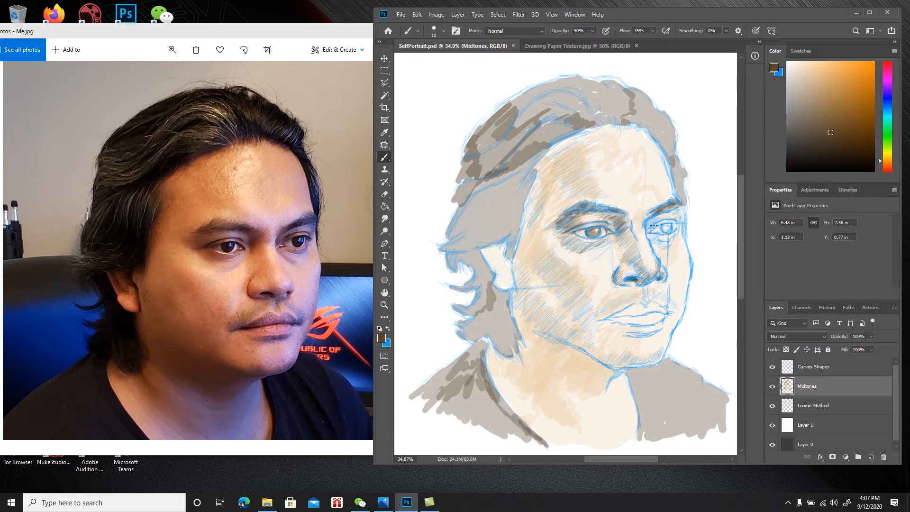
Paint the far eye's lid lines, inner corner and iris with the size 10 dark brown brush
left_click_drag(652, 225, 650, 224)
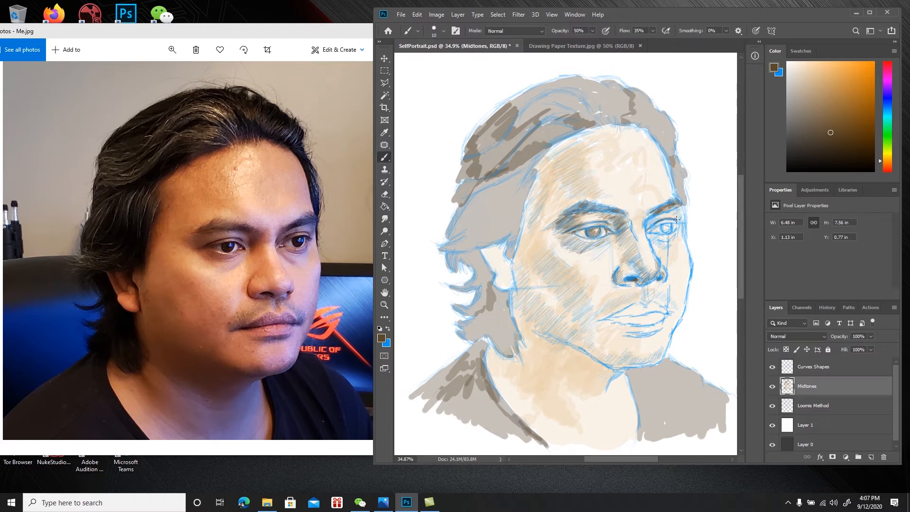
right_click(673, 219)
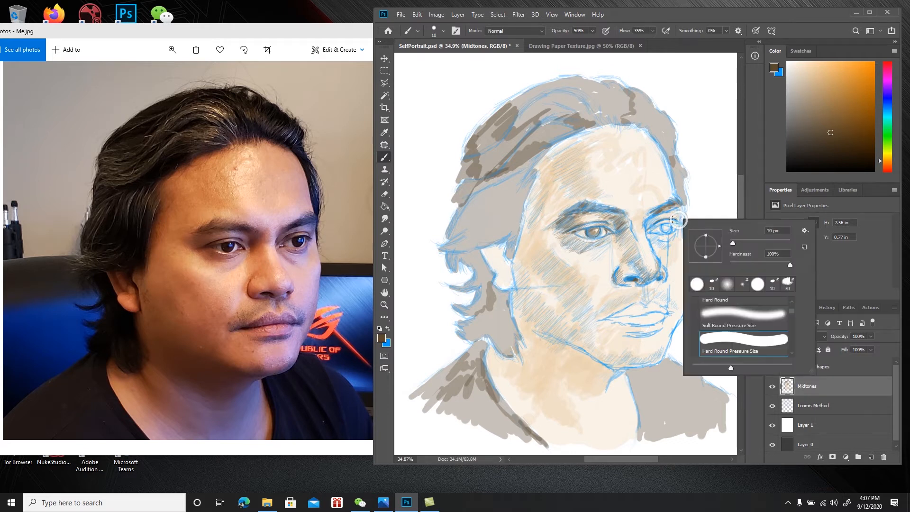
left_click(658, 222)
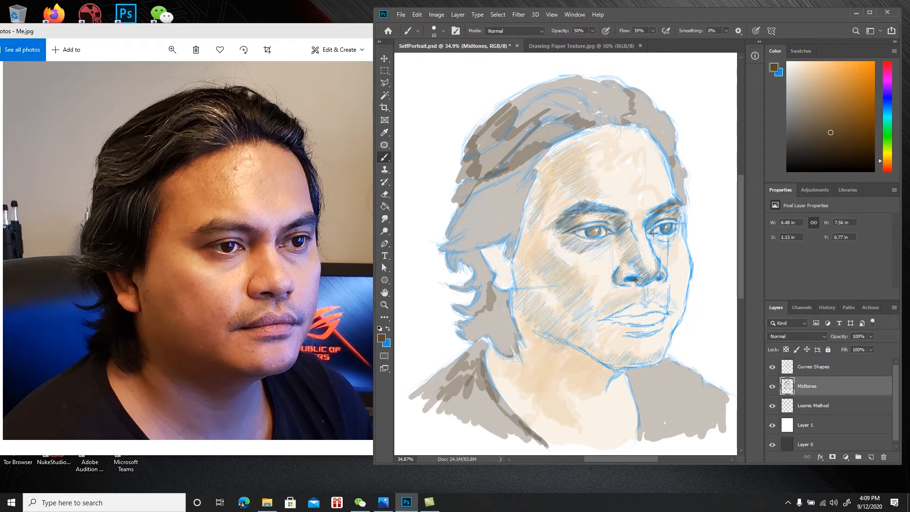
Shade the moustache and darken the lip lines and the shadow beneath the lower lip in dark brown, and save the document
right_click(653, 234)
key("Escape")
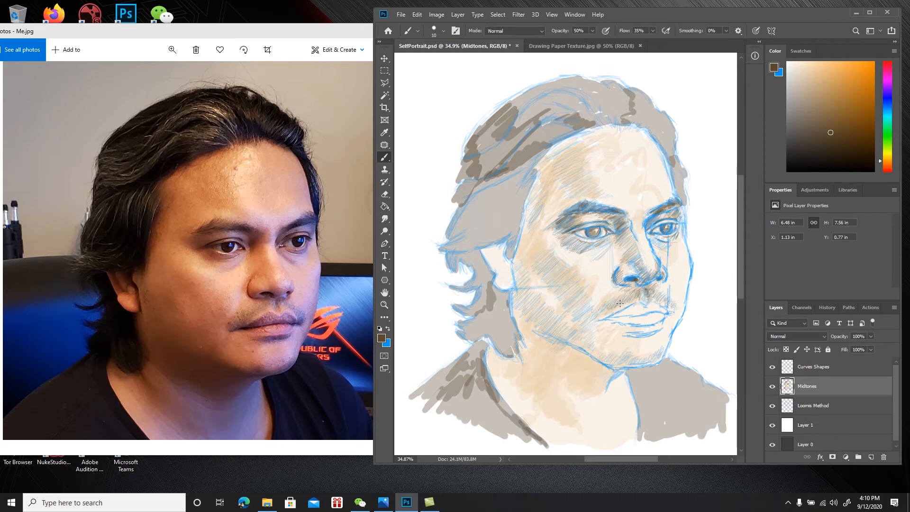
key("ctrl+s")
left_click_drag(609, 317, 606, 319)
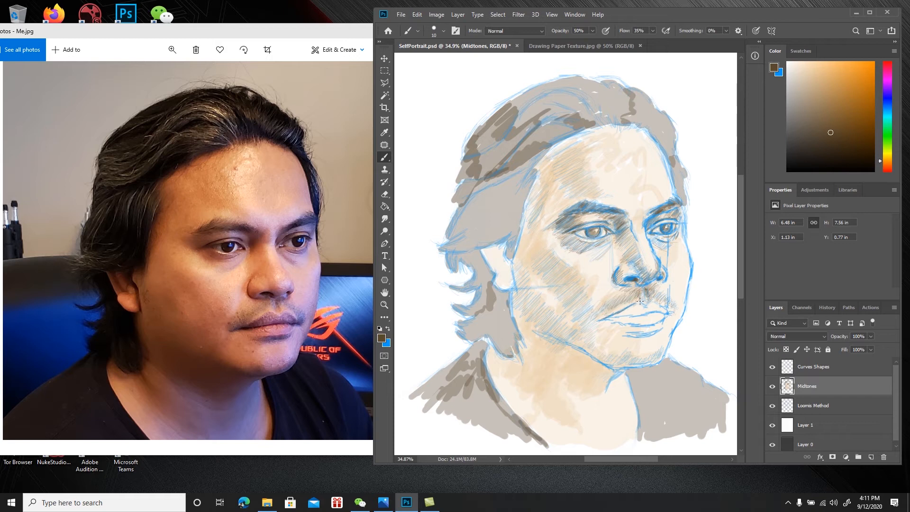
left_click_drag(637, 301, 641, 301)
left_click_drag(638, 302, 636, 300)
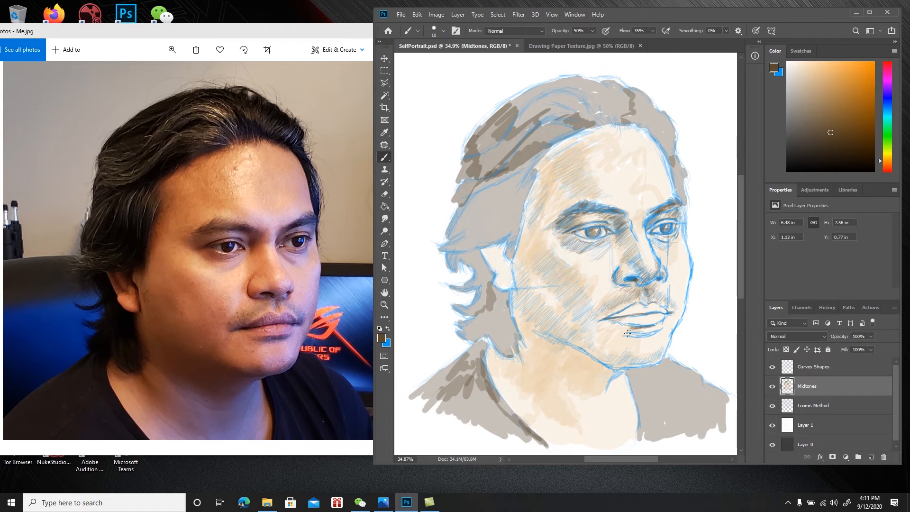
mouse_move(623, 333)
left_mouse_down()
mouse_move(651, 326)
mouse_move(663, 331)
left_mouse_up()
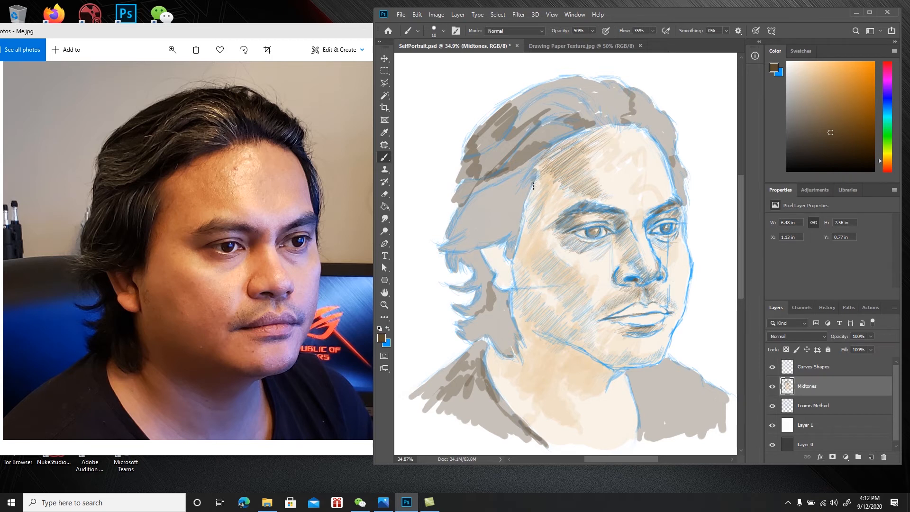
Hatch the near side of the forehead, temple, cheek and jaw in dark brown, saving the document along the way
mouse_move(533, 188)
left_mouse_down()
mouse_move(546, 178)
mouse_move(548, 191)
left_mouse_up()
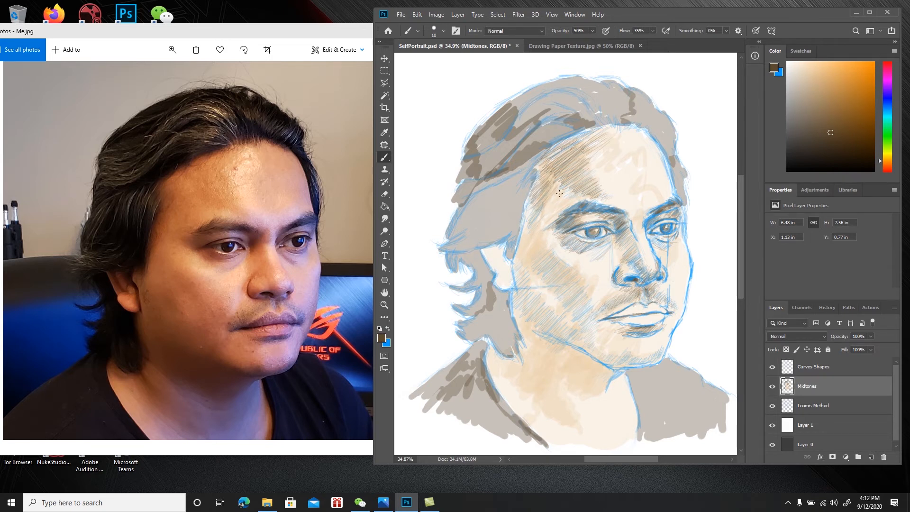
mouse_move(533, 222)
left_mouse_down()
mouse_move(553, 201)
mouse_move(539, 216)
mouse_move(562, 198)
mouse_move(546, 215)
mouse_move(565, 206)
mouse_move(557, 202)
mouse_move(568, 171)
mouse_move(523, 216)
mouse_move(528, 196)
mouse_move(521, 226)
left_mouse_up()
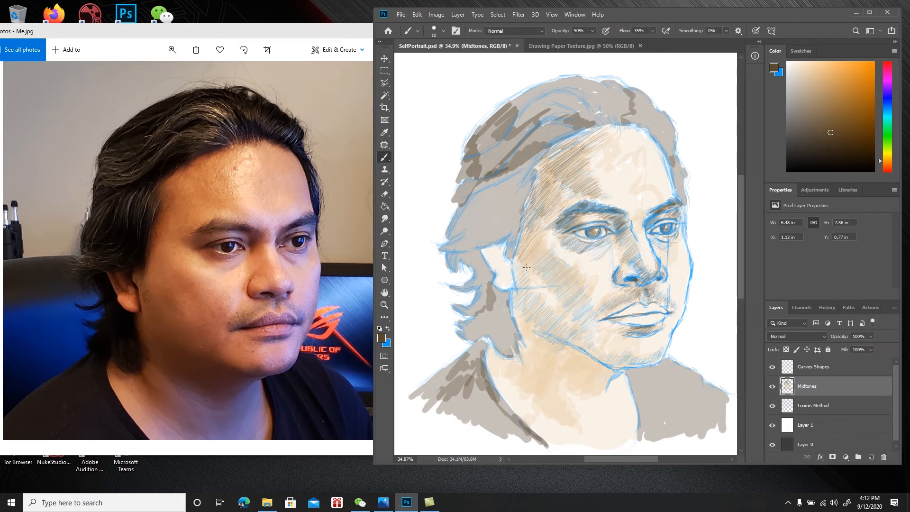
left_click_drag(530, 237, 518, 249)
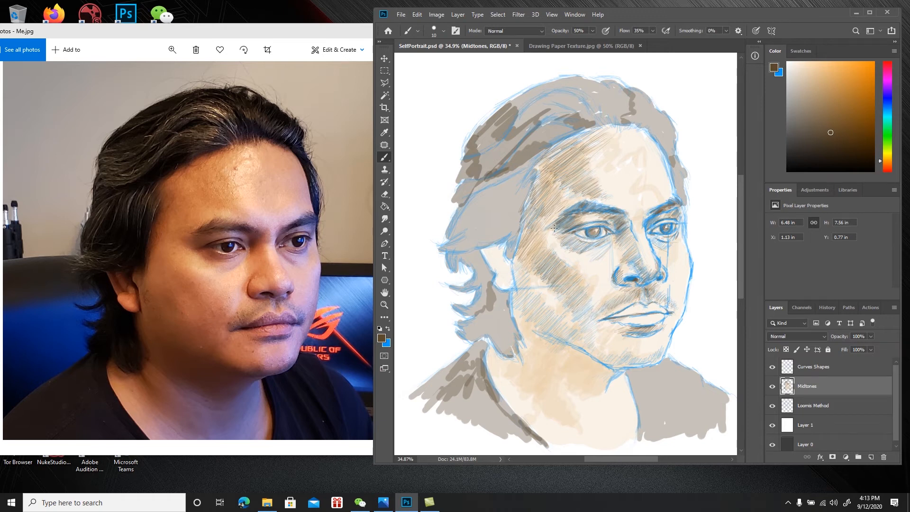
key("ctrl+s")
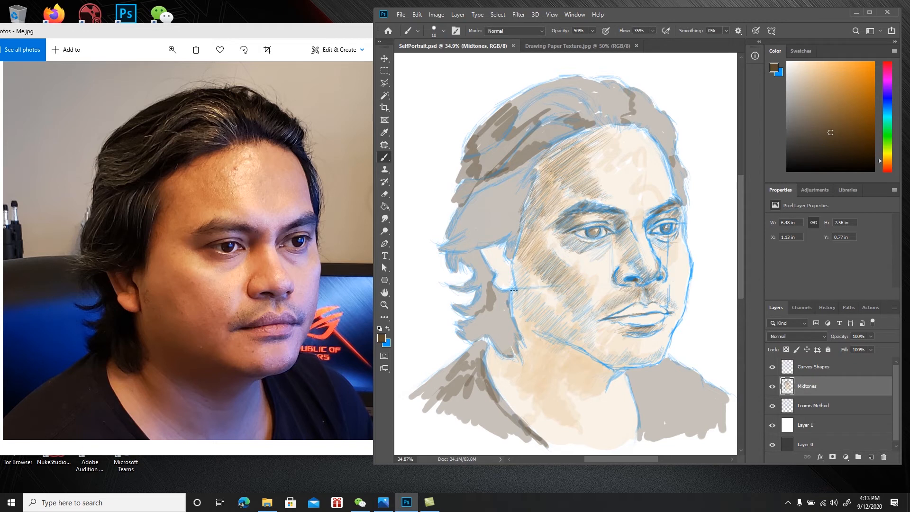
left_click_drag(516, 268, 504, 274)
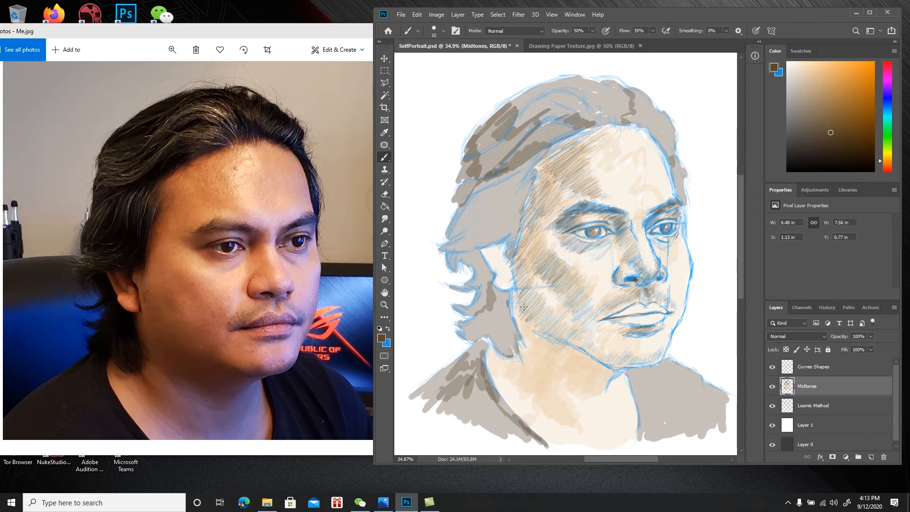
mouse_move(544, 301)
left_mouse_down()
mouse_move(528, 324)
mouse_move(551, 323)
left_mouse_up()
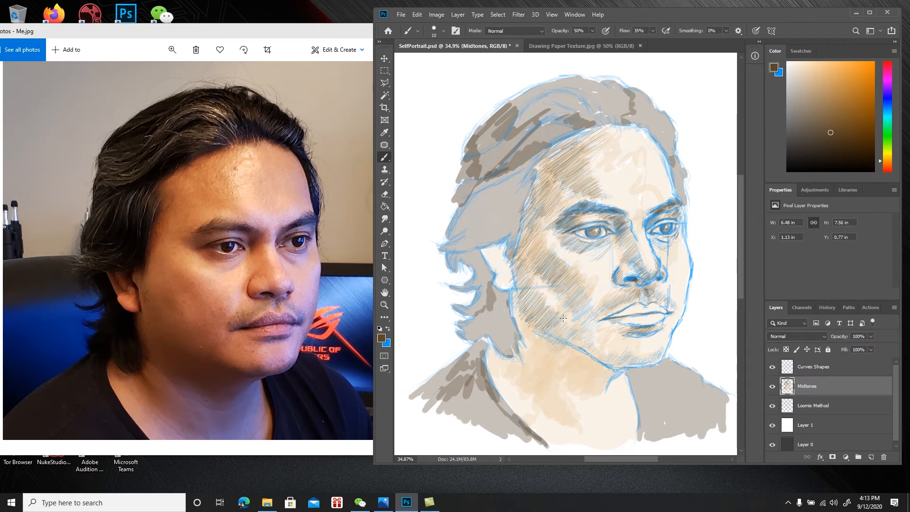
Sample the dark brown from the shirt collar, adjust it to a warmer brown, and shade the inside of the ear
left_click(548, 351, "alt")
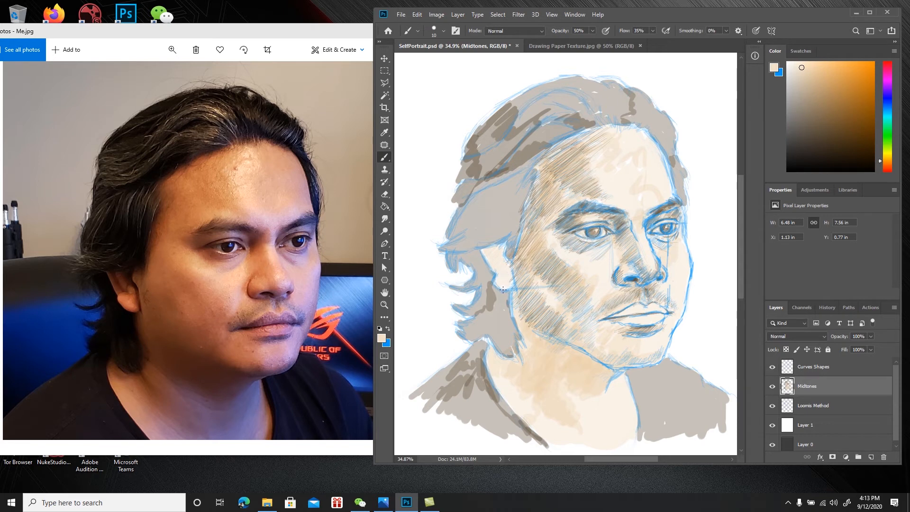
key("i")
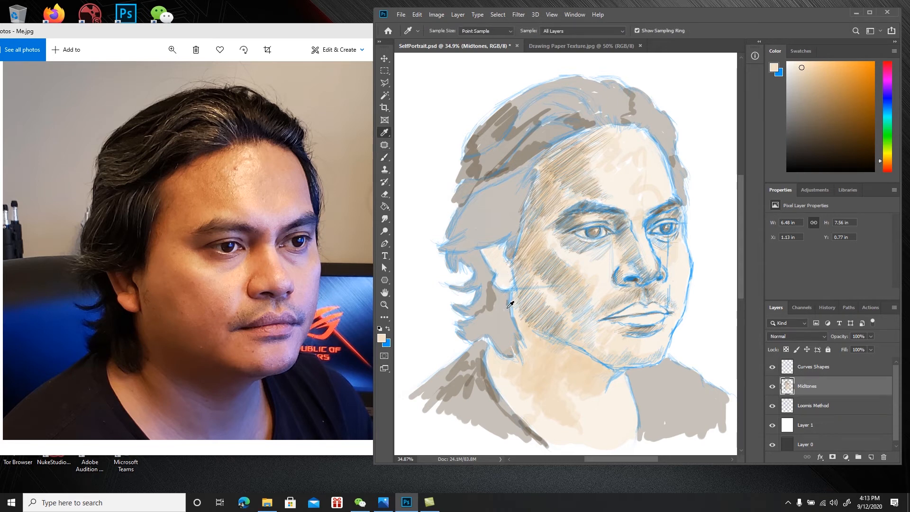
left_click(494, 387)
key("b")
left_click_drag(816, 130, 831, 129)
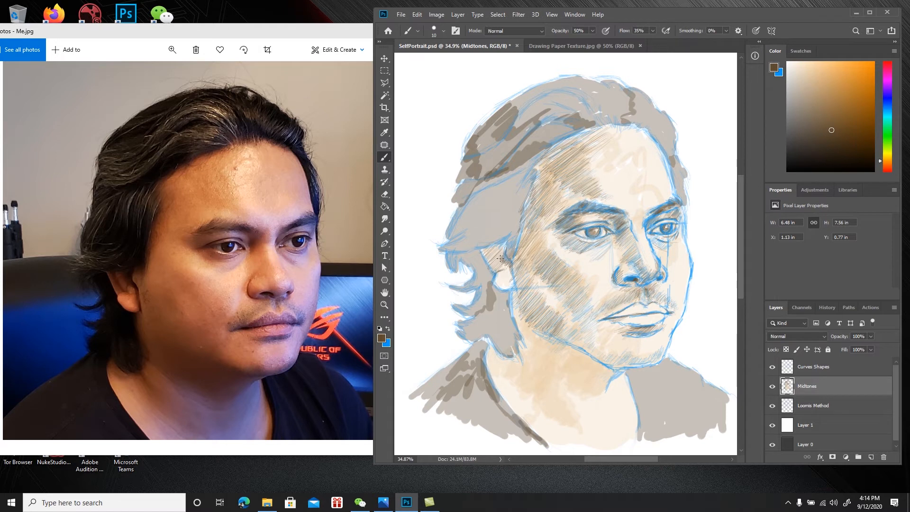
left_click_drag(498, 255, 495, 249)
left_click_drag(484, 249, 493, 262)
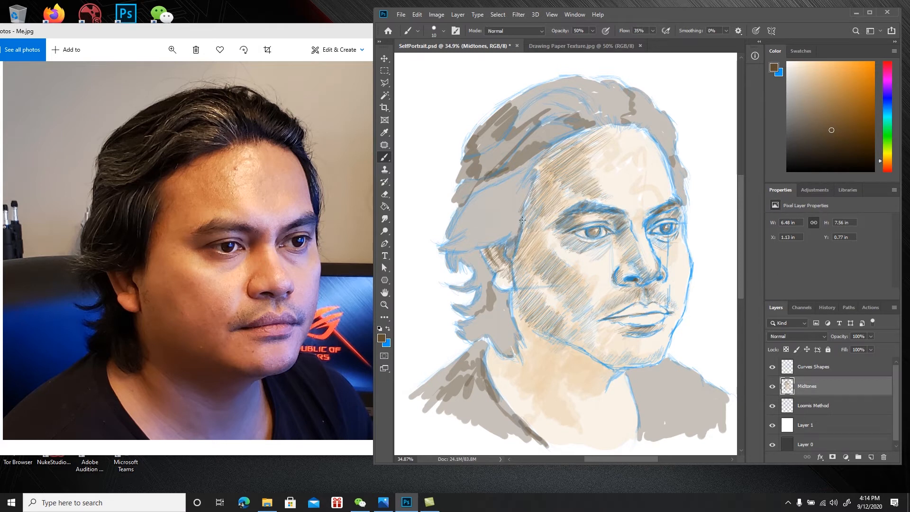
Paint short brown hair strokes along the near temple and across the top of the forehead, and save the document
mouse_move(524, 206)
left_mouse_down()
mouse_move(519, 220)
mouse_move(528, 203)
mouse_move(523, 211)
left_mouse_up()
left_click_drag(537, 175, 530, 188)
left_click_drag(535, 172, 525, 181)
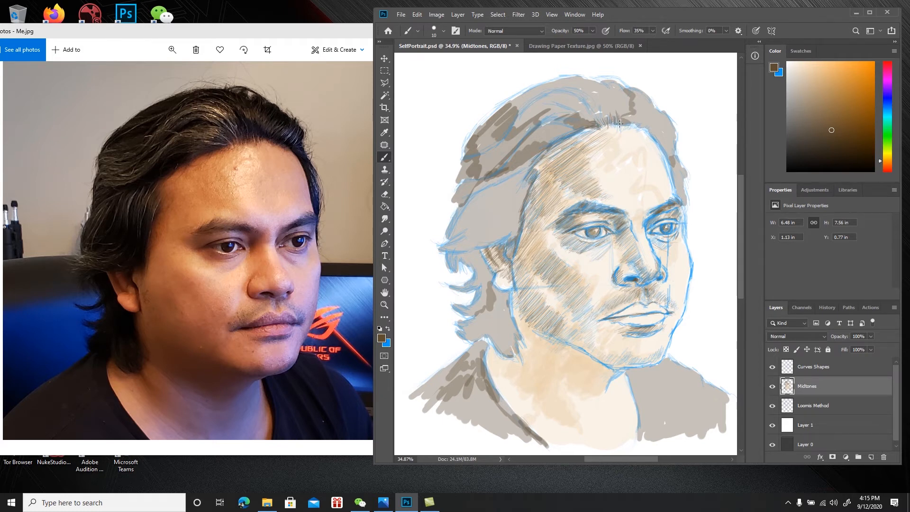
mouse_move(628, 125)
left_mouse_down()
mouse_move(637, 117)
mouse_move(658, 128)
left_mouse_up()
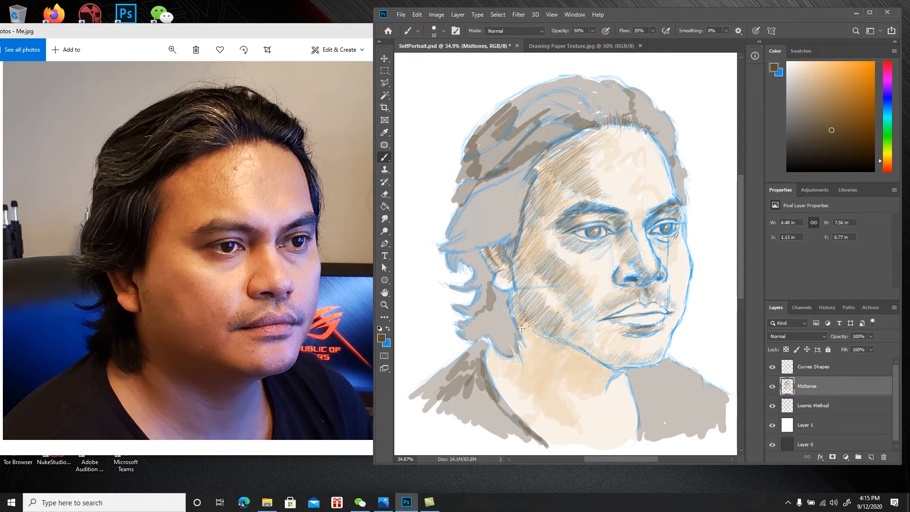
key("ctrl+s")
Hatch brown shadow under the jaw and down the near side of the neck, and save the document
mouse_move(531, 316)
left_mouse_down()
mouse_move(520, 347)
mouse_move(530, 337)
mouse_move(518, 354)
mouse_move(544, 334)
mouse_move(529, 364)
mouse_move(550, 342)
mouse_move(533, 369)
mouse_move(561, 340)
mouse_move(540, 373)
mouse_move(569, 344)
mouse_move(544, 376)
mouse_move(573, 363)
mouse_move(570, 351)
mouse_move(547, 344)
mouse_move(549, 369)
mouse_move(573, 352)
mouse_move(572, 364)
mouse_move(574, 349)
mouse_move(558, 377)
mouse_move(575, 363)
left_mouse_up()
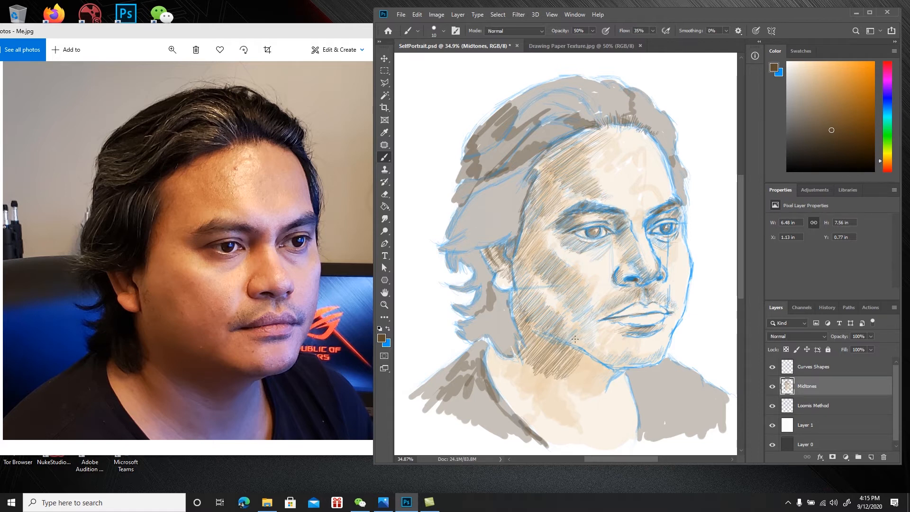
mouse_move(573, 353)
left_mouse_down()
mouse_move(563, 385)
mouse_move(592, 362)
mouse_move(578, 386)
mouse_move(598, 366)
mouse_move(579, 389)
mouse_move(608, 364)
mouse_move(584, 388)
mouse_move(608, 368)
mouse_move(595, 394)
mouse_move(592, 348)
left_mouse_up()
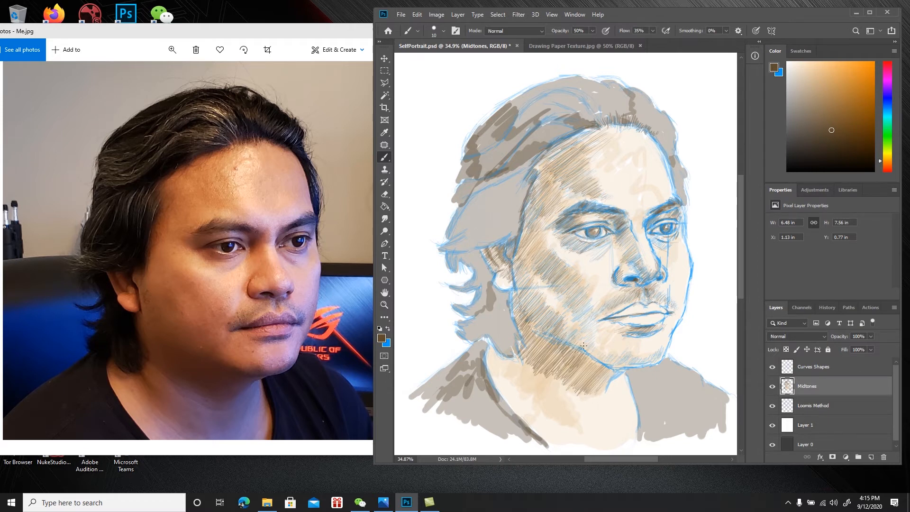
mouse_move(565, 343)
left_mouse_down()
mouse_move(545, 341)
mouse_move(564, 332)
mouse_move(583, 349)
left_mouse_up()
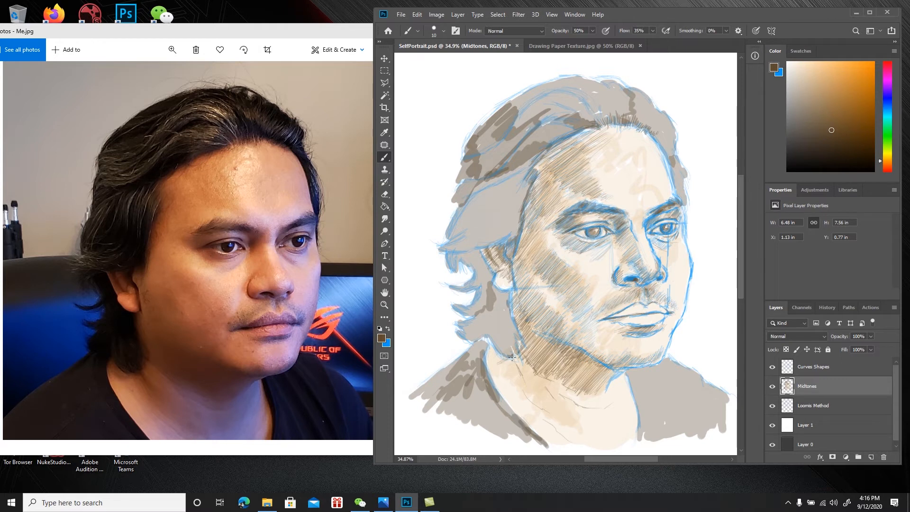
mouse_move(520, 364)
left_mouse_down()
mouse_move(537, 370)
mouse_move(544, 376)
mouse_move(527, 394)
mouse_move(551, 384)
mouse_move(532, 403)
mouse_move(555, 384)
mouse_move(533, 408)
mouse_move(554, 396)
mouse_move(548, 410)
mouse_move(566, 402)
mouse_move(554, 420)
mouse_move(573, 426)
left_mouse_up()
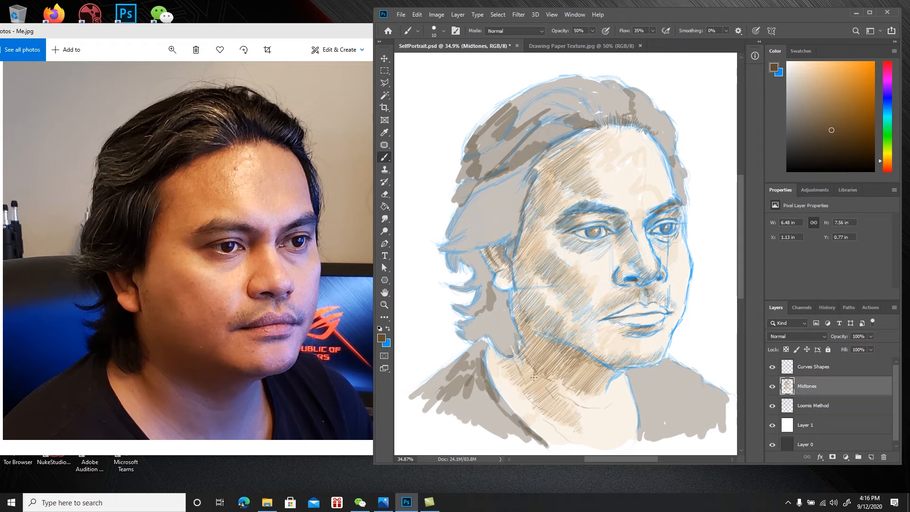
mouse_move(521, 356)
left_mouse_down()
mouse_move(502, 368)
mouse_move(508, 379)
mouse_move(530, 371)
mouse_move(544, 383)
left_mouse_up()
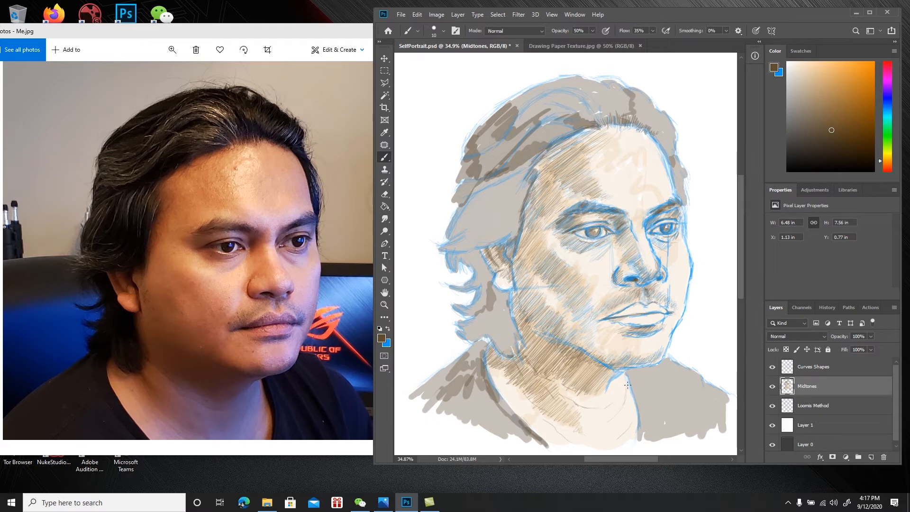
key("ctrl+s")
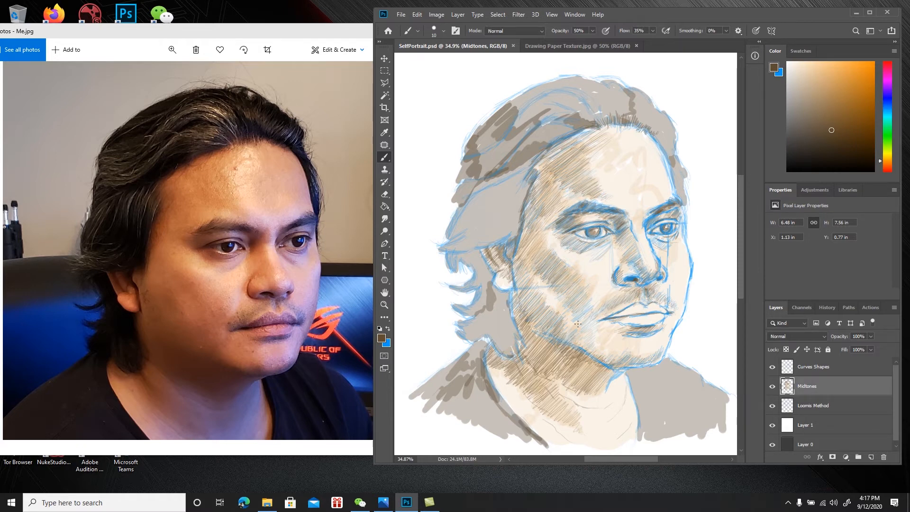
Choose a light orange brush color, hatch it over the forehead, brow and temple, and save the document
left_click(848, 103)
left_click(840, 71)
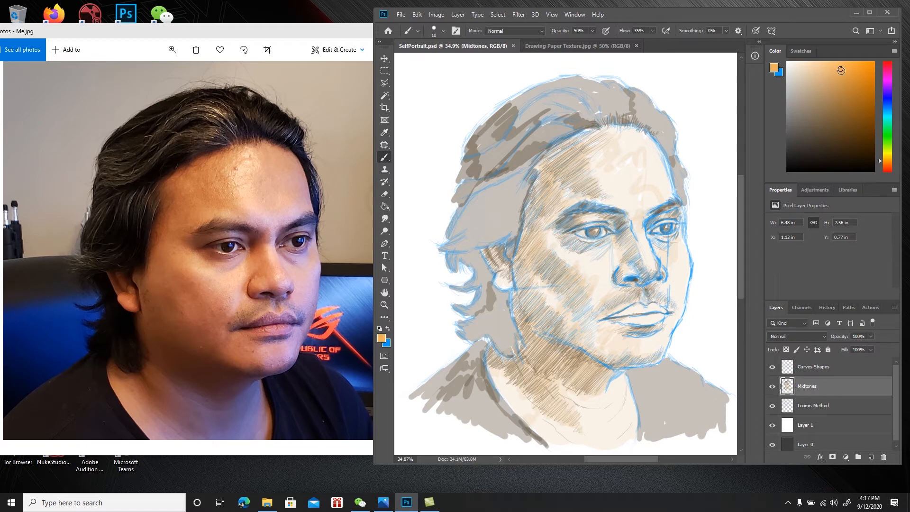
left_click(847, 64)
left_click(598, 193)
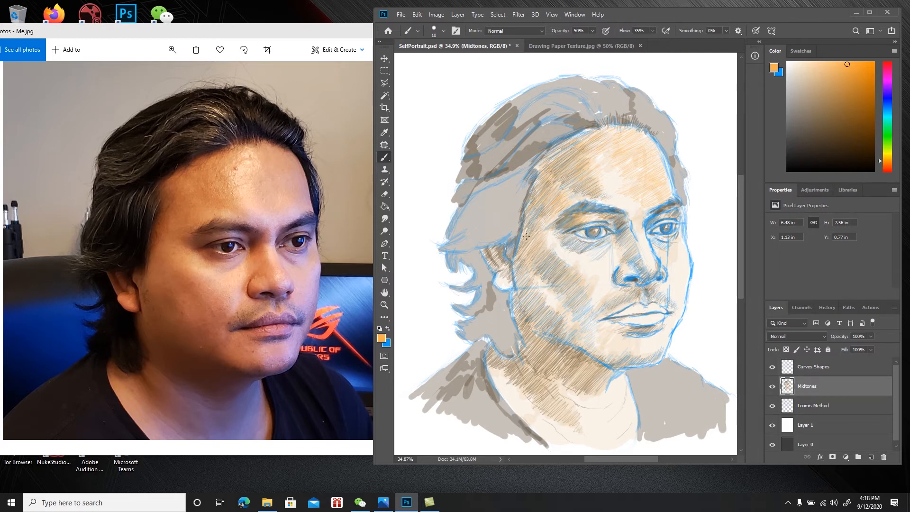
key("ctrl+s")
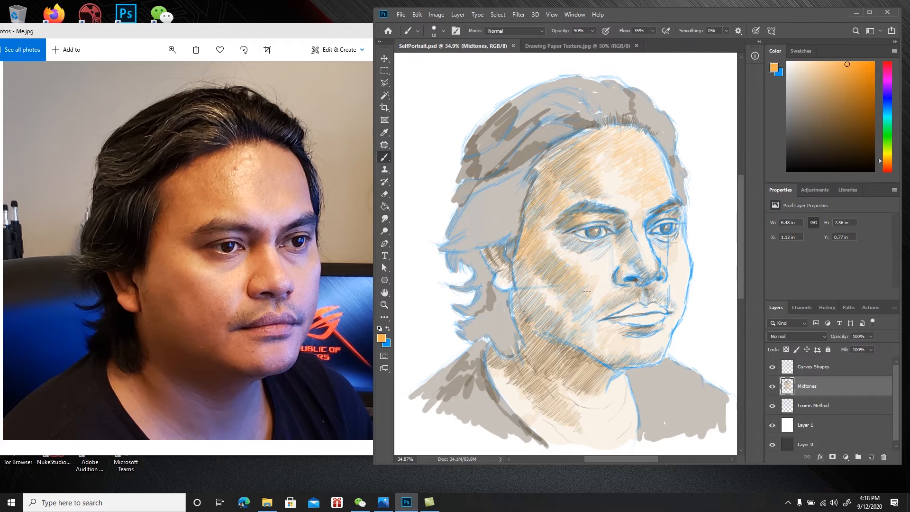
Hatch light orange over the cheek, nose, eye areas and lips, and save the document
left_click_drag(580, 305, 572, 317)
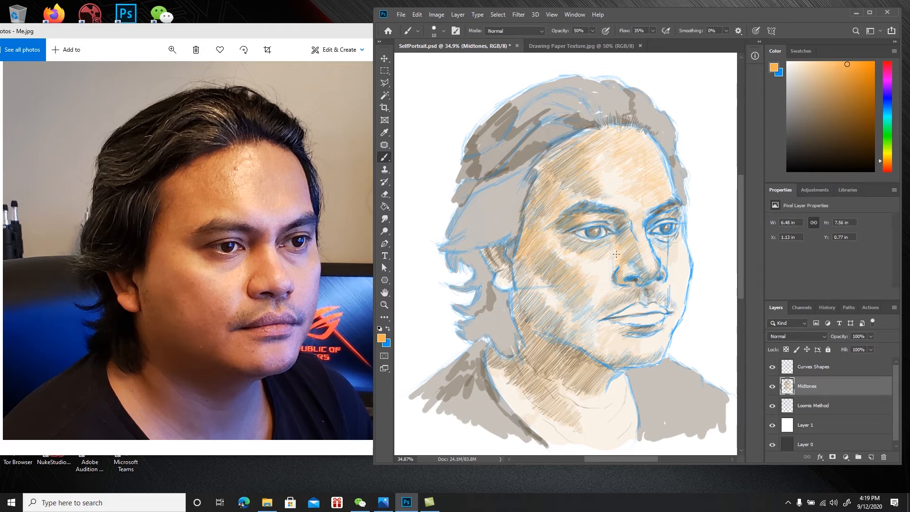
key("ctrl+s")
left_click_drag(650, 226, 671, 218)
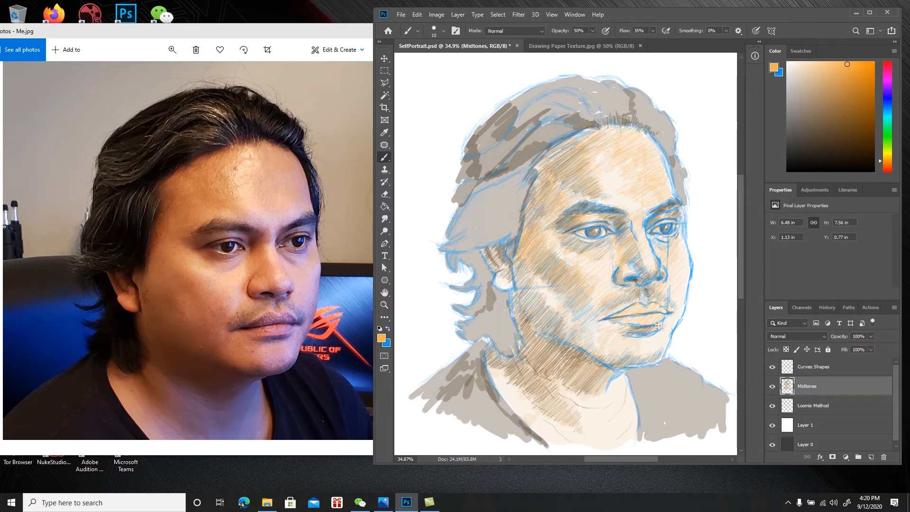
key("ctrl+s")
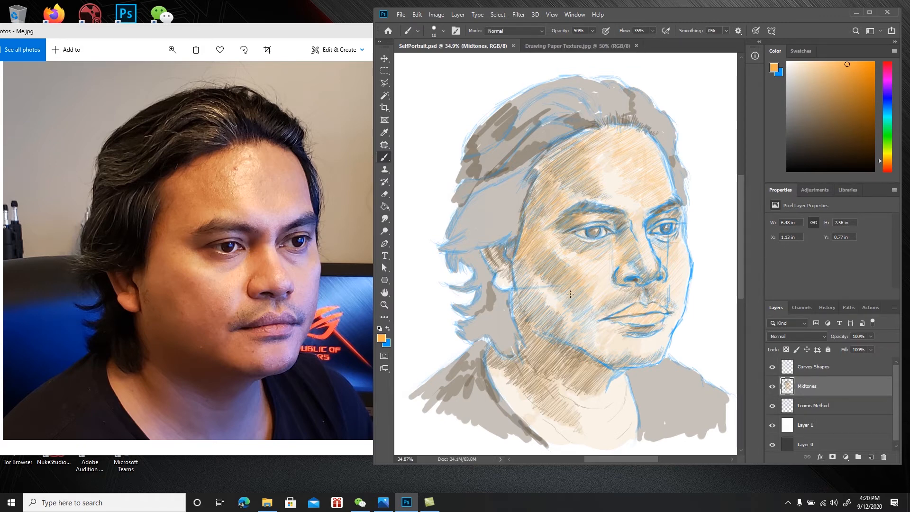
Hatch light orange over the ear, chin, far side of the face and neck, and save the document
left_click_drag(495, 252, 506, 263)
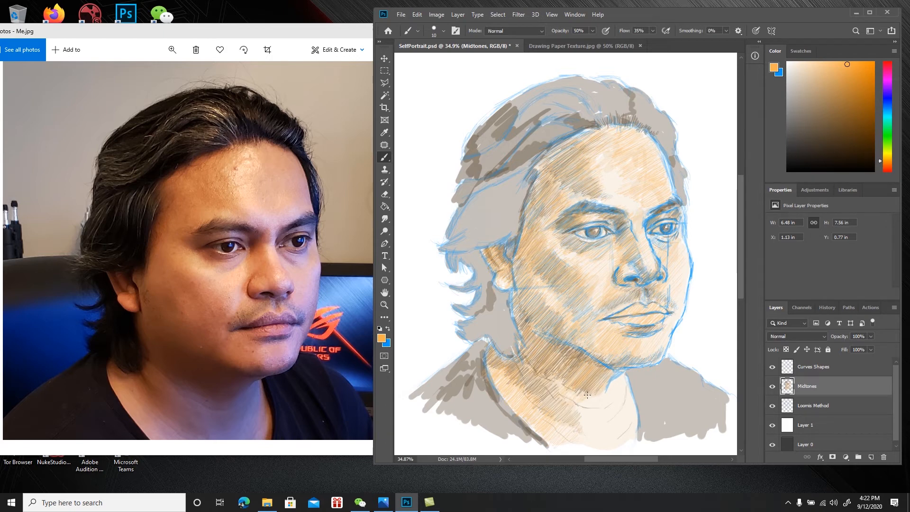
key("ctrl+s")
left_click_drag(557, 366, 543, 376)
left_click(788, 502)
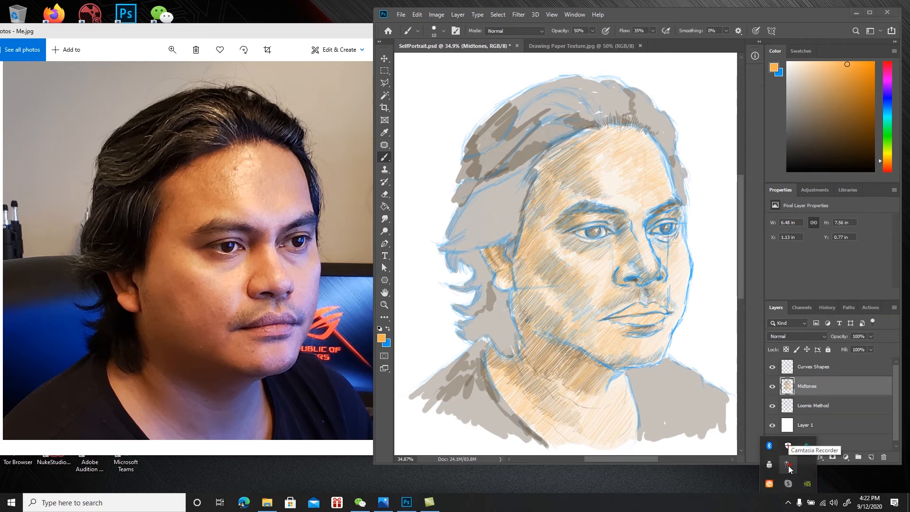
left_click(788, 465)
left_click(872, 465)
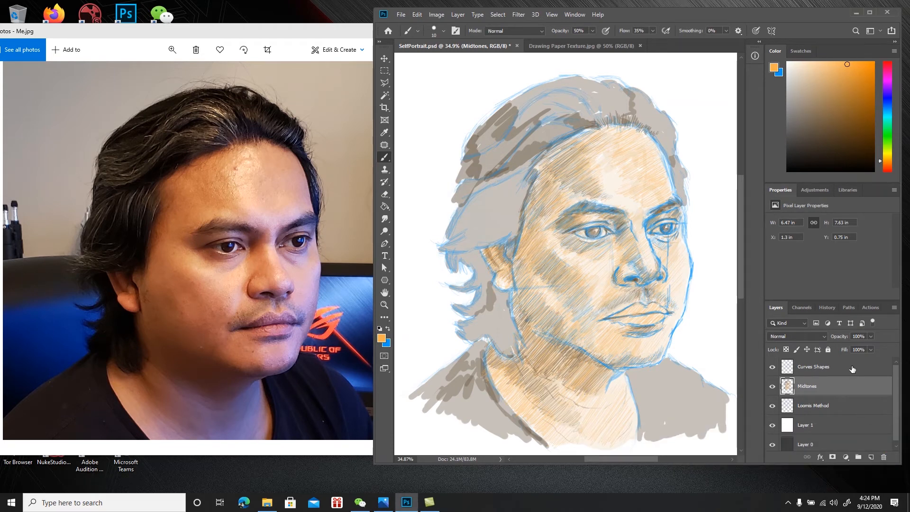
Add a new layer above the Curves Shapes layer and name it Swatches
left_click(853, 370)
left_click(871, 457)
double_click(804, 368)
type("Swatches")
key("Return")
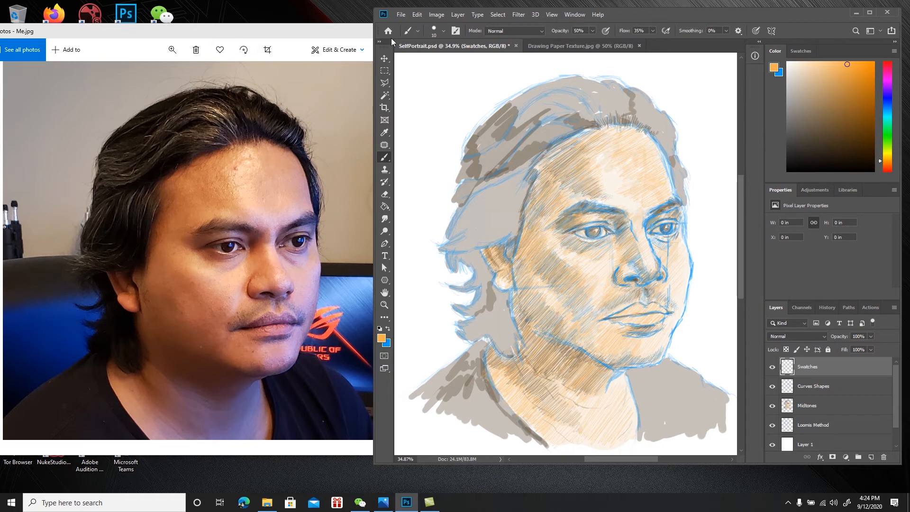
Create a 0.28 in square swatch beside the near shoulder, filled with the pale highlight color sampled from the forehead between the brows
left_click(386, 75)
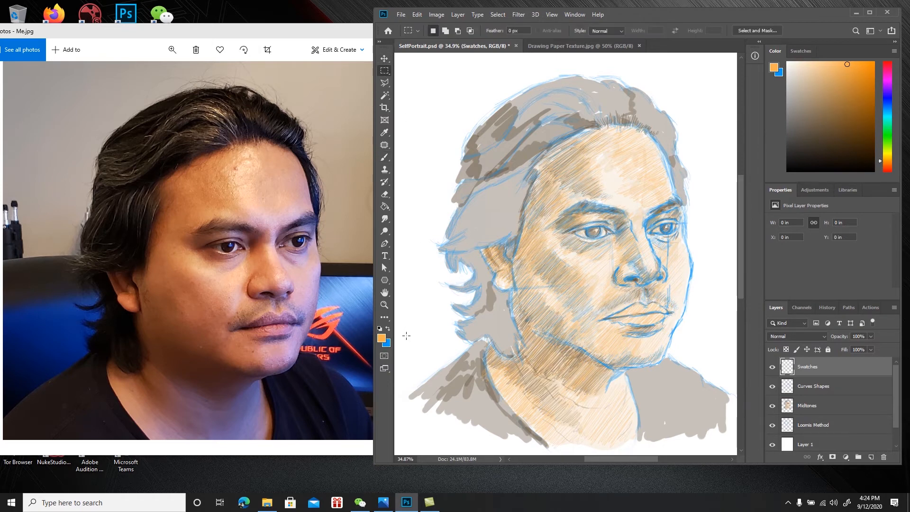
left_click_drag(405, 341, 421, 355)
key("i")
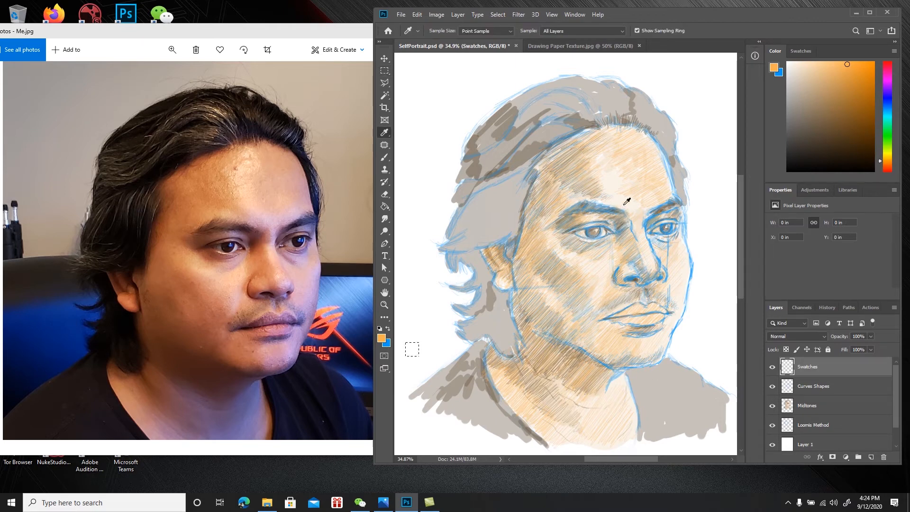
left_click(624, 193)
key("g")
left_click(413, 351)
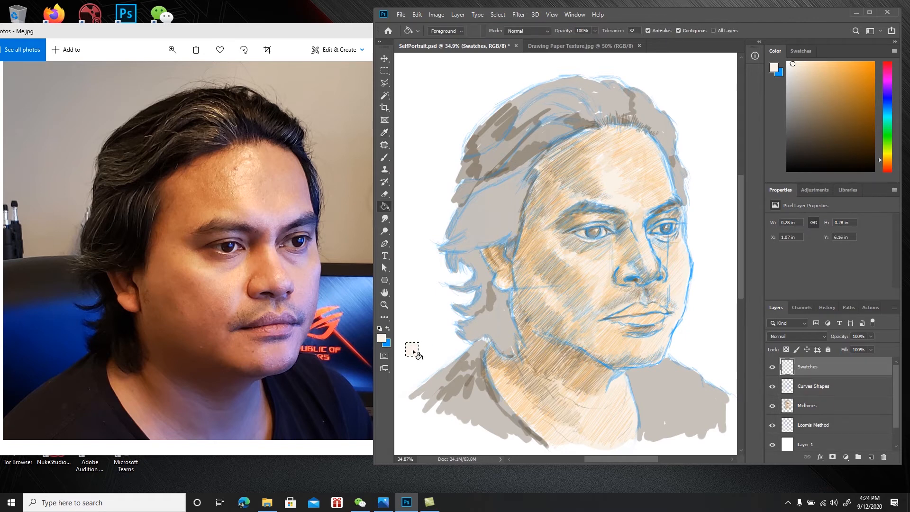
Create a square swatch directly above the pale one, filled with the gray-brown sampled from the shirt's collar edge beside the neck
key("m")
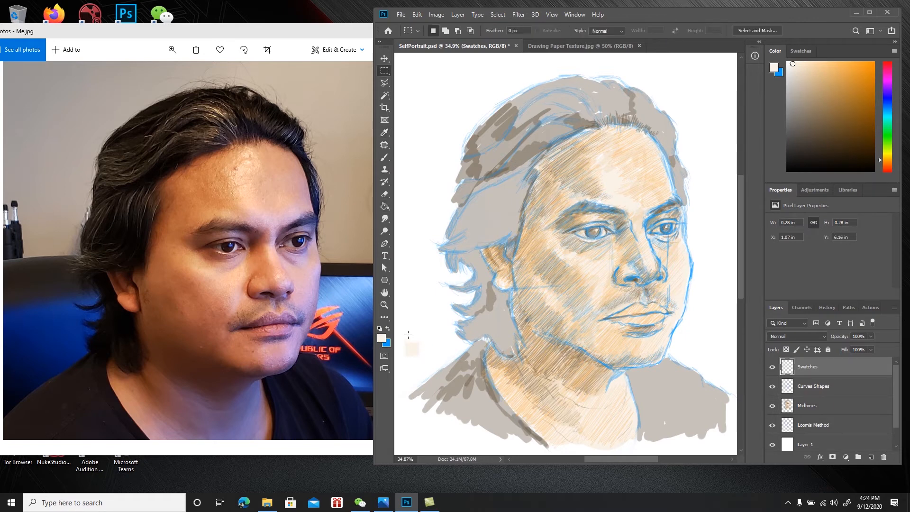
left_click_drag(406, 326, 423, 339)
key("i")
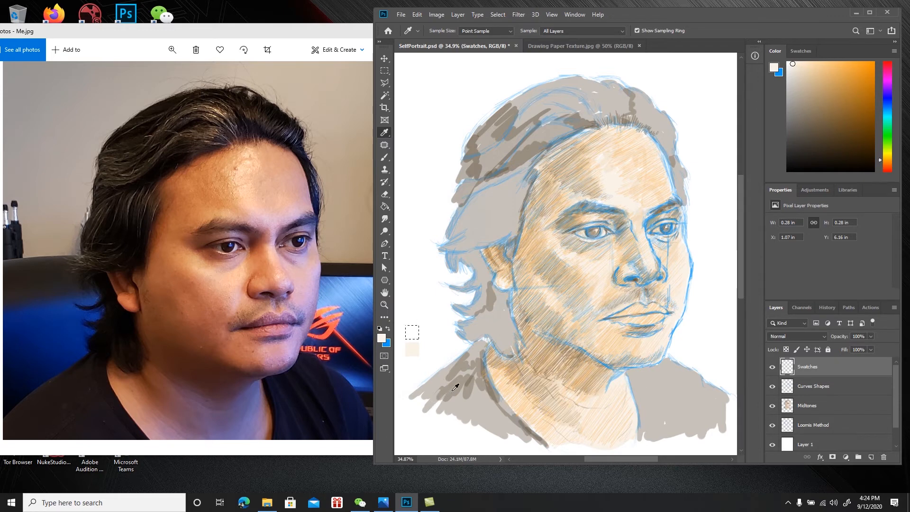
left_click(492, 389)
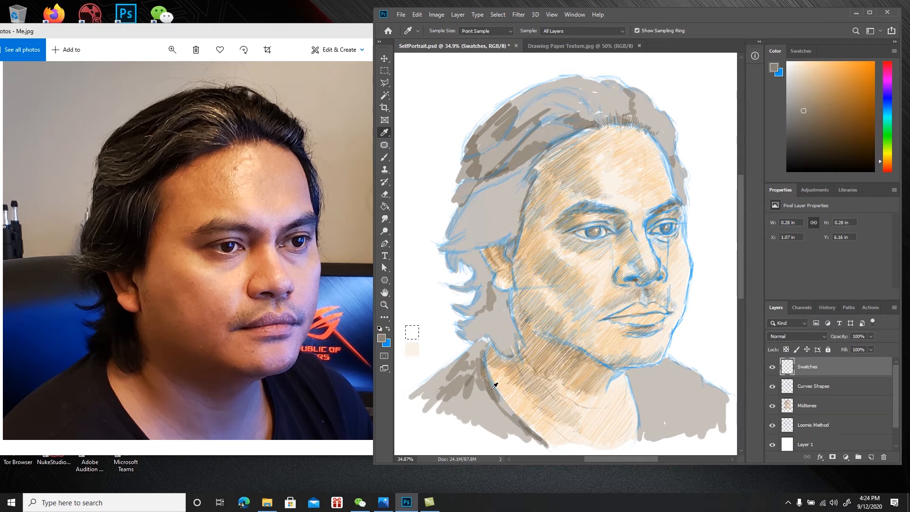
key("g")
left_click(416, 337)
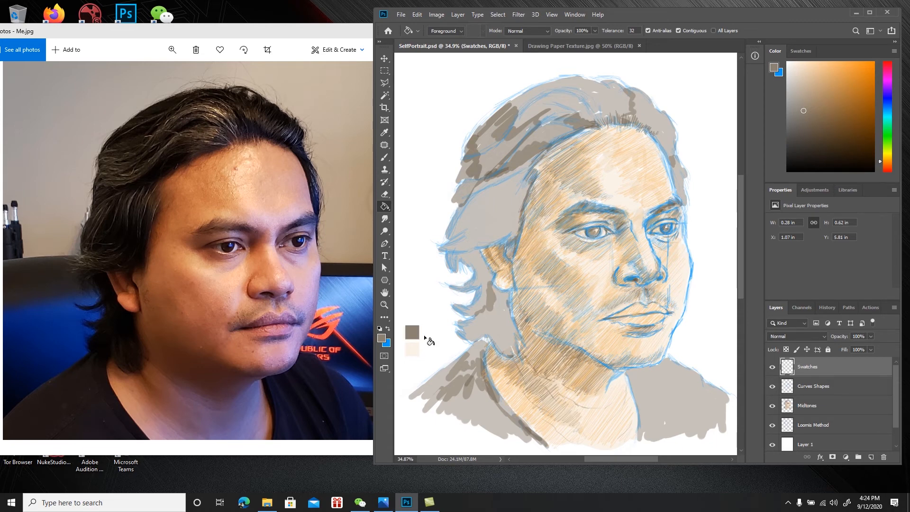
Create a square swatch above the gray-brown one, filled with a more saturated light orange based on the sampled forehead color, and deselect
key("m")
left_click_drag(407, 309, 421, 324)
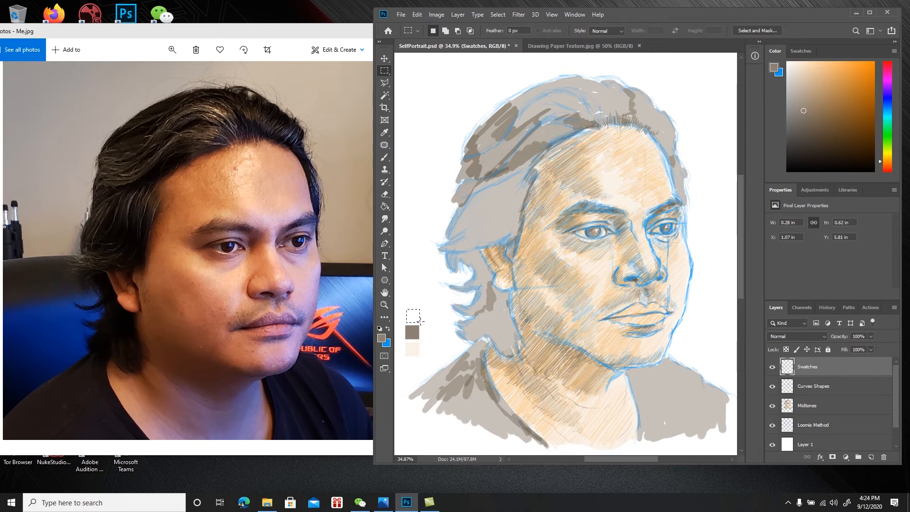
key("i")
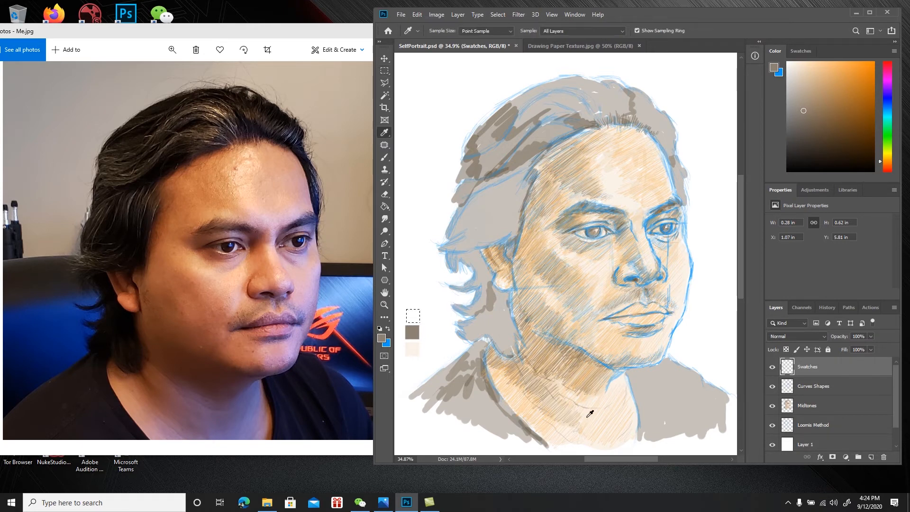
left_click(592, 162)
left_click_drag(813, 66, 821, 63)
key("g")
left_click(412, 315)
key("ctrl+d")
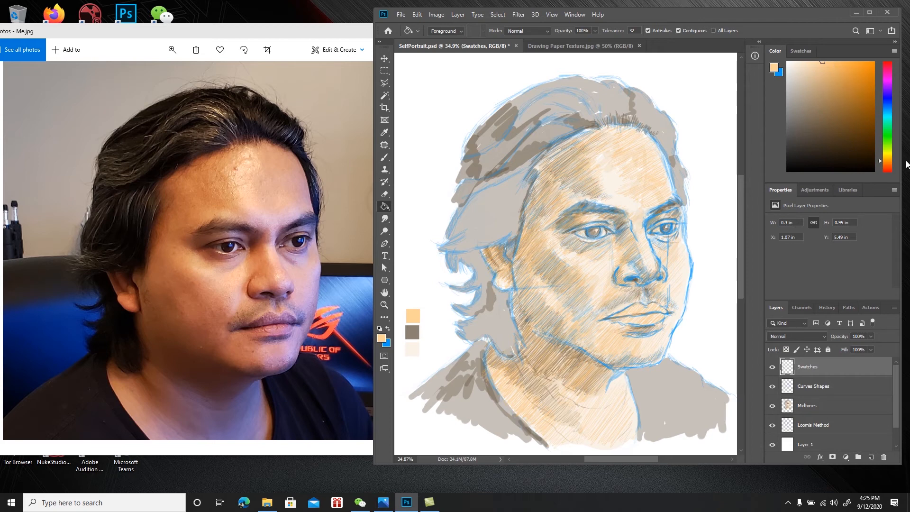
Shift the foreground color to a redder, darker orange and fill a new square swatch above the light orange one with it
left_click_drag(880, 161, 880, 165)
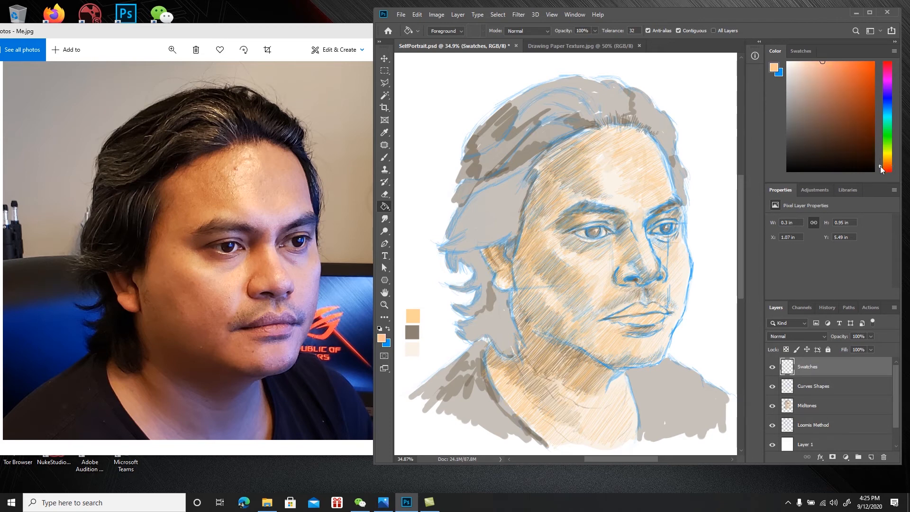
left_click(844, 73)
left_click_drag(843, 73, 848, 79)
key("m")
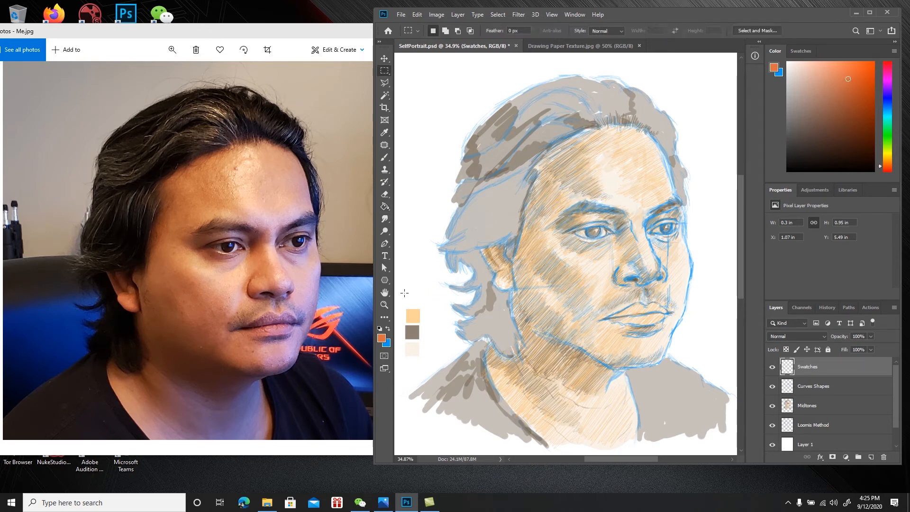
left_click_drag(405, 292, 422, 306)
key("g")
left_click(418, 303)
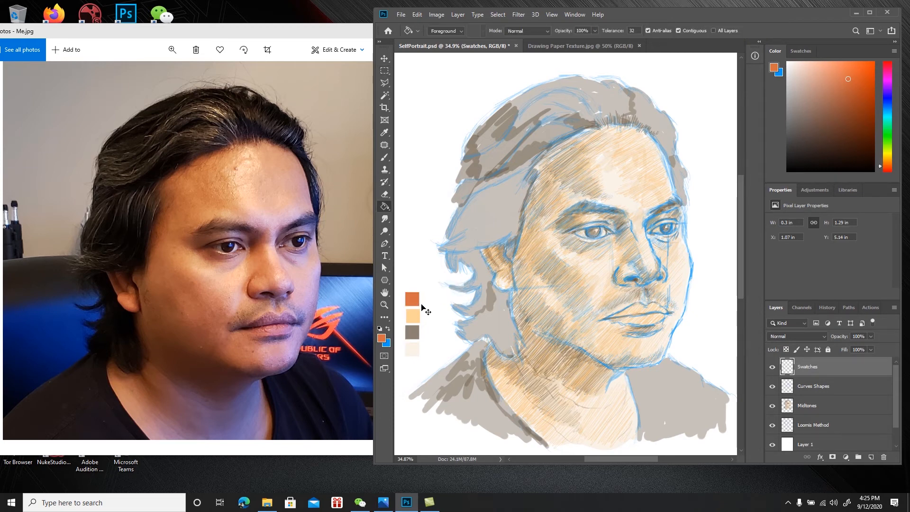
Add a new layer directly above the Midtones layer and name it DarkTones, ready for brush work
key("b")
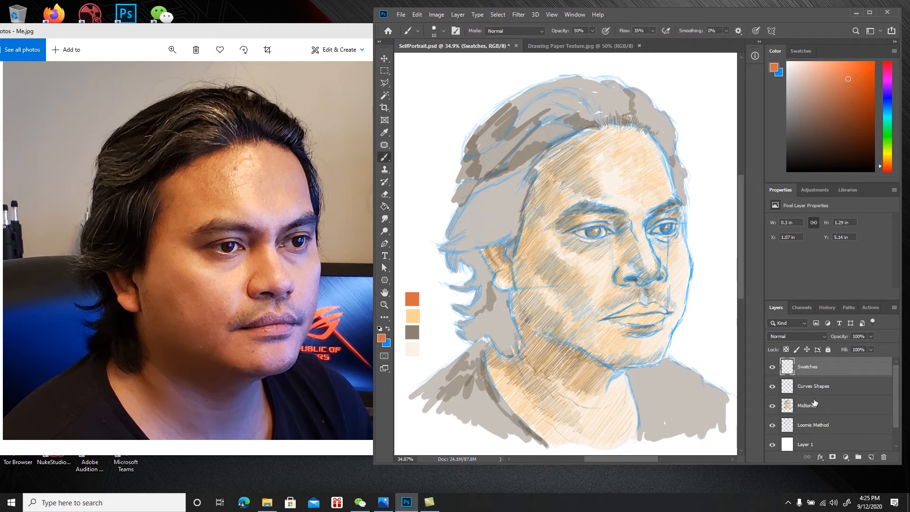
left_click(825, 406)
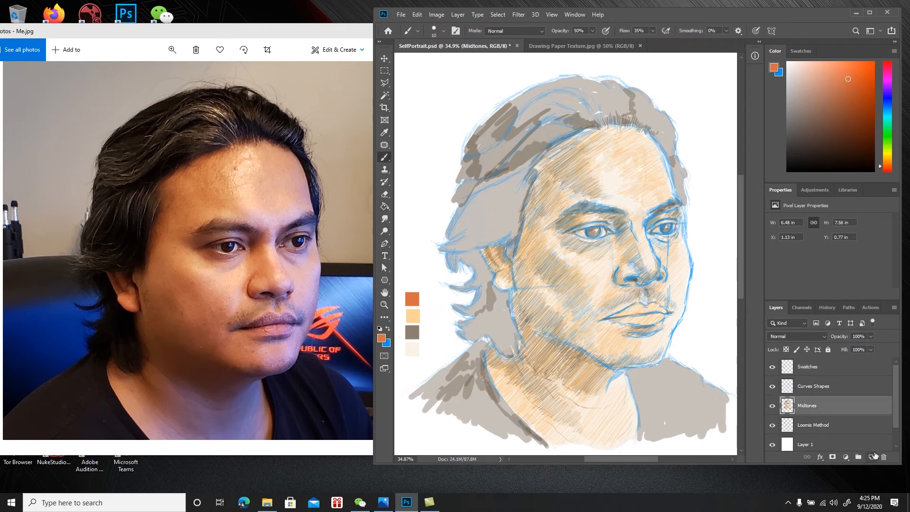
left_click(872, 457)
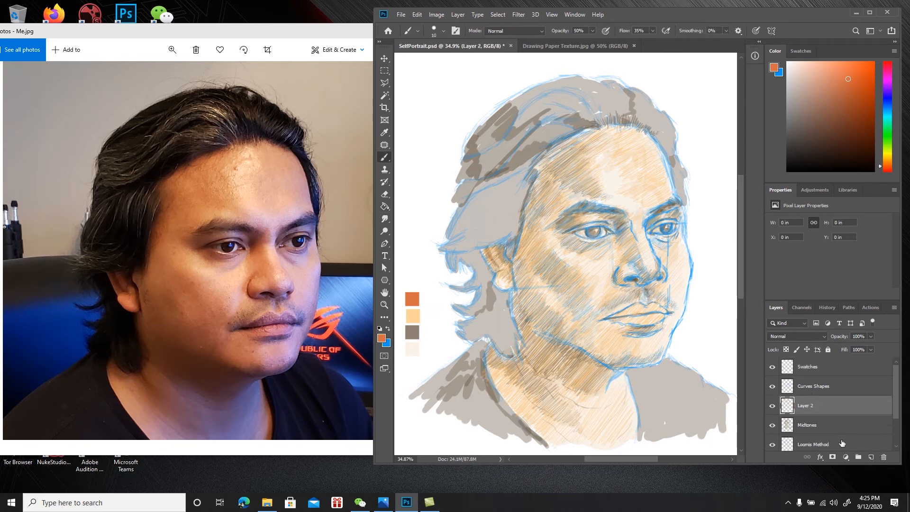
double_click(807, 405)
type("DarkTones")
key("Return")
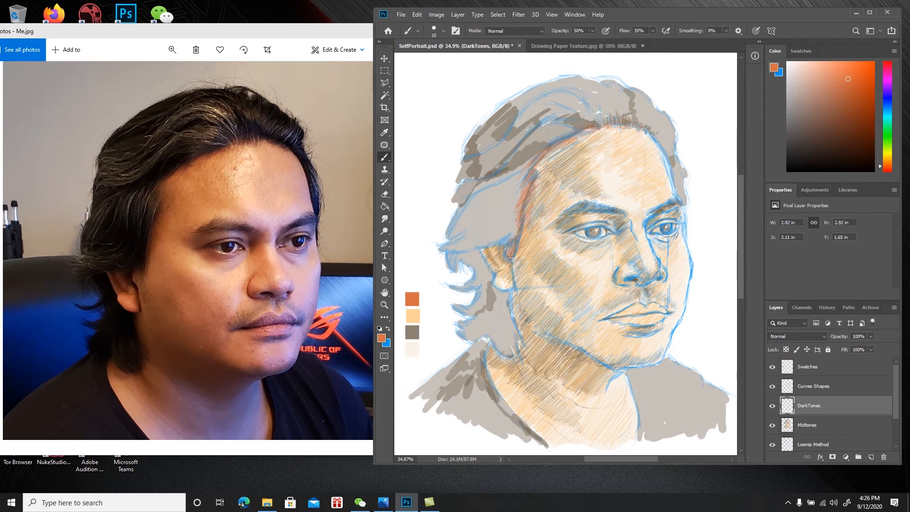
Hatch dark orange over the ear and along the forehead's hairline to the far temple, and save the document
mouse_move(510, 252)
left_mouse_down()
mouse_move(483, 250)
mouse_move(486, 257)
left_mouse_up()
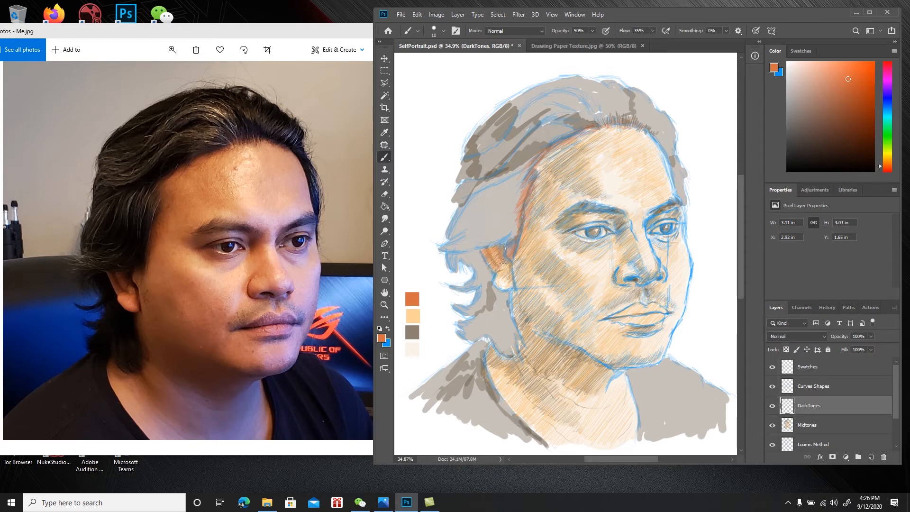
left_click_drag(508, 268, 498, 271)
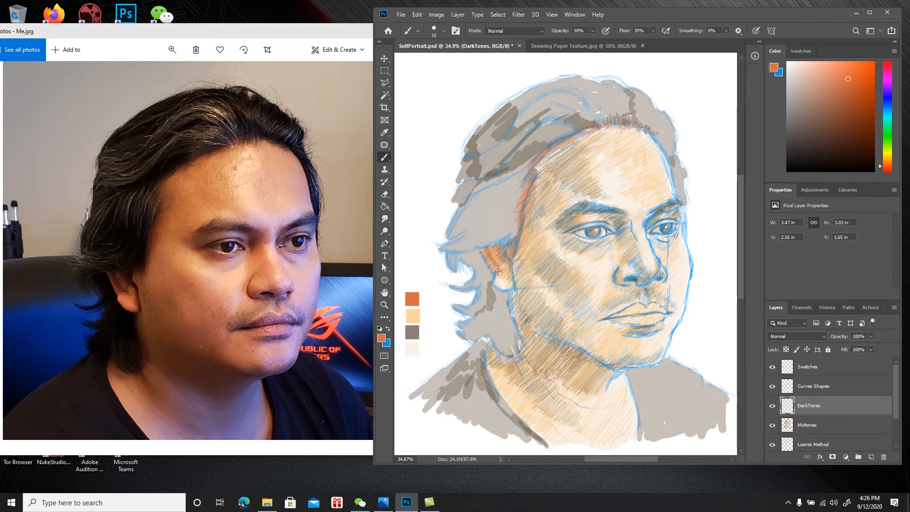
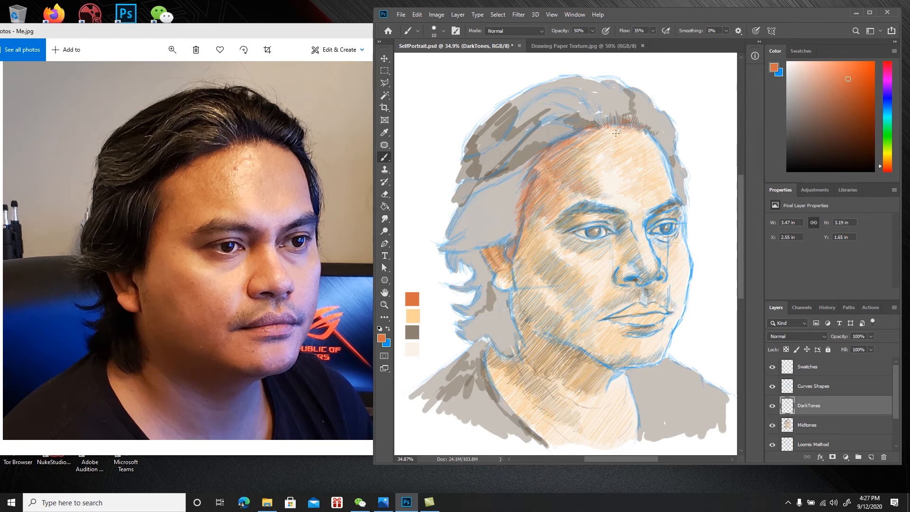
mouse_move(640, 130)
left_mouse_down()
mouse_move(626, 143)
mouse_move(649, 131)
mouse_move(633, 146)
mouse_move(651, 138)
mouse_move(640, 147)
mouse_move(655, 145)
mouse_move(644, 155)
mouse_move(654, 173)
left_mouse_up()
left_click_drag(664, 194, 676, 191)
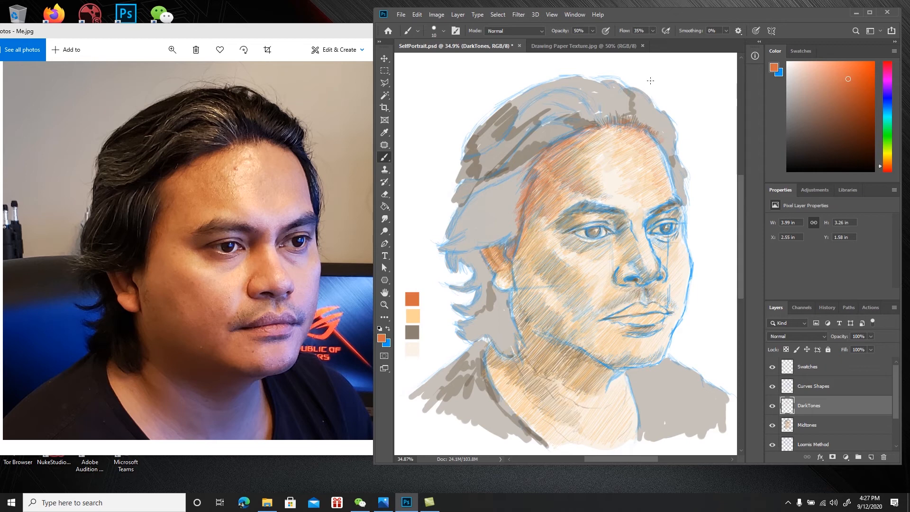
key("ctrl+s")
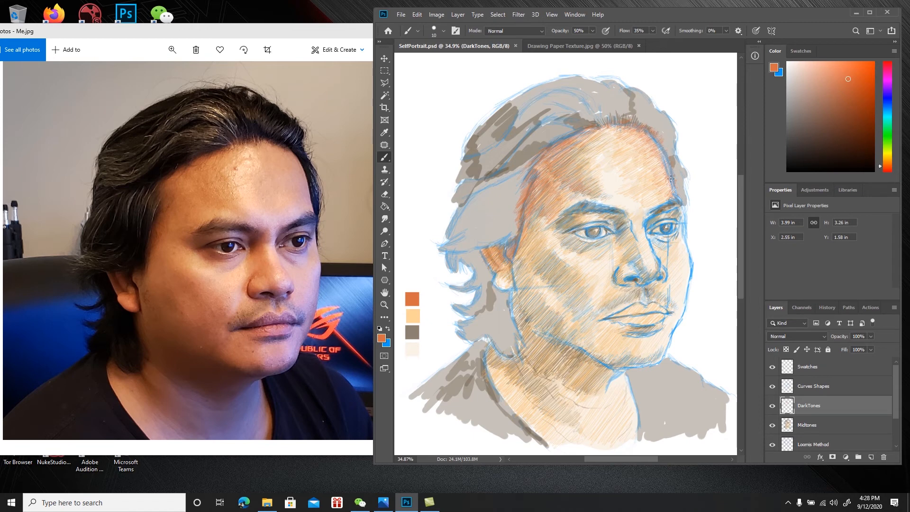
Hatch more dark orange along the far temple and across the forehead, and save the document
left_click_drag(664, 150, 675, 186)
key("ctrl+s")
mouse_move(630, 147)
left_mouse_down()
mouse_move(640, 135)
mouse_move(648, 141)
mouse_move(643, 160)
left_mouse_up()
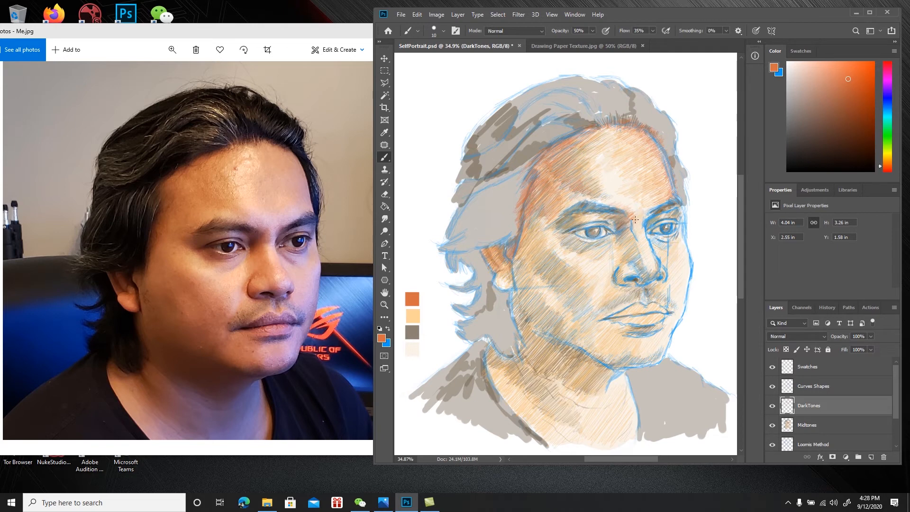
key("e")
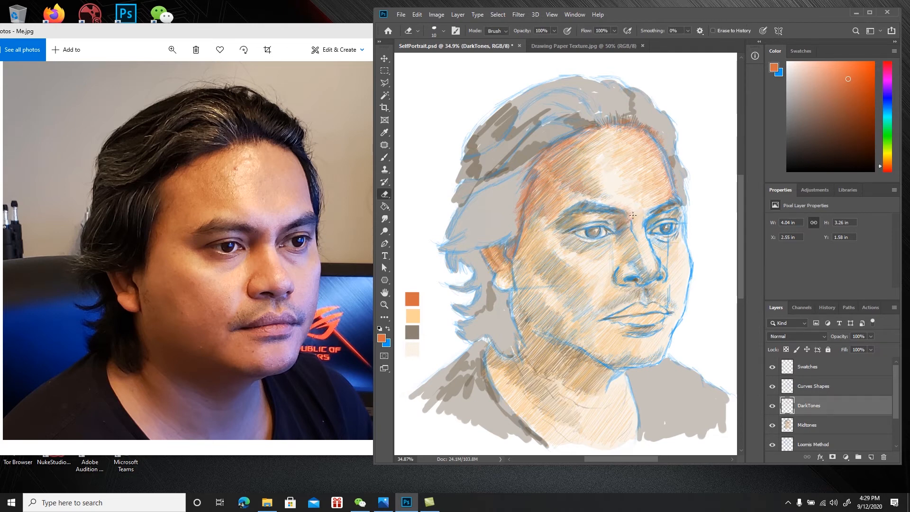
key("b")
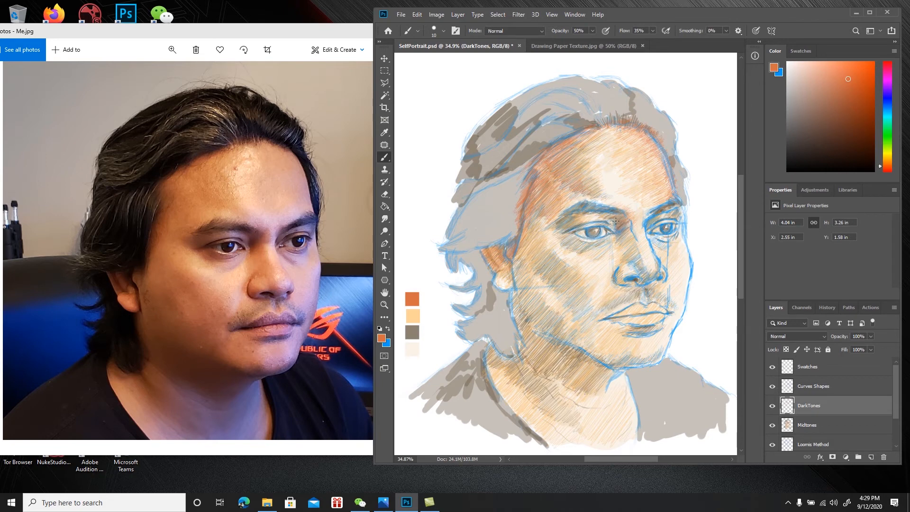
key("ctrl+s")
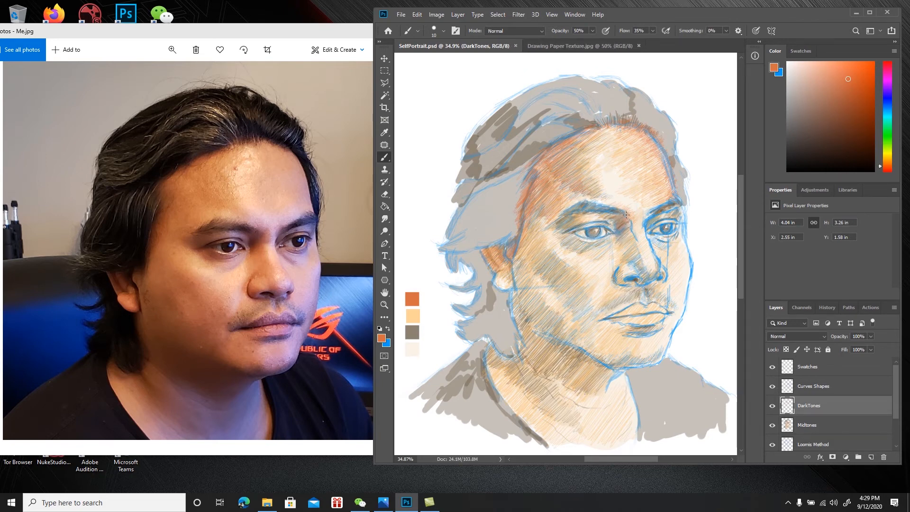
Hatch dark orange over both eyebrows and eyes, moving the DarkTones layer above the Curves Shapes layer, and save the document
left_click_drag(622, 214, 615, 216)
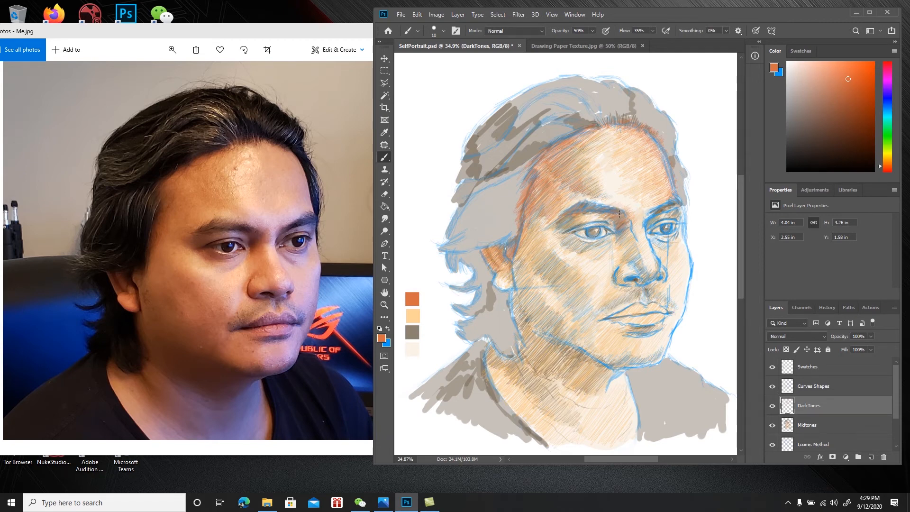
left_click_drag(810, 409, 814, 381)
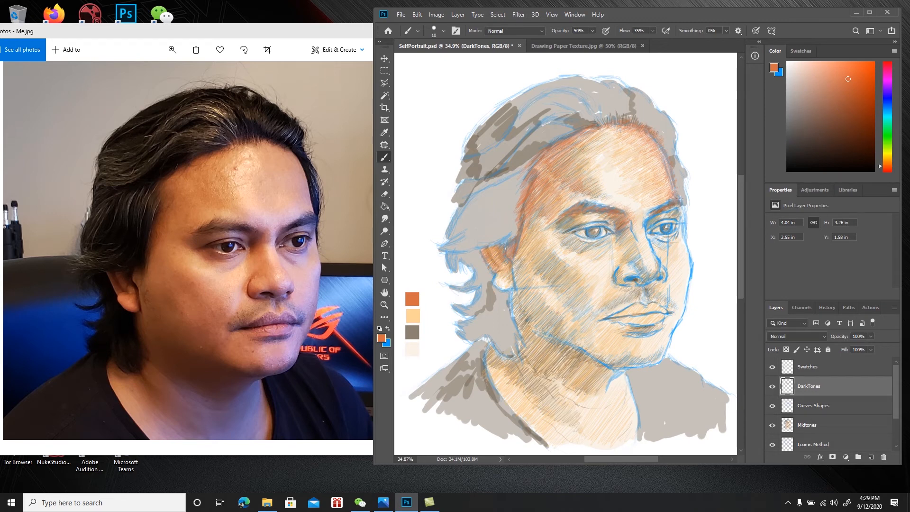
left_click_drag(680, 205, 683, 206)
key("ctrl+s")
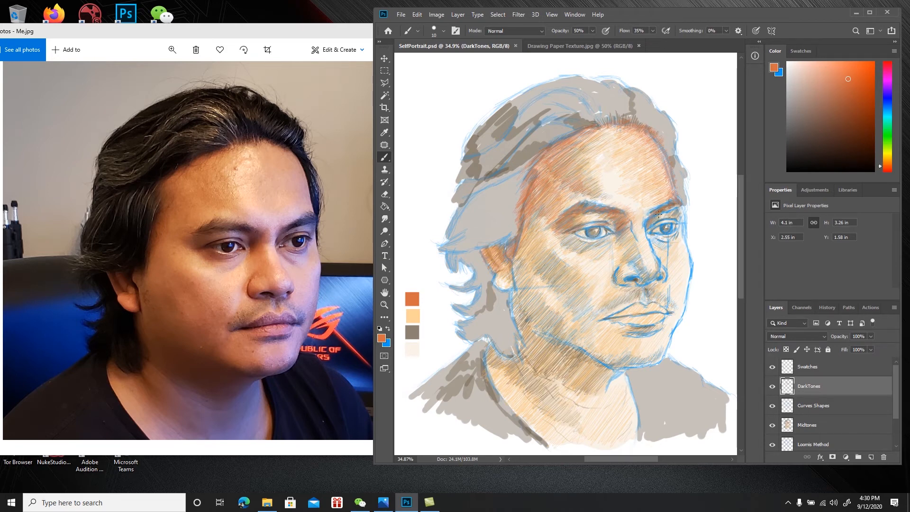
left_click_drag(660, 214, 677, 207)
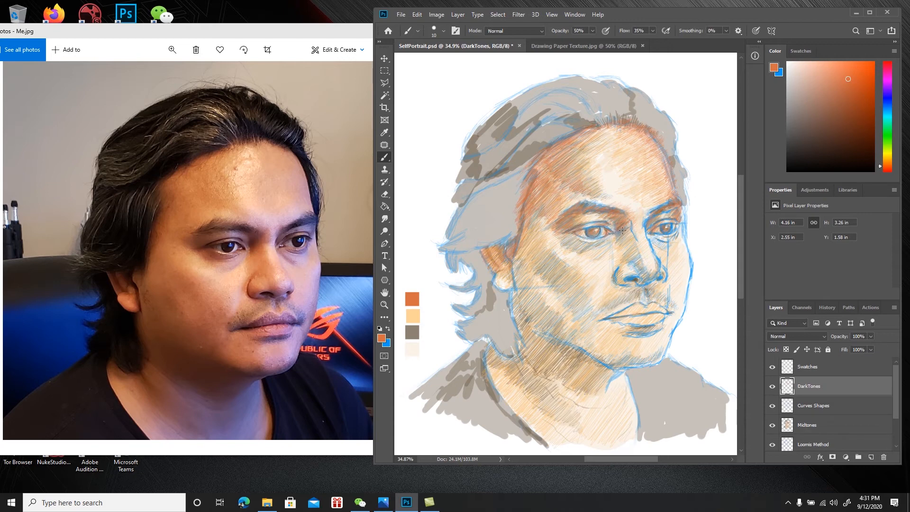
key("ctrl+s")
Hatch dark orange over the nose, the upper lip area and the near cheek beside the mouth, and save the document
left_click(622, 229)
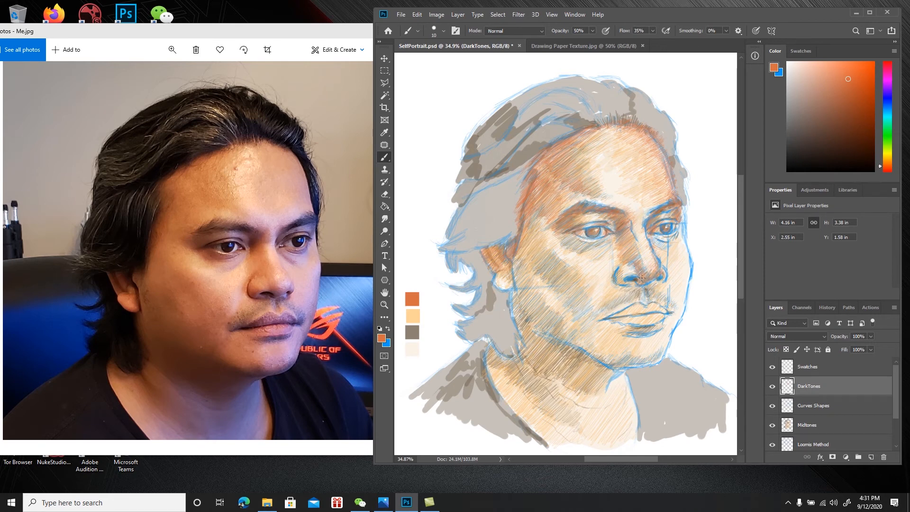
left_click_drag(624, 275, 616, 270)
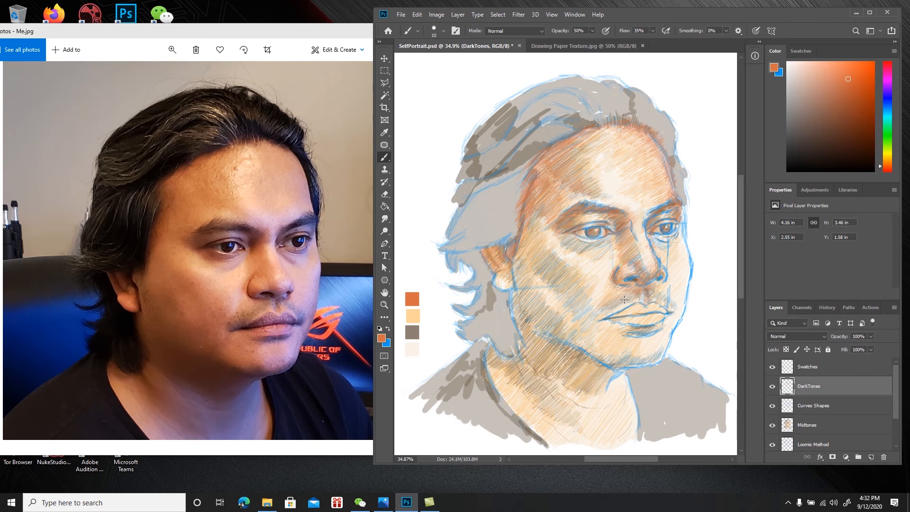
left_click_drag(601, 299, 584, 320)
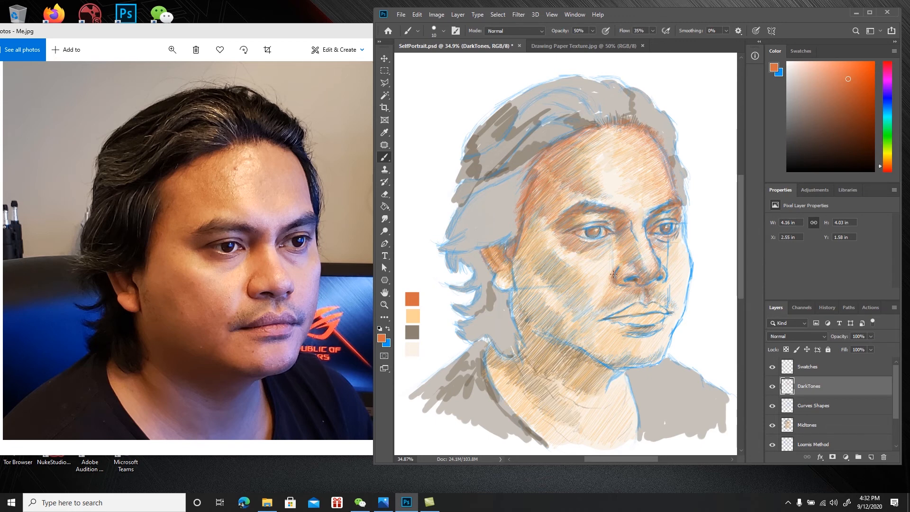
key("ctrl+s")
Hatch dark orange over the upper and lower lips and deepen the near cheek's shading
left_click_drag(611, 315, 613, 312)
left_click_drag(664, 311, 642, 312)
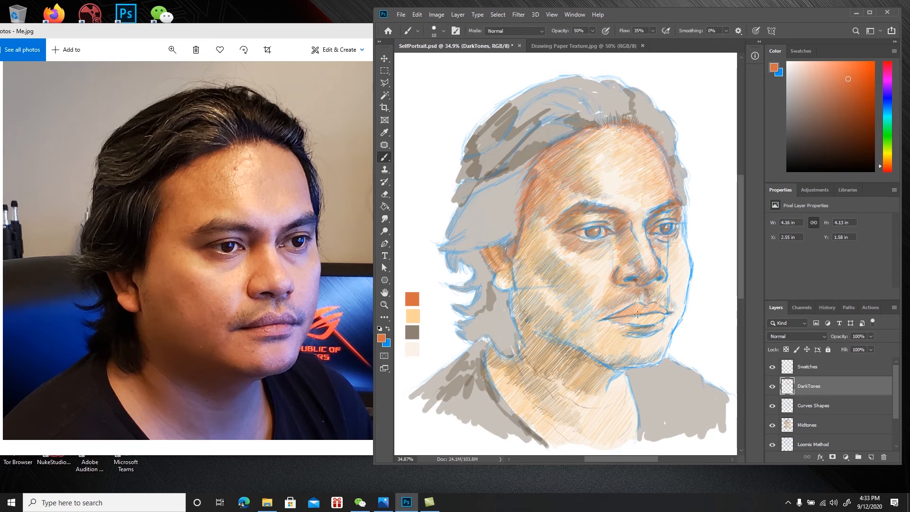
left_click_drag(637, 314, 626, 323)
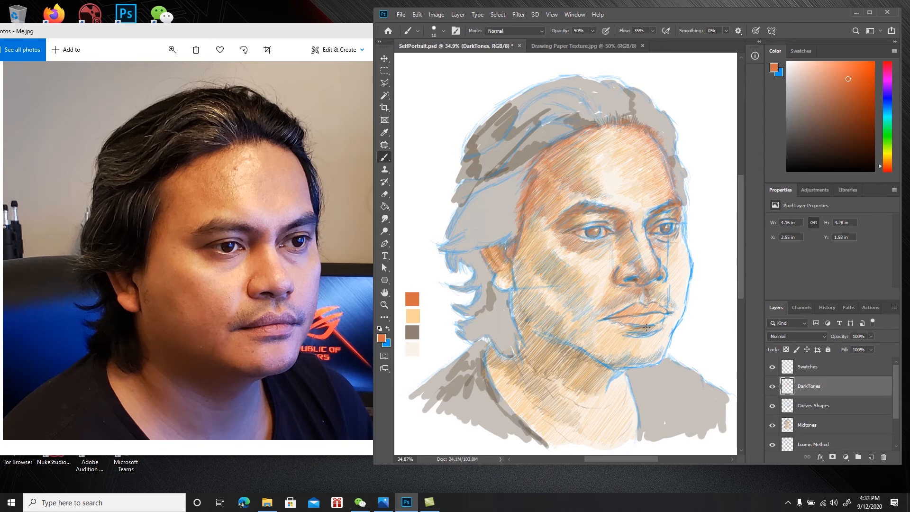
mouse_move(660, 314)
left_mouse_down()
mouse_move(664, 320)
mouse_move(639, 325)
left_mouse_up()
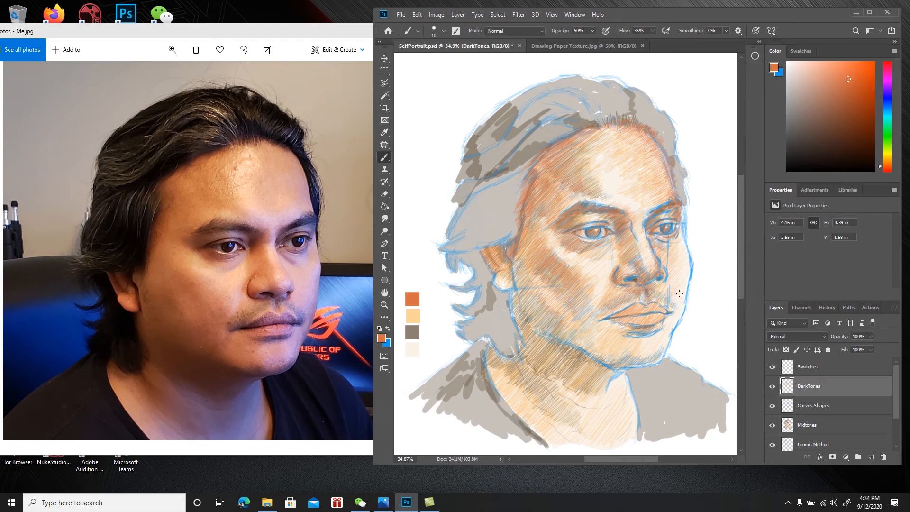
Hatch dark orange along the far cheek and jaw edge down to the chin, and save the document
left_click_drag(687, 295, 678, 314)
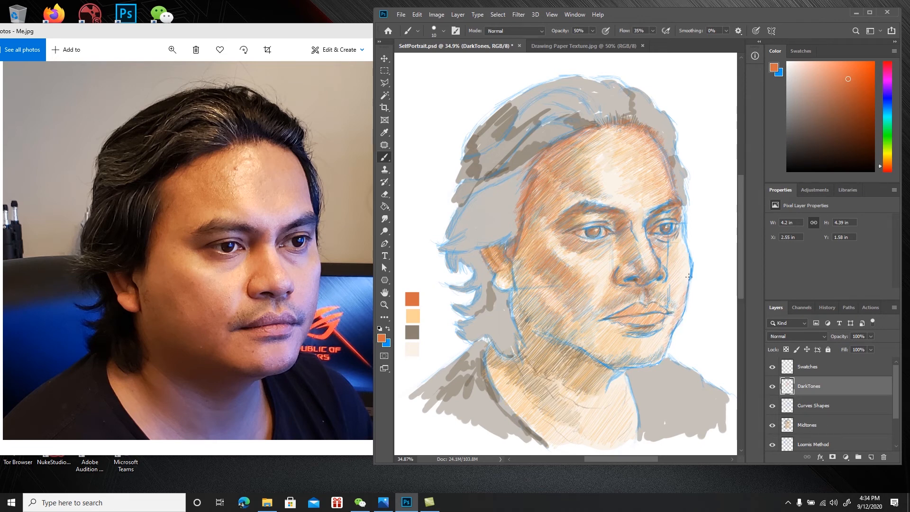
left_click_drag(689, 258, 666, 360)
key("ctrl+s")
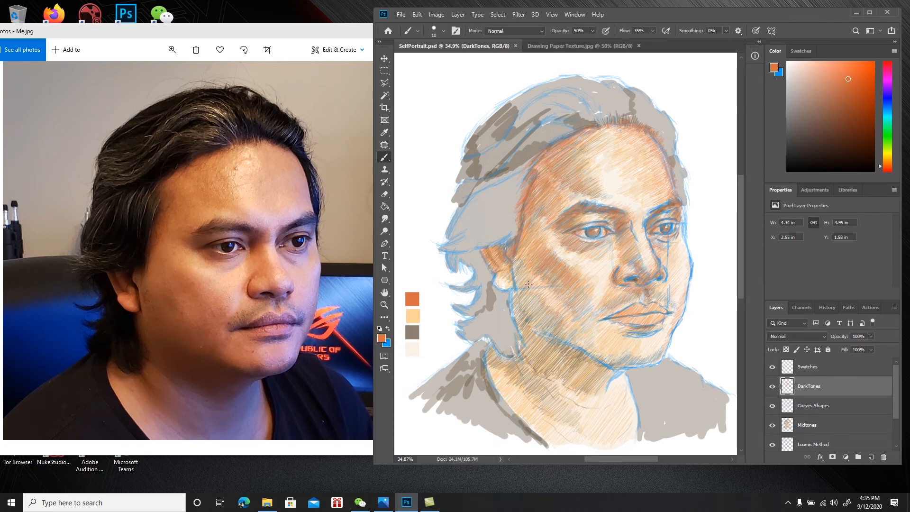
Hatch dark orange over the near cheek and along the near jawline to the area under the chin, and save the document
left_click_drag(522, 284, 513, 281)
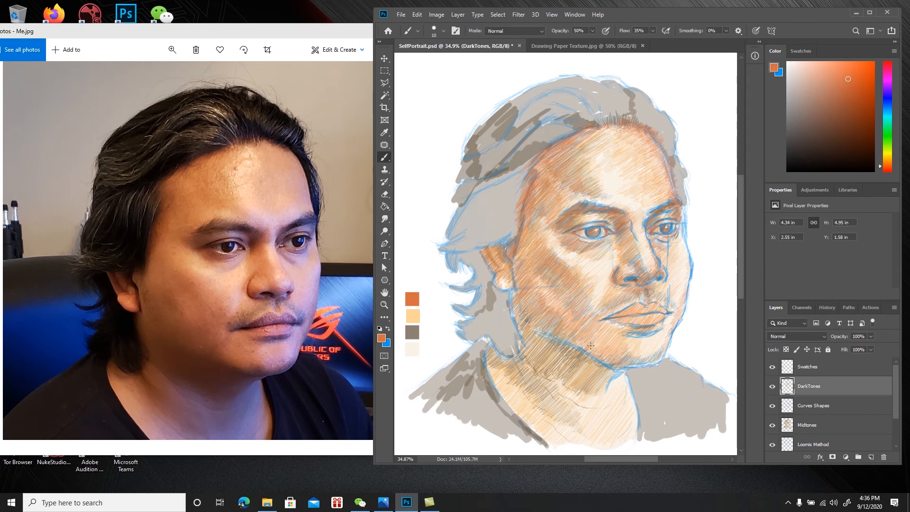
left_click_drag(591, 343, 586, 351)
left_click_drag(637, 361, 624, 367)
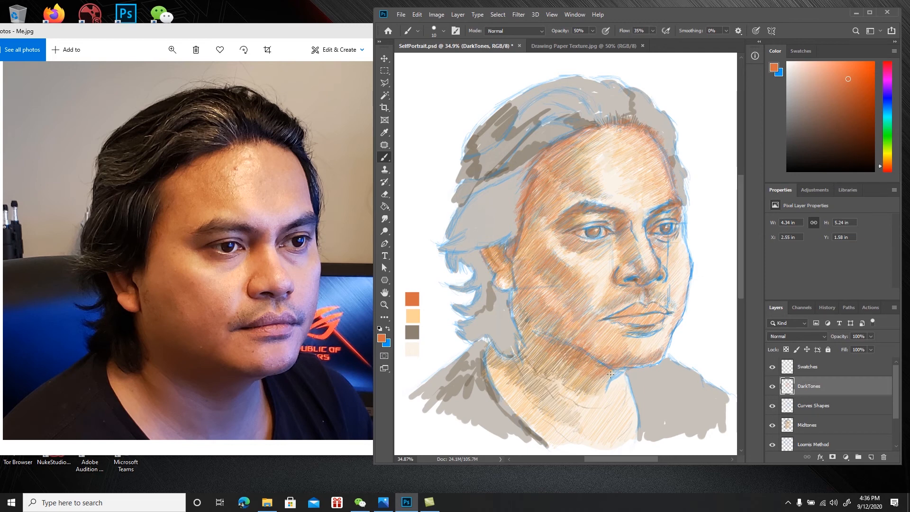
key("ctrl+s")
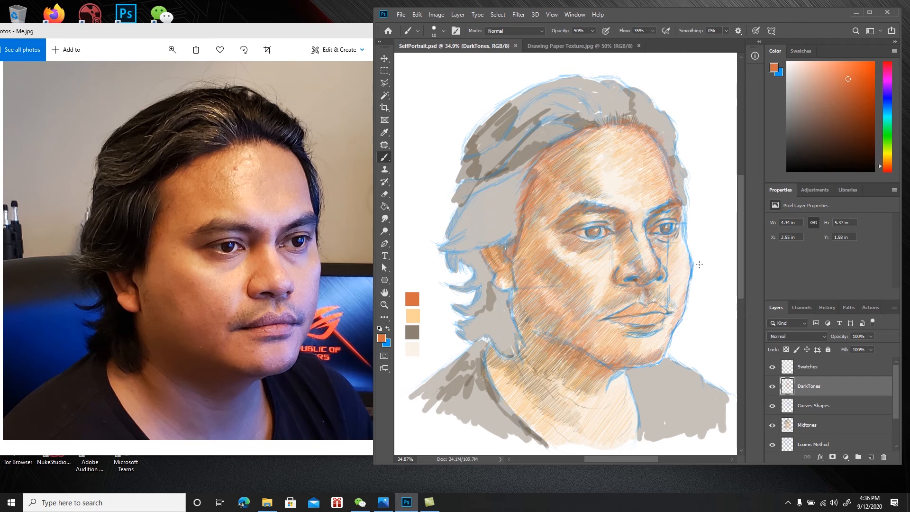
Hatch dark orange along the far cheek's outer edge and onto the upper neck, and save the document
left_click_drag(688, 281, 691, 273)
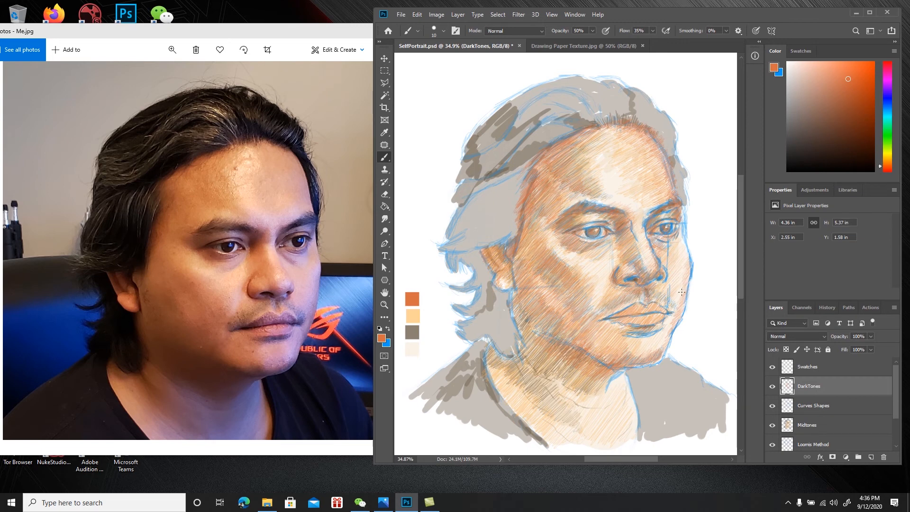
left_click_drag(686, 270, 692, 260)
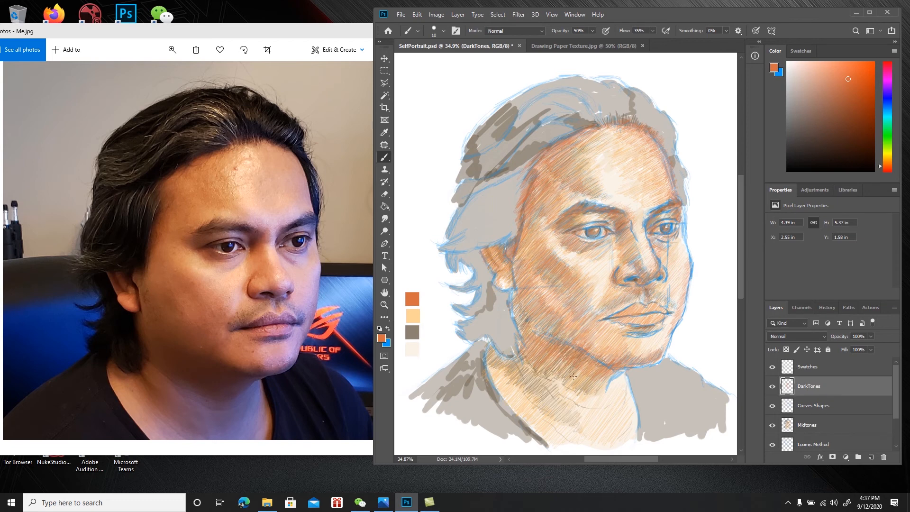
key("ctrl+s")
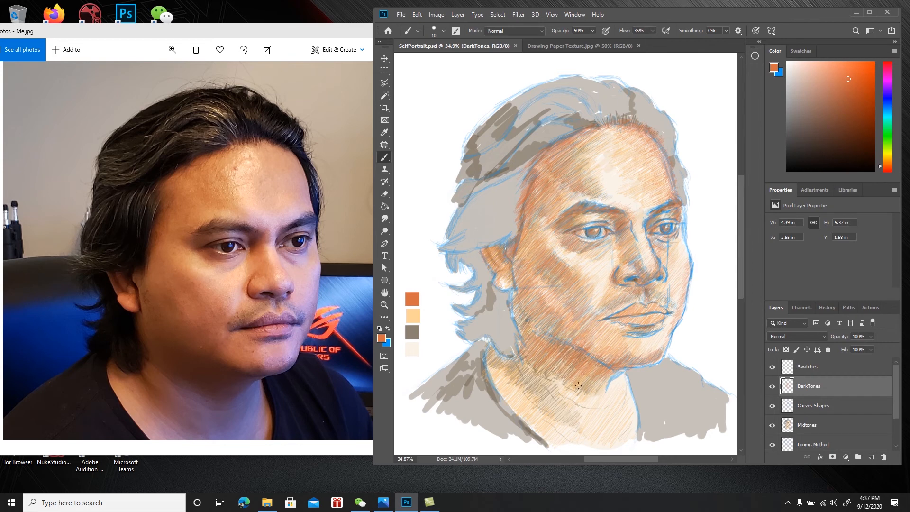
Deepen the dark orange hatching under the chin, along the near jaw and on the near side of the neck
left_click_drag(595, 373, 588, 379)
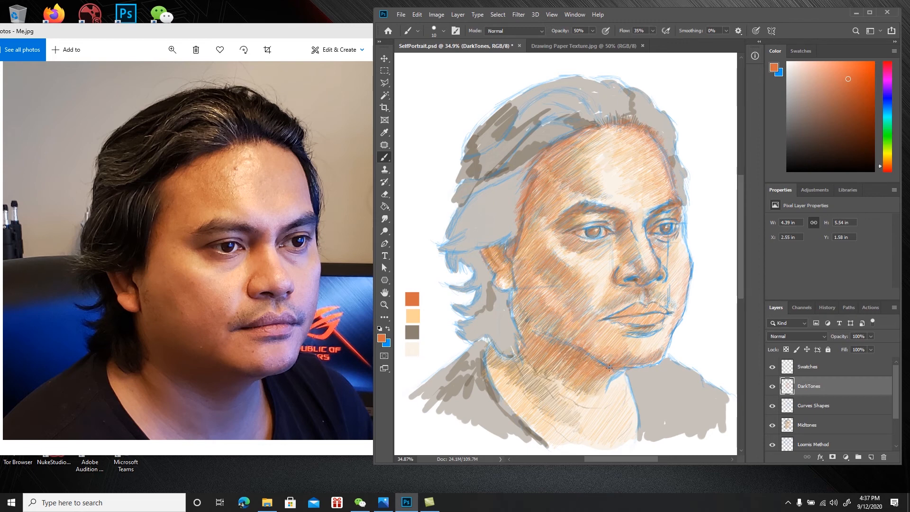
left_click_drag(606, 375, 576, 376)
left_click_drag(577, 331, 566, 341)
left_click_drag(526, 361, 518, 370)
mouse_move(522, 363)
left_mouse_down()
mouse_move(512, 373)
mouse_move(534, 396)
mouse_move(545, 386)
mouse_move(540, 372)
left_mouse_up()
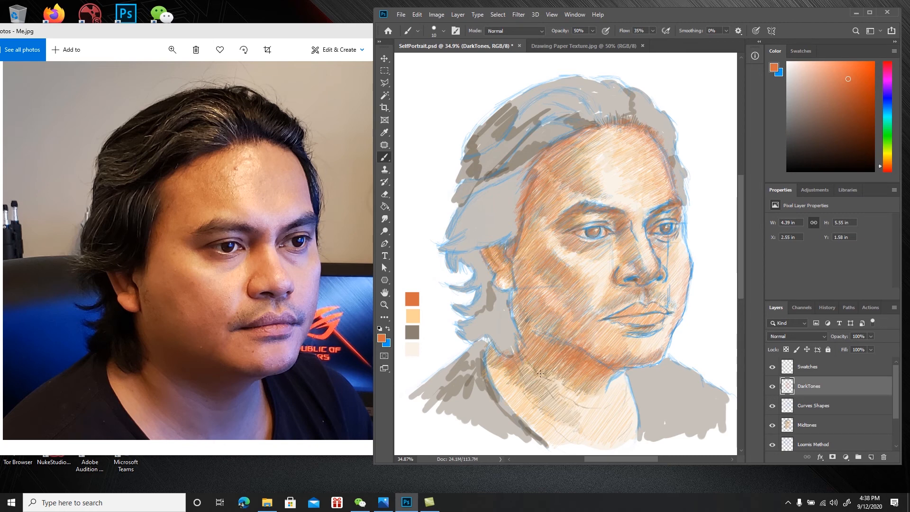
Set the brush opacity to 29% and hatch dark orange down the near side of the neck
left_click(575, 31)
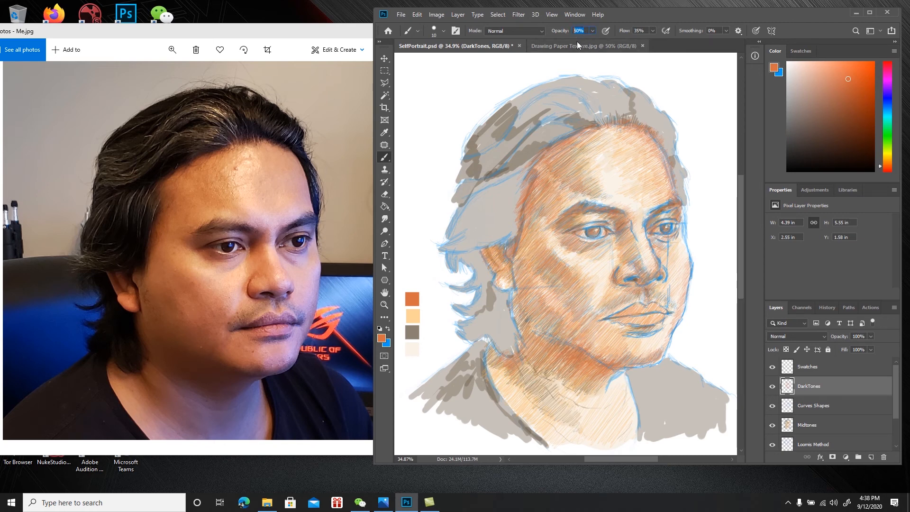
left_click(592, 31)
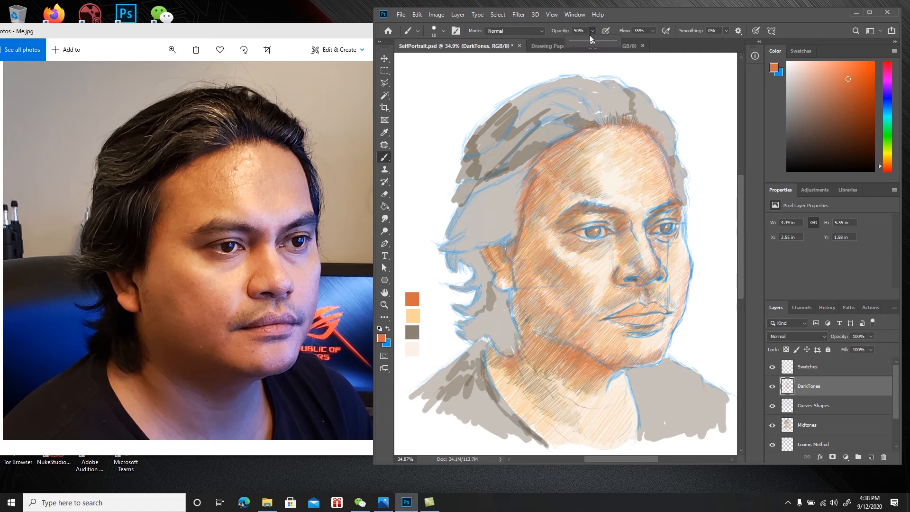
left_click_drag(592, 41, 577, 42)
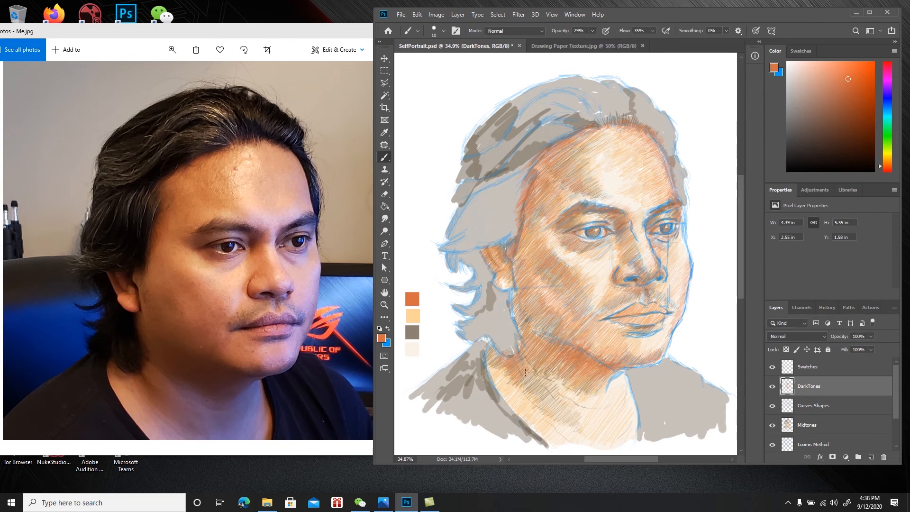
mouse_move(535, 375)
left_mouse_down()
mouse_move(535, 394)
mouse_move(526, 391)
mouse_move(538, 381)
mouse_move(530, 395)
mouse_move(550, 389)
mouse_move(535, 400)
mouse_move(552, 386)
mouse_move(545, 413)
left_mouse_up()
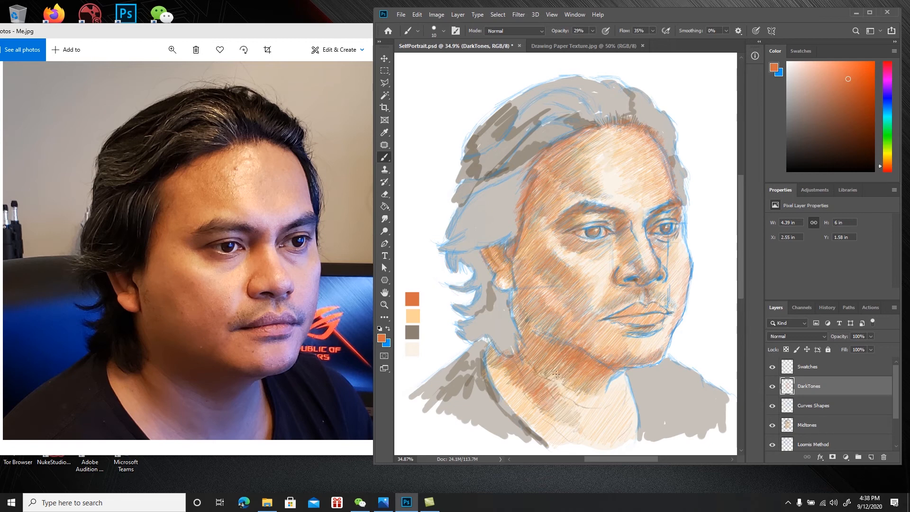
Set the brush opacity to 25%, hatch dark orange along the shirt collar and the far side of the neck, and save the document
left_click(592, 32)
left_click(586, 41)
left_click(542, 427)
left_click_drag(568, 406, 562, 416)
left_click(592, 31)
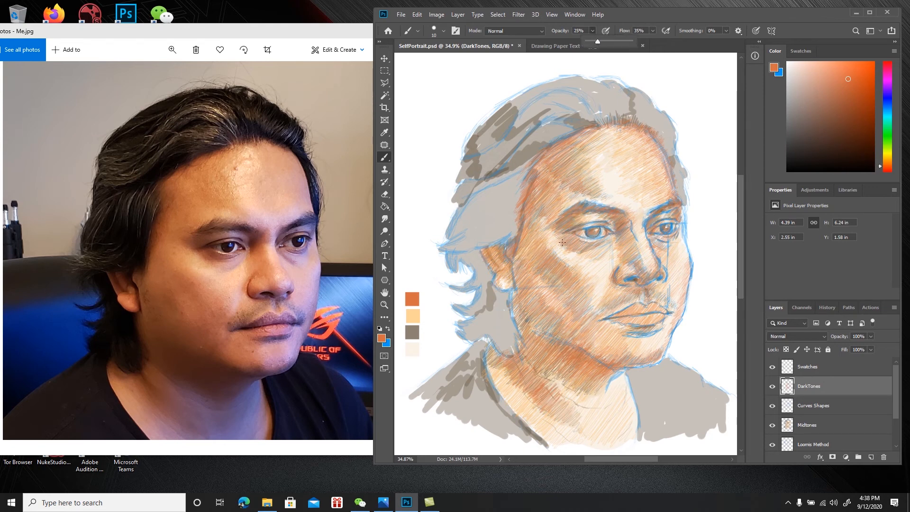
left_click(560, 401)
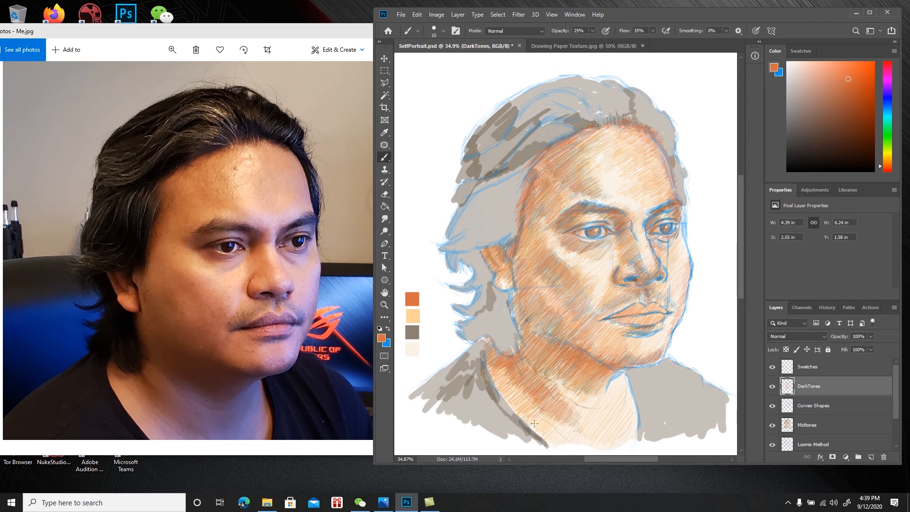
mouse_move(539, 430)
left_mouse_down()
mouse_move(548, 444)
mouse_move(559, 440)
left_mouse_up()
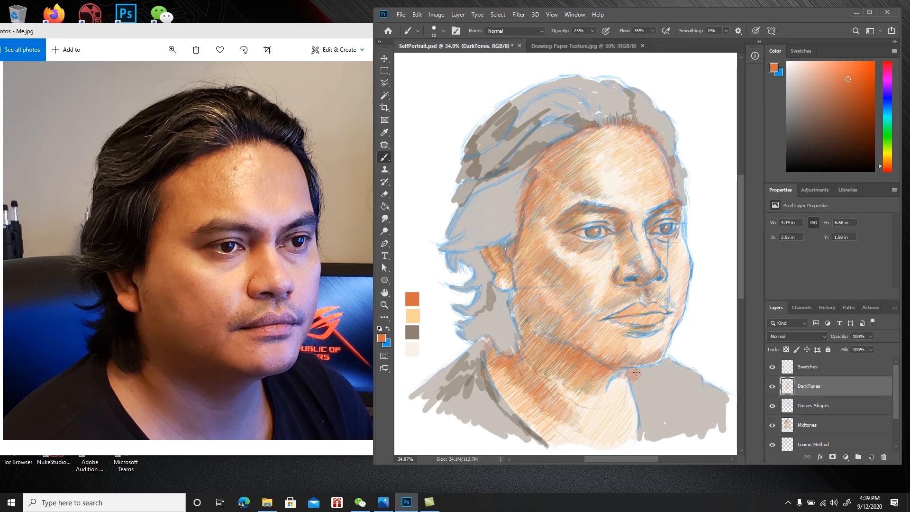
mouse_move(632, 396)
left_mouse_down()
mouse_move(631, 426)
mouse_move(643, 421)
mouse_move(633, 432)
mouse_move(643, 431)
mouse_move(628, 441)
mouse_move(648, 426)
left_mouse_up()
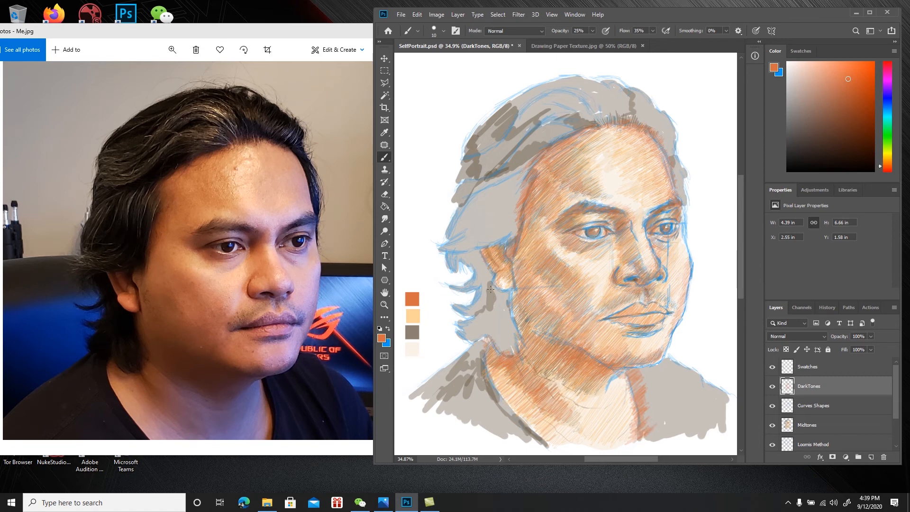
key("ctrl+s")
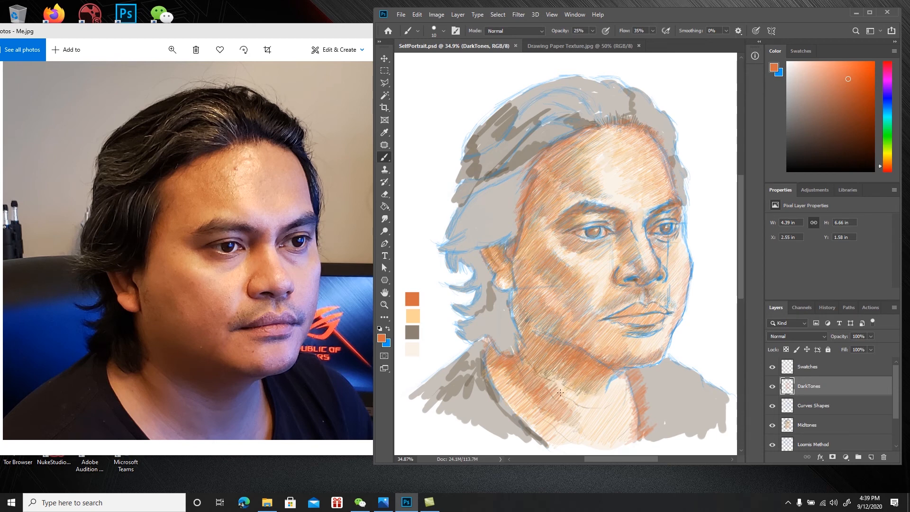
Hatch dark orange across the middle of the neck, lowering the brush opacity to 15%, and save the document
mouse_move(547, 391)
left_mouse_down()
mouse_move(573, 383)
mouse_move(577, 394)
mouse_move(595, 395)
left_mouse_up()
left_click(577, 30)
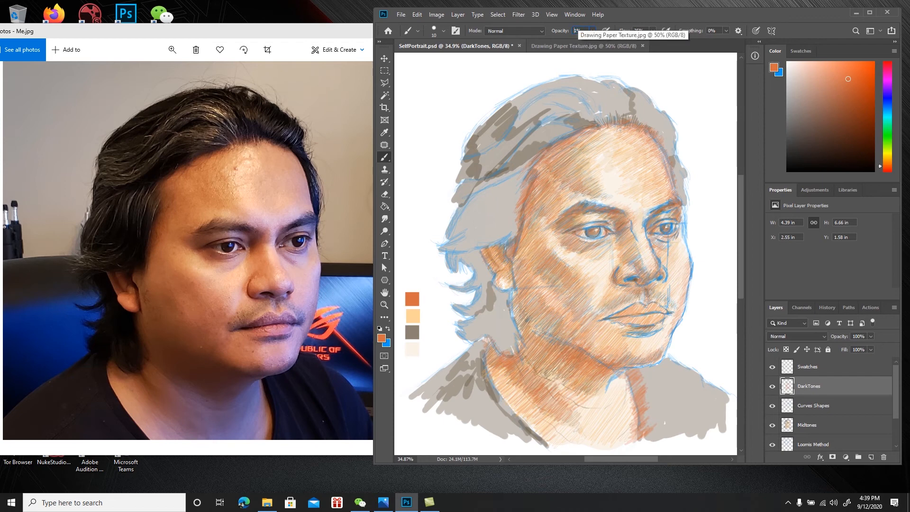
left_click_drag(585, 31, 572, 32)
type("15")
key("Return")
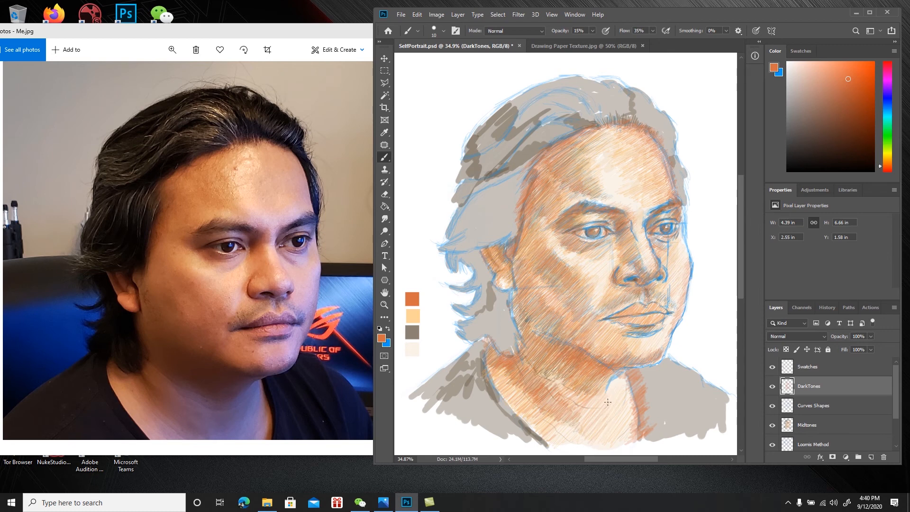
key("ctrl+s")
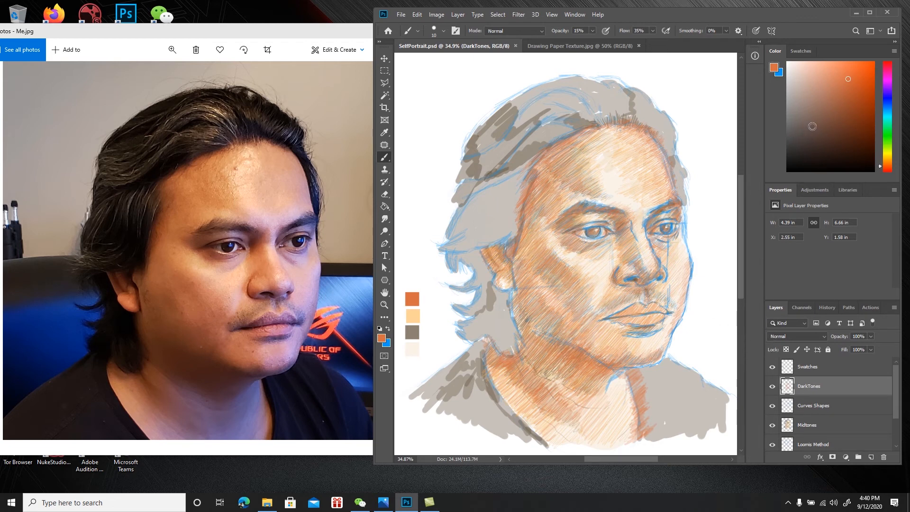
Choose a muted dark green and fill a small square with it above the orange swatch on the Swatches layer
left_click(890, 136)
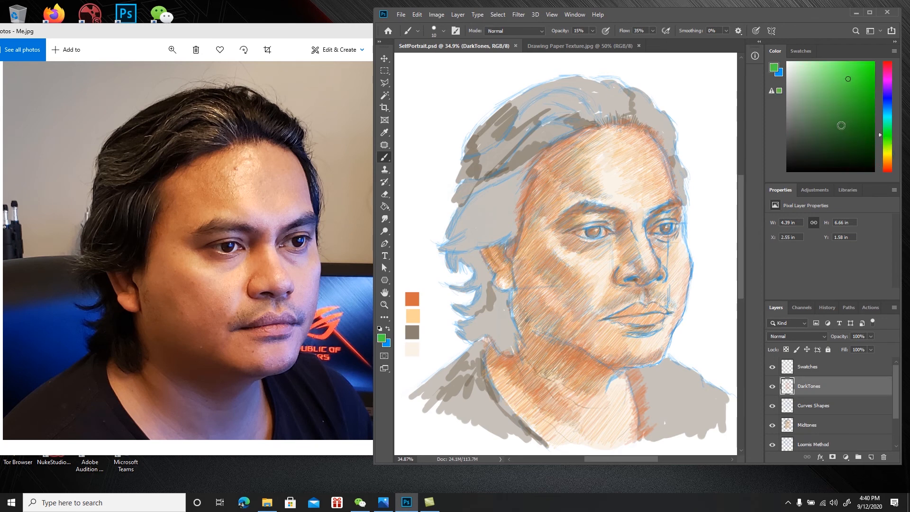
left_click(823, 134)
left_click(825, 121)
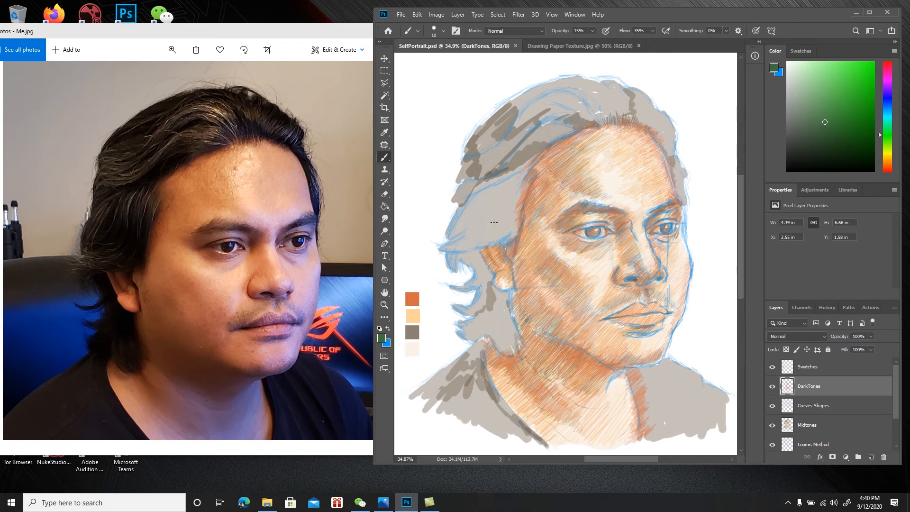
key("m")
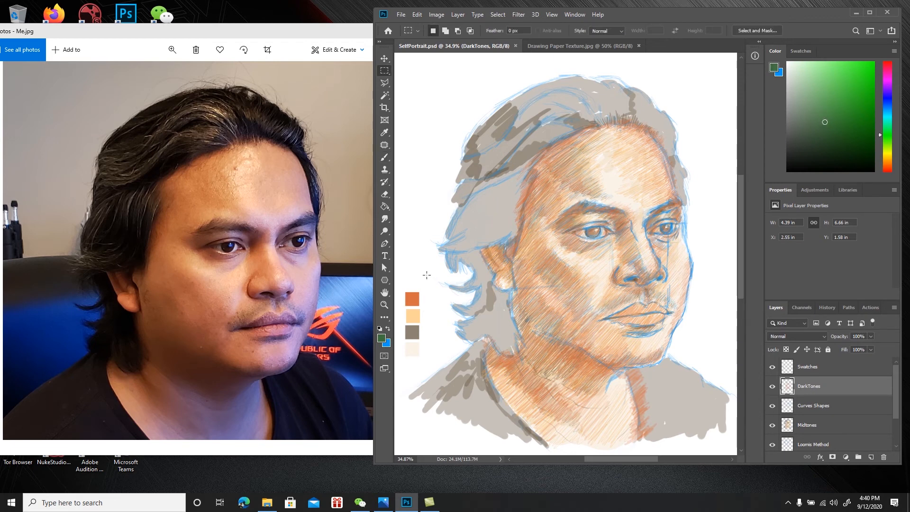
left_click(812, 367)
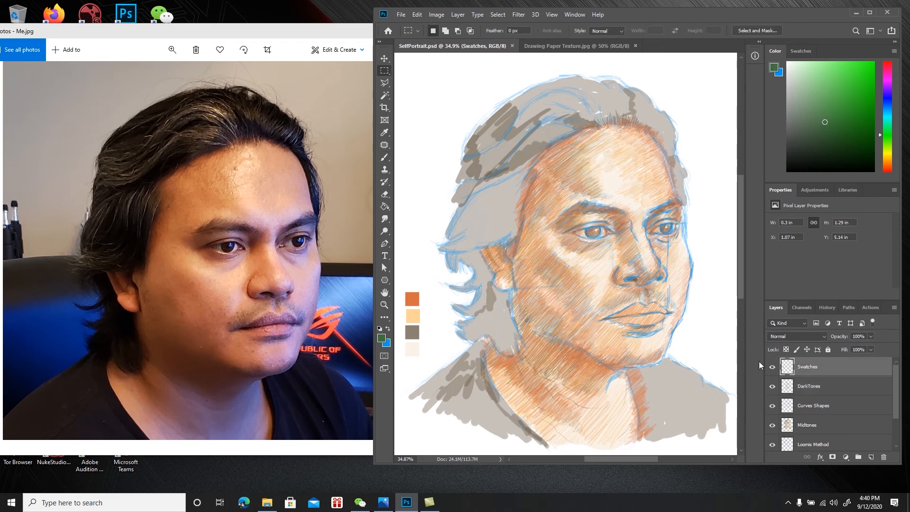
left_click_drag(404, 274, 417, 286)
key("g")
left_click(416, 282)
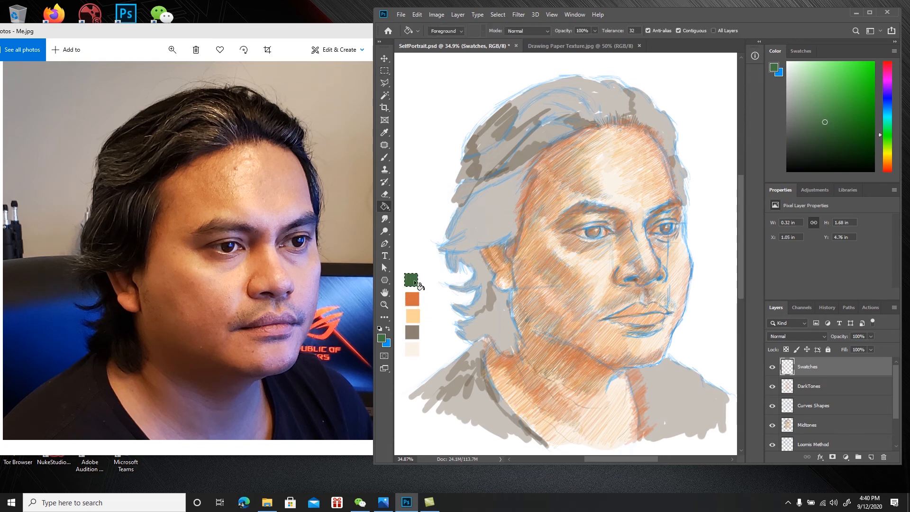
key("ctrl+d")
key("b")
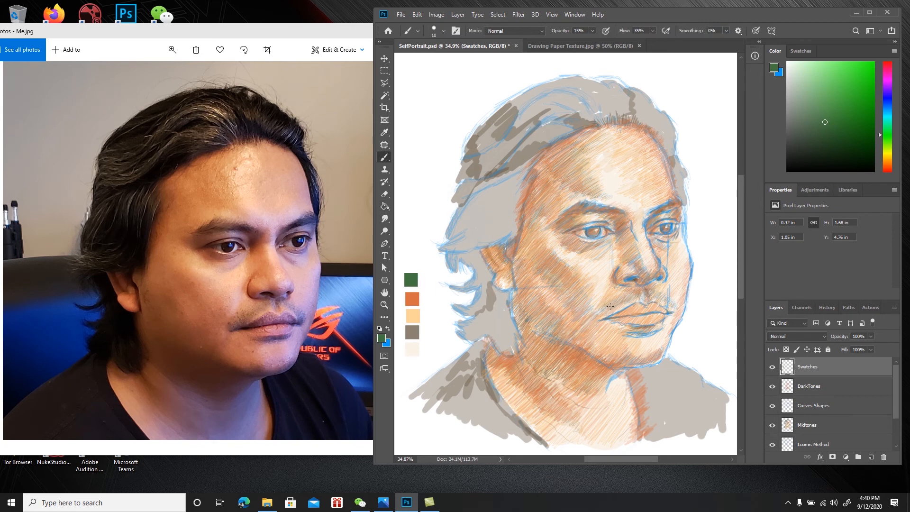
Choose a darker shade of the green and refill the green square on the Swatches layer with it
left_click(830, 386)
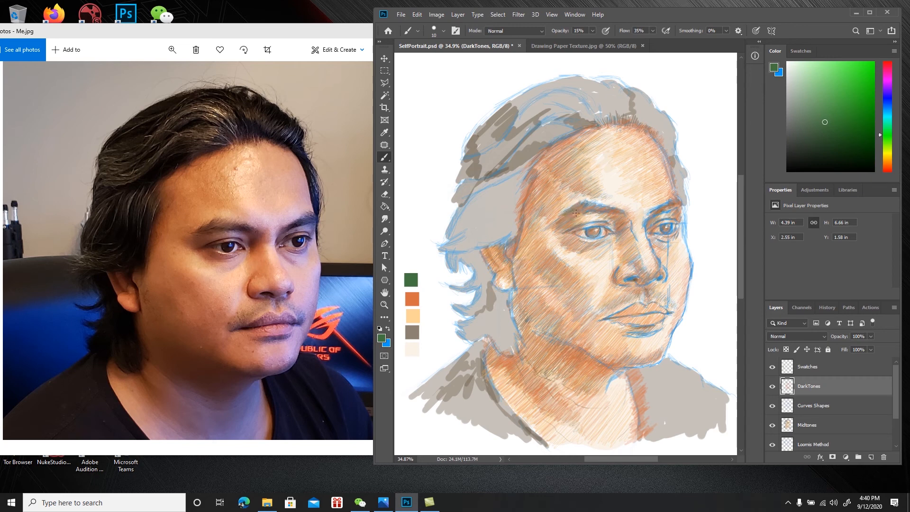
left_click(826, 137)
key("alt+bracketright")
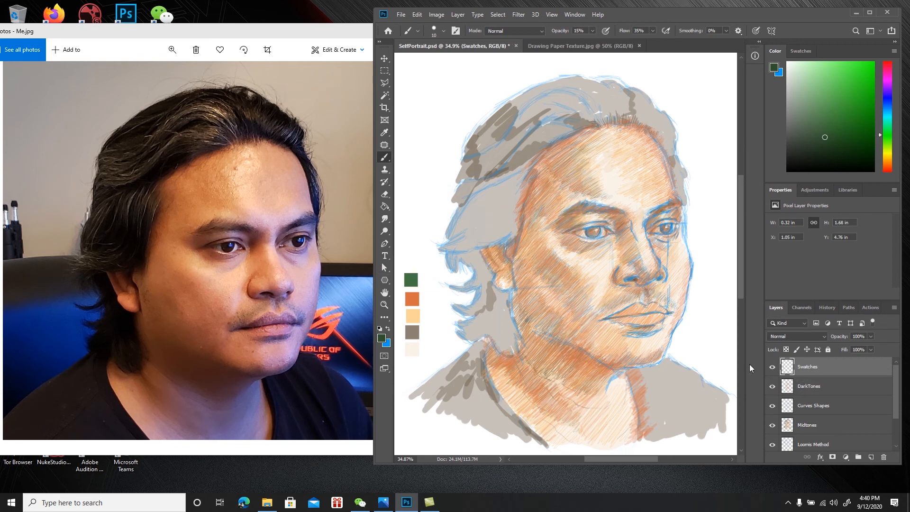
key("g")
key("shift+g")
left_click(416, 283)
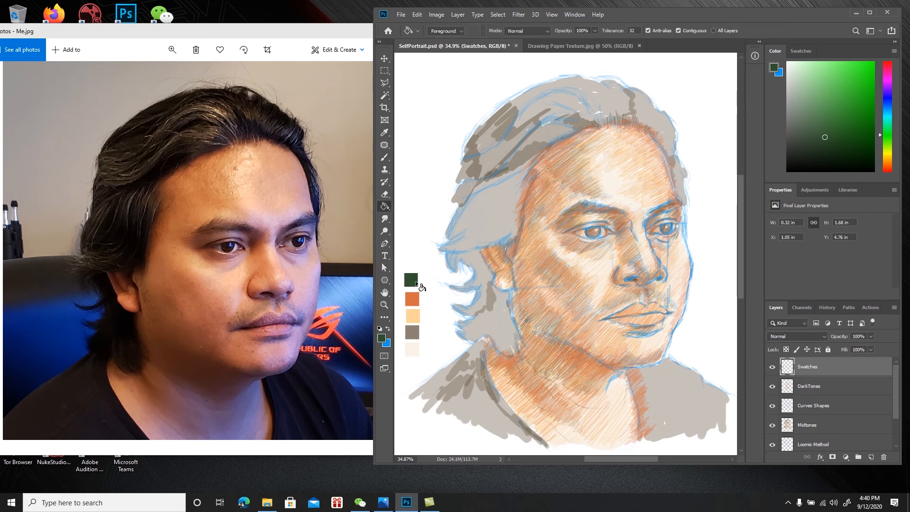
Hatch dark green over both eyebrows and eyes on the DarkTones layer, saving the document along the way
key("b")
key("alt+bracketleft")
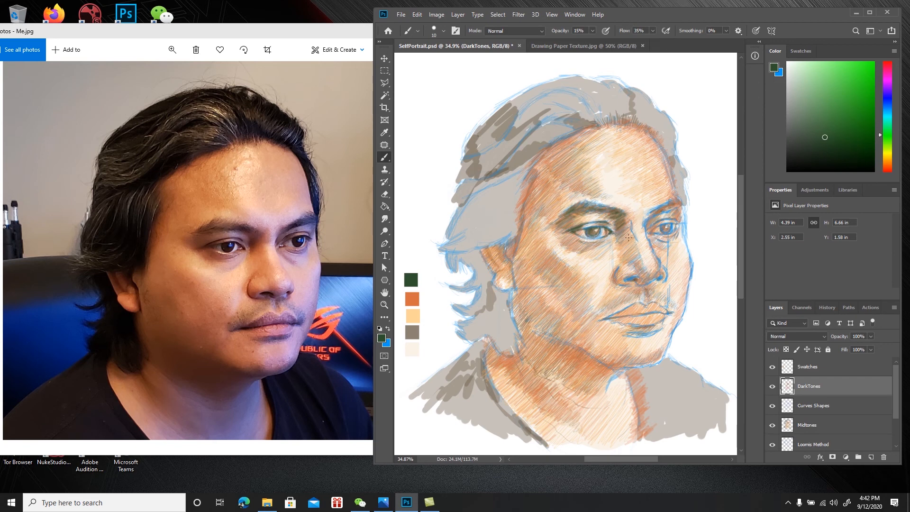
key("ctrl+s")
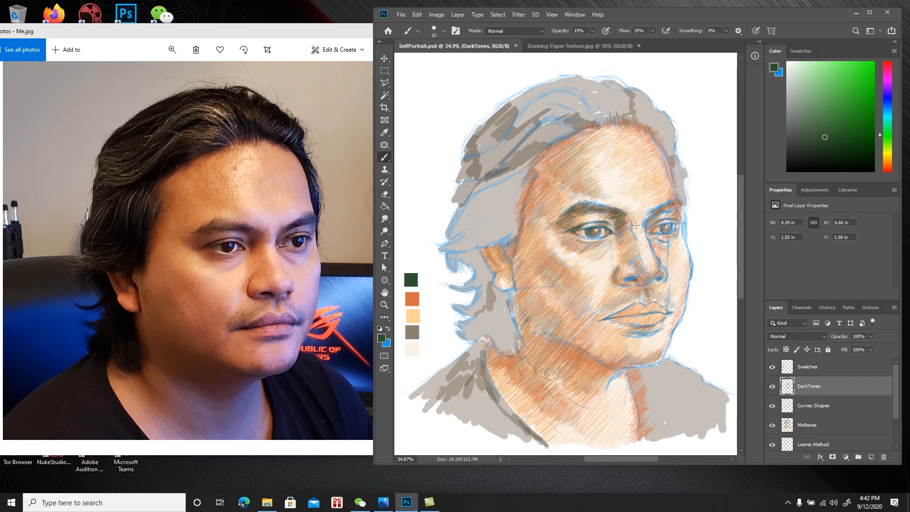
left_click_drag(655, 213, 659, 209)
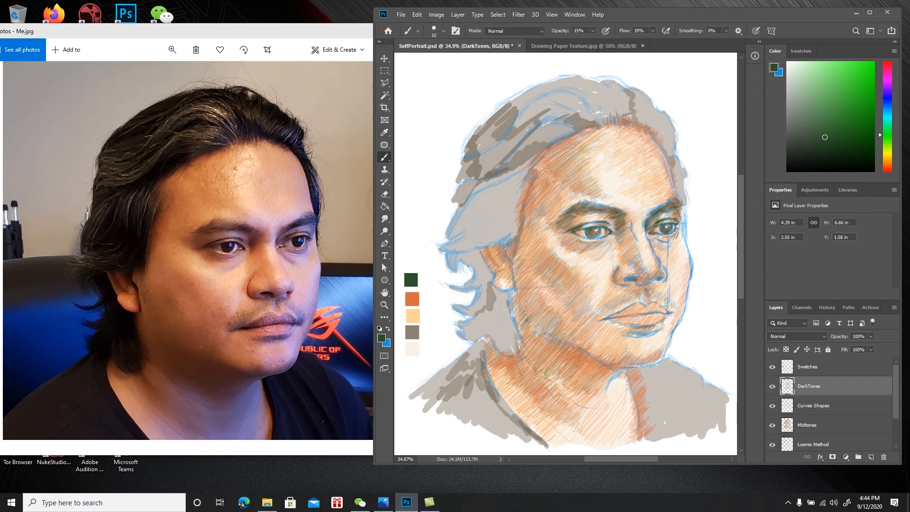
left_click_drag(674, 229, 669, 233)
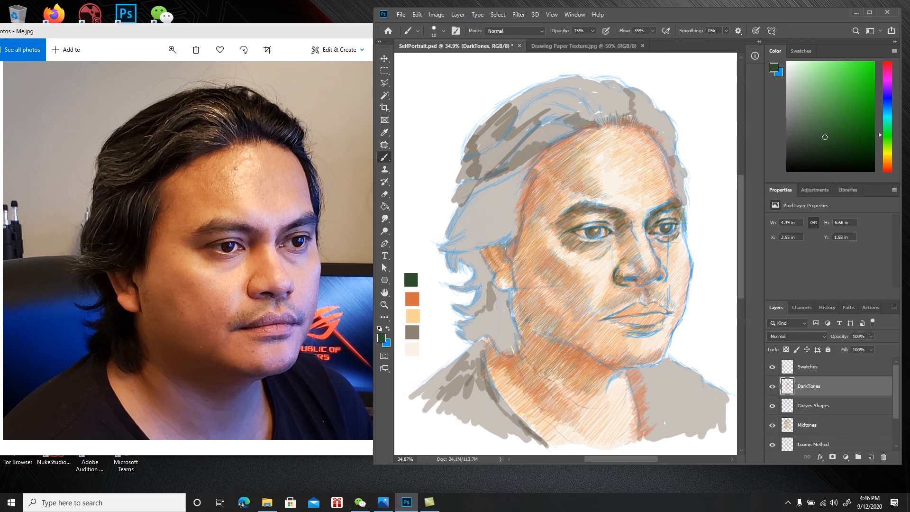
Shade the nostrils and the underside of the nose with dark green, and save the document
left_click_drag(618, 269, 630, 273)
left_click_drag(628, 279, 632, 278)
left_click_drag(625, 279, 631, 278)
key("ctrl+s")
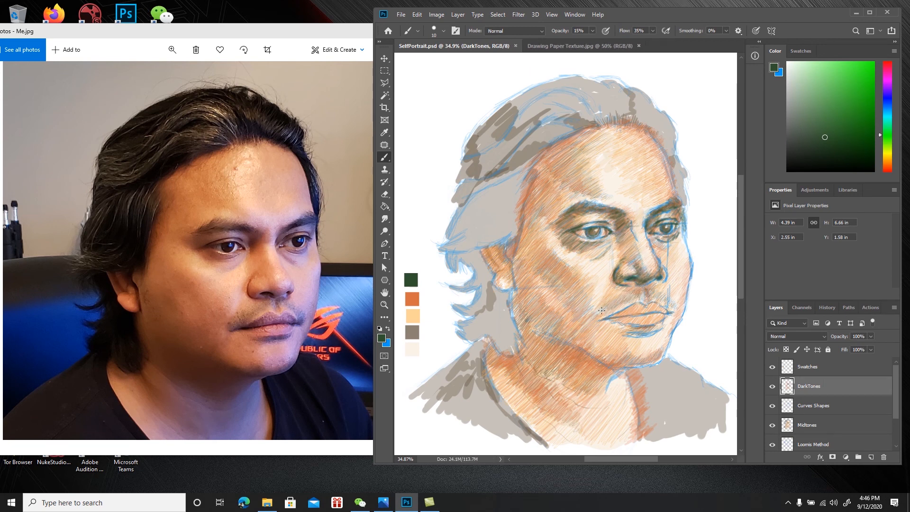
Hatch dark green stubble above the upper lip for the moustache on the DarkTones layer, and save the document
left_click_drag(601, 310, 601, 312)
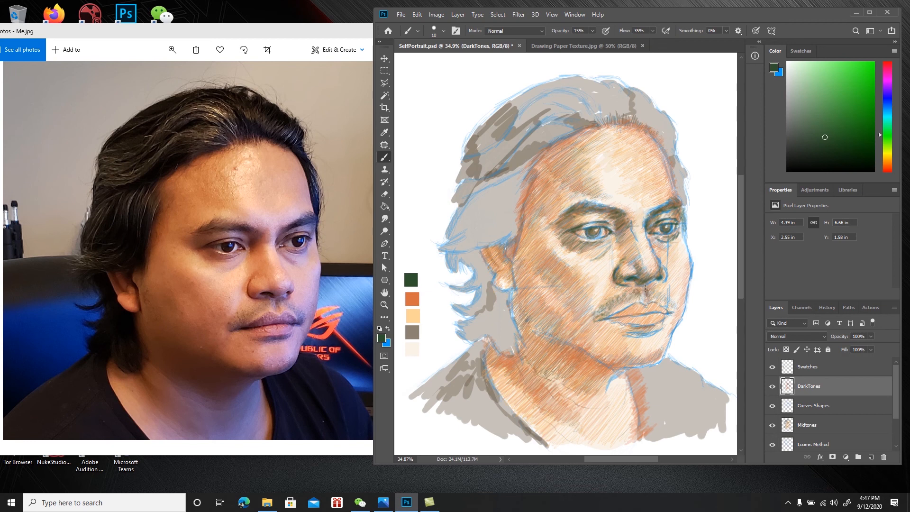
left_click_drag(636, 284, 658, 286)
key("ctrl+s")
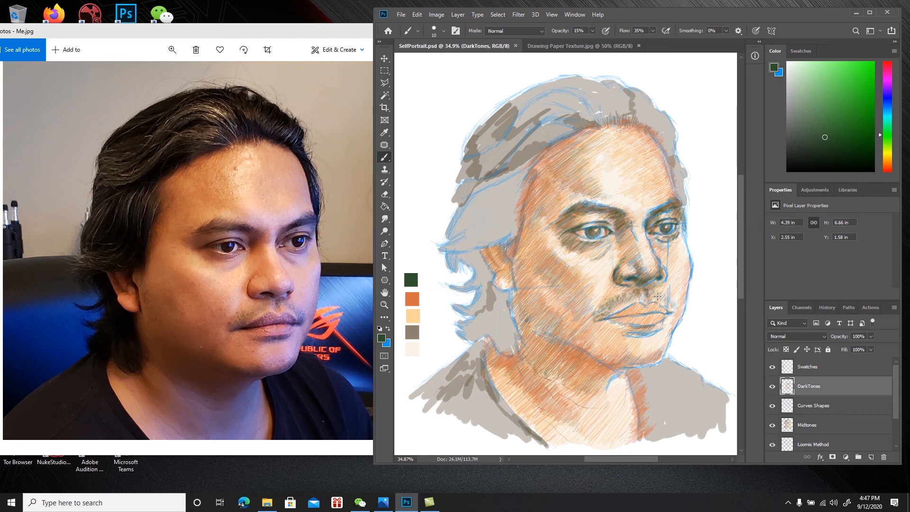
left_click_drag(657, 300, 654, 293)
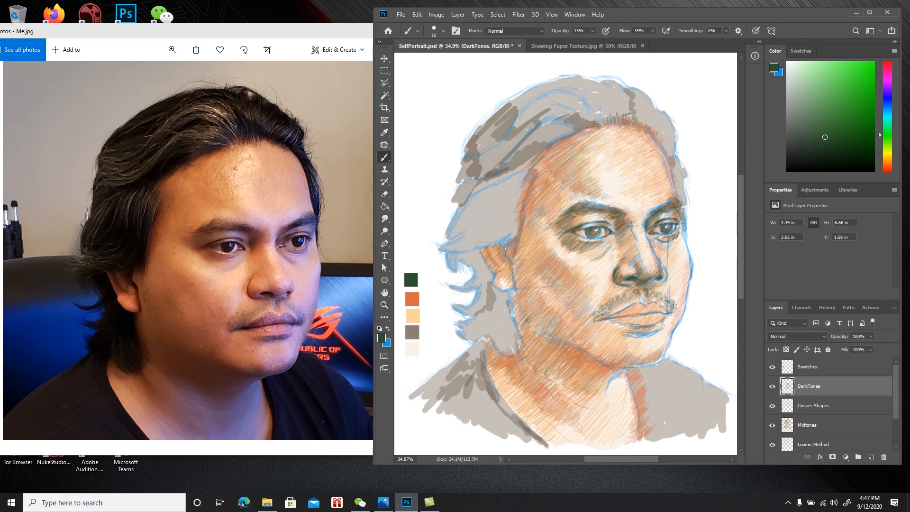
key("ctrl+s")
Erase the vertical guideline beside the nose on the Curves Shapes layer, save, and clean up the nose's outer edge on the DarkTones layer
left_click(820, 447)
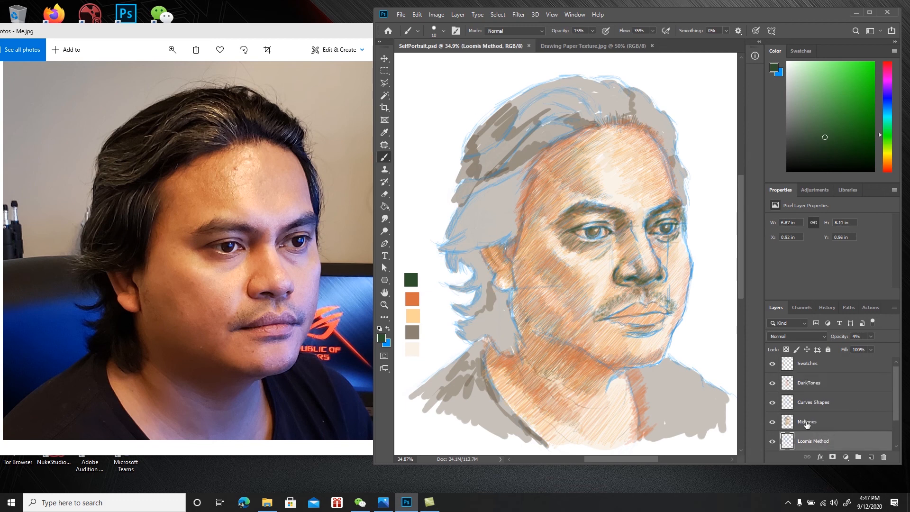
key("e")
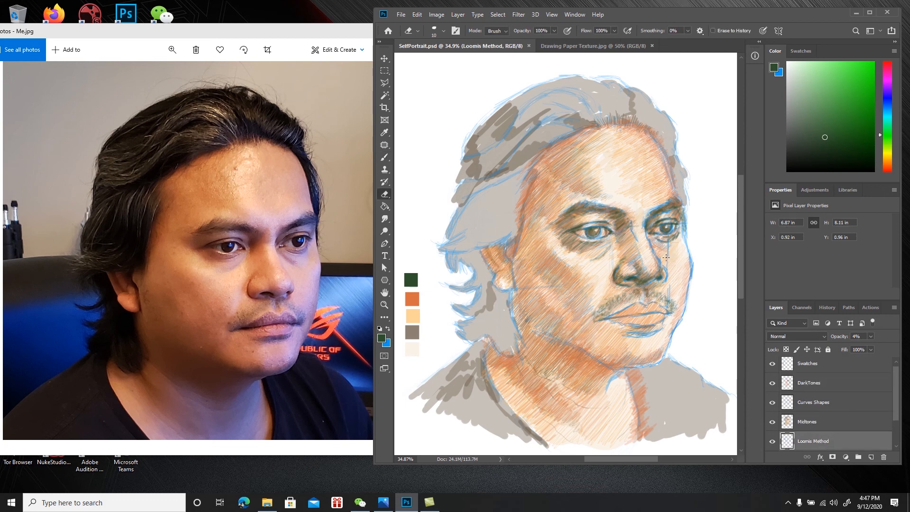
left_click_drag(669, 246, 669, 265)
left_click(827, 403)
mouse_move(668, 255)
left_mouse_down()
mouse_move(668, 248)
mouse_move(666, 263)
left_mouse_up()
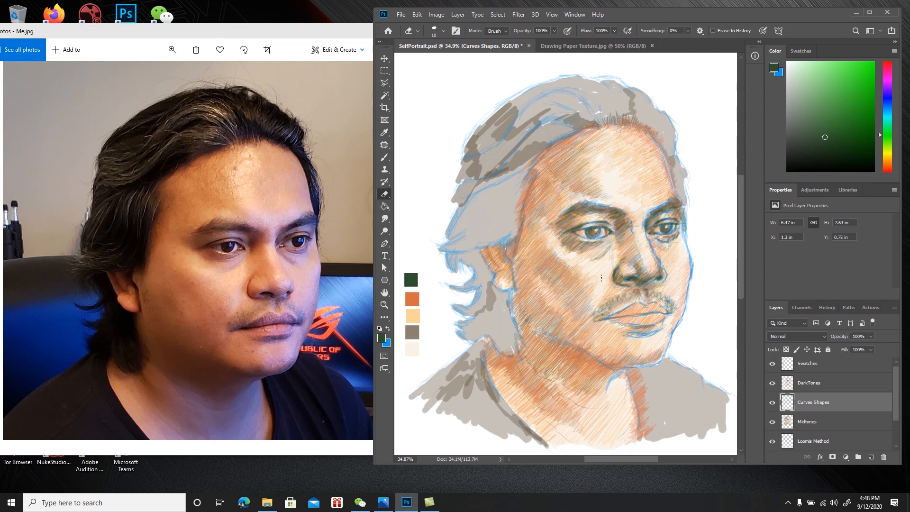
key("ctrl+s")
key("alt+bracketright")
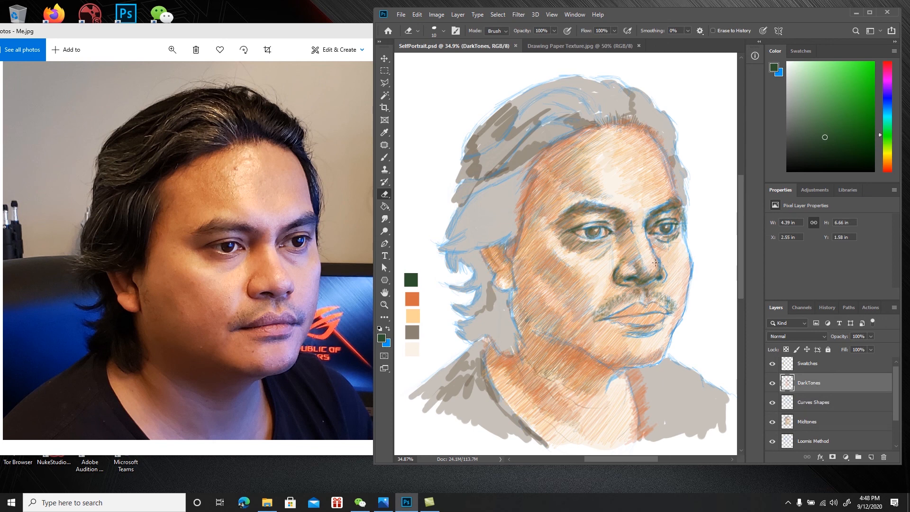
left_click(666, 272)
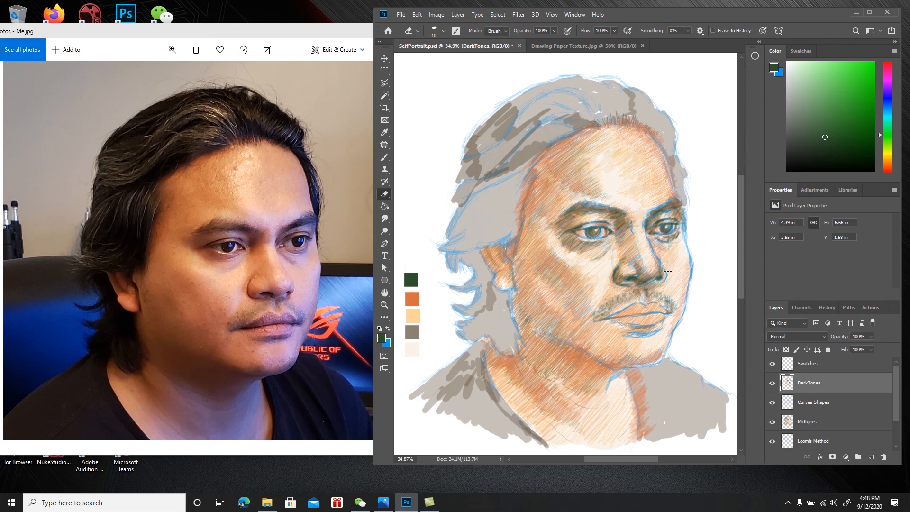
Hatch dark green shadows over the temple, cheek, jawline and chin on the DarkTones layer, saving the document along the way
key("b")
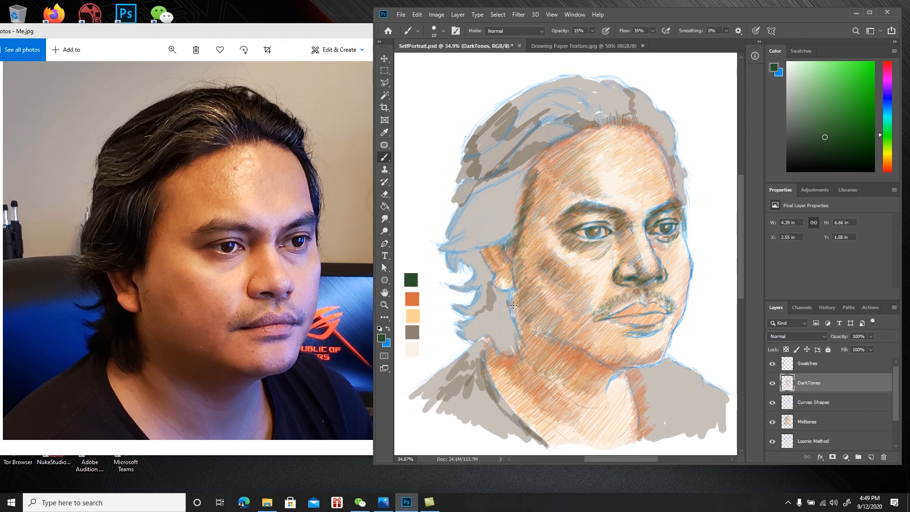
key("ctrl+s")
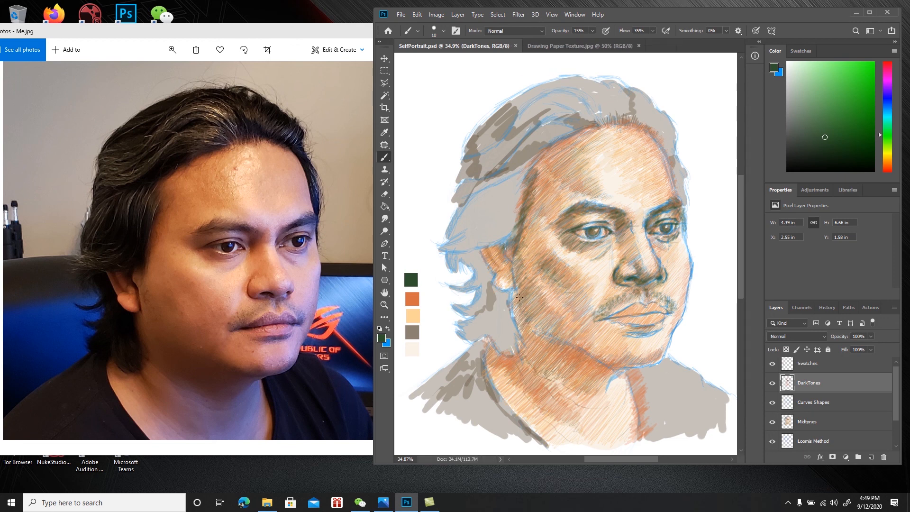
left_click(514, 294)
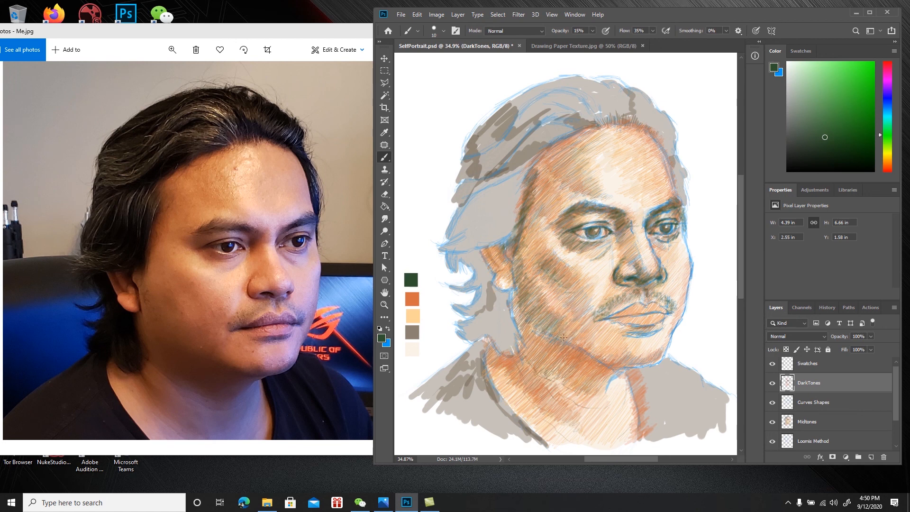
mouse_move(582, 322)
left_mouse_down()
mouse_move(578, 357)
mouse_move(596, 339)
mouse_move(584, 359)
mouse_move(611, 356)
mouse_move(603, 369)
mouse_move(606, 359)
mouse_move(593, 362)
mouse_move(628, 354)
mouse_move(633, 360)
mouse_move(639, 361)
left_mouse_up()
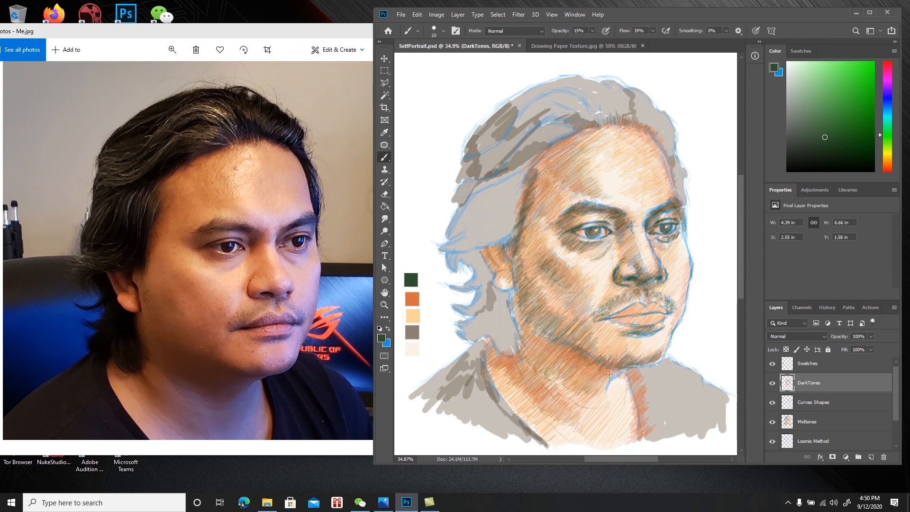
key("ctrl")
key("ctrl+s")
Build up dark green hatching on the jaw below the ear and on the upper neck down to the collar, saving along the way
mouse_move(545, 342)
left_mouse_down()
mouse_move(529, 333)
mouse_move(512, 293)
left_mouse_up()
mouse_move(515, 291)
left_mouse_down()
mouse_move(505, 306)
mouse_move(510, 320)
mouse_move(524, 317)
mouse_move(517, 340)
mouse_move(528, 331)
mouse_move(514, 329)
mouse_move(524, 353)
left_mouse_up()
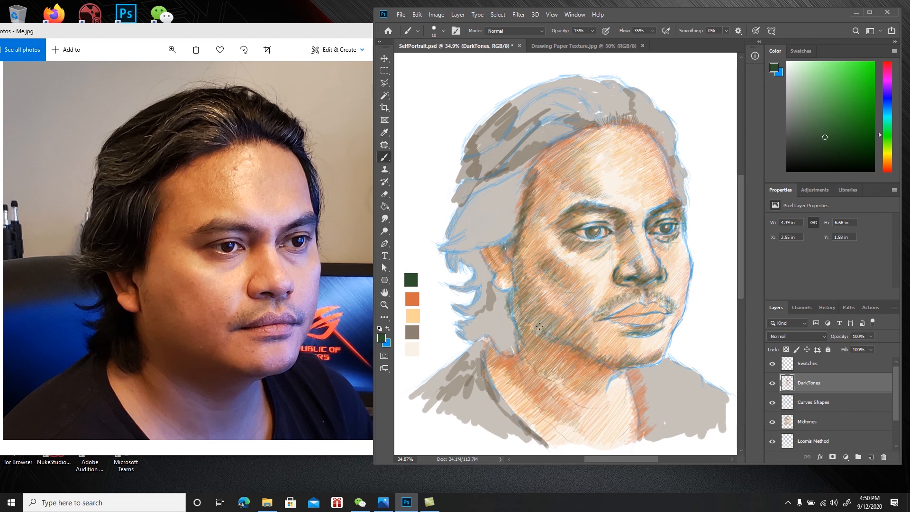
mouse_move(543, 337)
left_mouse_down()
mouse_move(534, 347)
mouse_move(558, 345)
left_mouse_up()
mouse_move(558, 340)
left_mouse_down()
mouse_move(539, 343)
mouse_move(549, 326)
mouse_move(534, 336)
mouse_move(558, 332)
mouse_move(559, 358)
left_mouse_up()
left_click_drag(546, 323, 533, 335)
left_click_drag(542, 321, 528, 330)
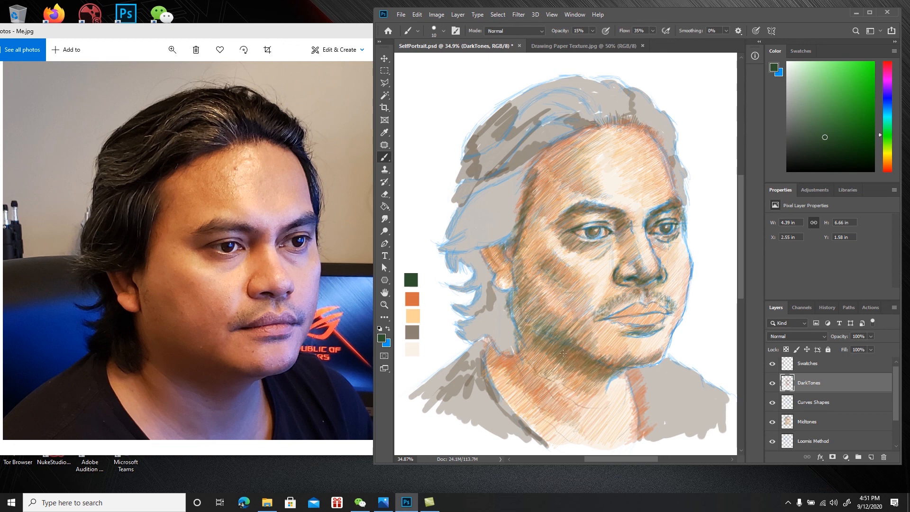
mouse_move(525, 313)
left_mouse_down()
mouse_move(525, 294)
mouse_move(515, 313)
mouse_move(528, 305)
mouse_move(529, 325)
left_mouse_up()
mouse_move(535, 351)
left_mouse_down()
mouse_move(529, 359)
mouse_move(537, 359)
left_mouse_up()
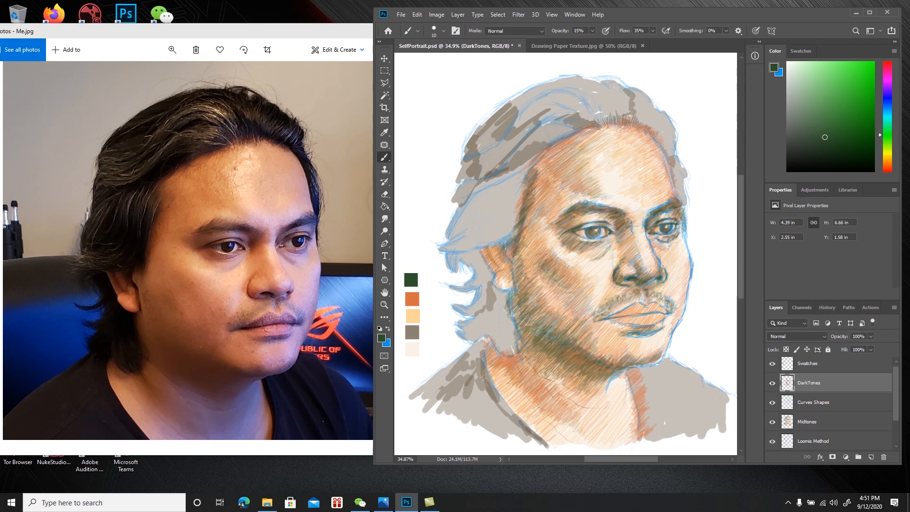
key("ctrl+s")
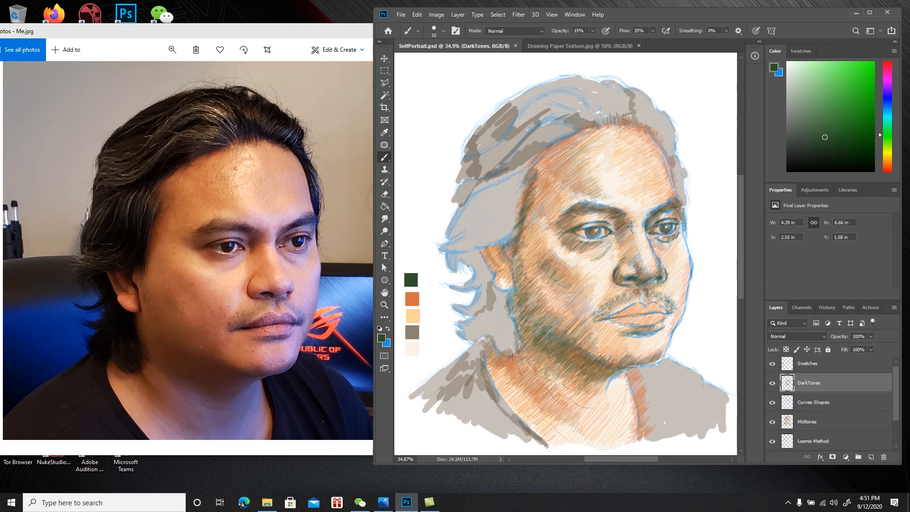
left_click_drag(519, 351, 509, 362)
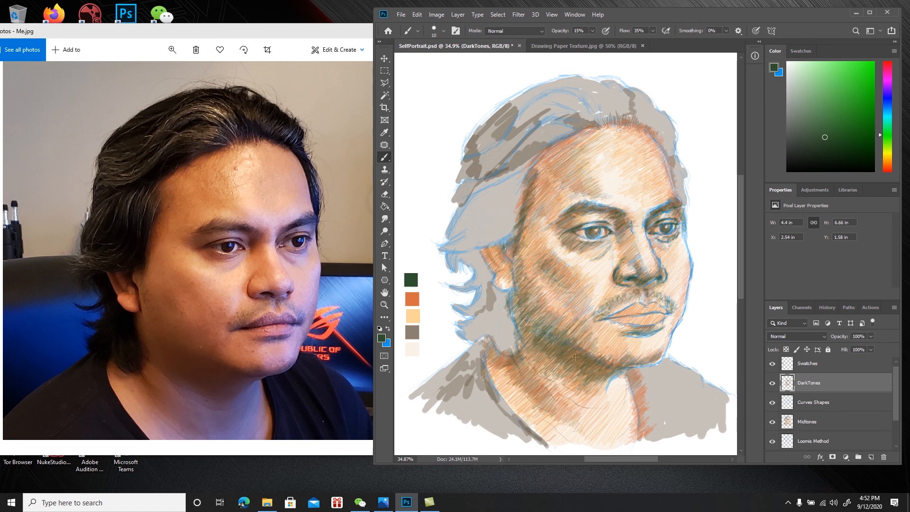
key("ctrl+s")
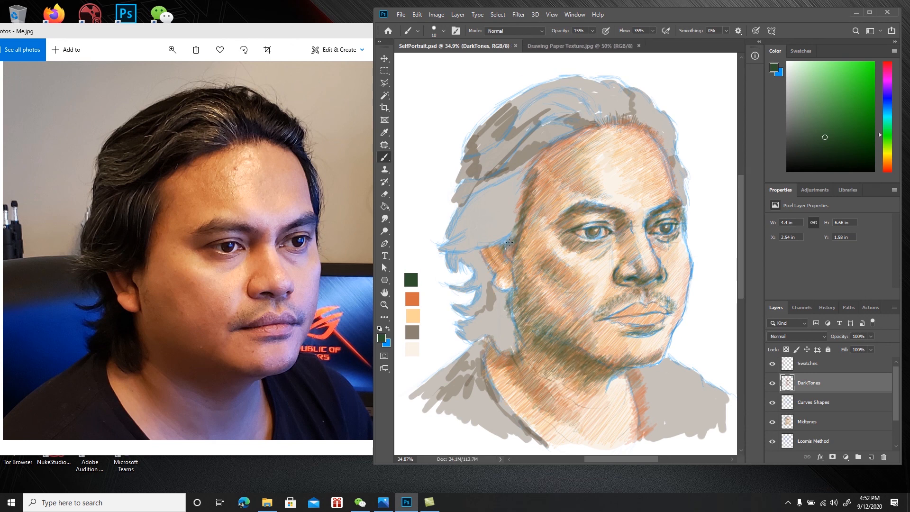
Paint dark green over the hair above the ear with a size 60 brush, refine it with a size 10 brush, and save
key("bracketright")
key("bracketright")
key("bracketright")
key("bracketright")
key("bracketright")
mouse_move(490, 202)
left_mouse_down()
mouse_move(472, 210)
mouse_move(490, 204)
mouse_move(476, 213)
mouse_move(486, 187)
mouse_move(455, 223)
mouse_move(465, 217)
mouse_move(458, 234)
mouse_move(467, 228)
mouse_move(444, 250)
mouse_move(453, 250)
mouse_move(451, 263)
mouse_move(483, 207)
mouse_move(476, 209)
mouse_move(463, 241)
mouse_move(519, 187)
mouse_move(503, 234)
mouse_move(515, 231)
mouse_move(502, 236)
mouse_move(495, 225)
mouse_move(505, 208)
mouse_move(486, 237)
mouse_move(507, 226)
mouse_move(499, 224)
mouse_move(516, 186)
mouse_move(488, 235)
mouse_move(510, 219)
mouse_move(505, 235)
mouse_move(501, 215)
mouse_move(515, 232)
mouse_move(507, 247)
mouse_move(508, 229)
mouse_move(472, 214)
mouse_move(491, 229)
left_mouse_up()
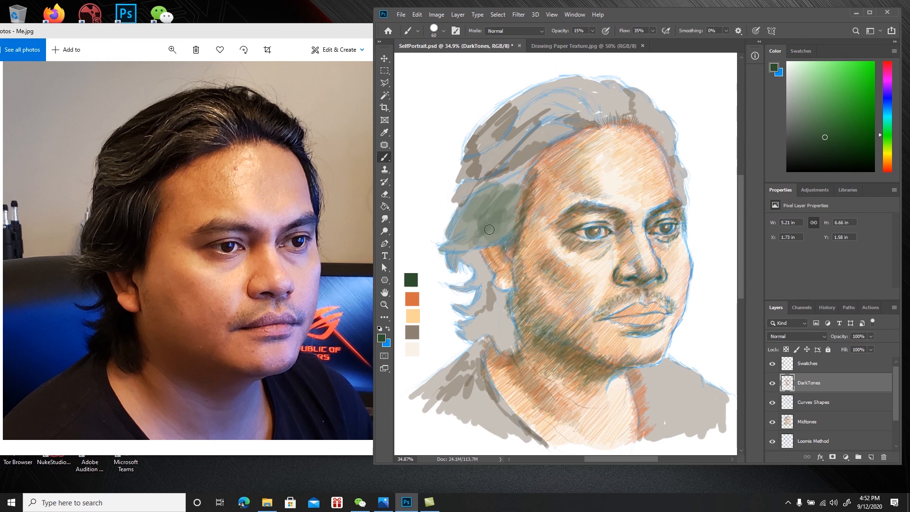
key("bracketleft")
key("bracketleft")
key("bracketleft")
key("bracketleft")
key("bracketleft")
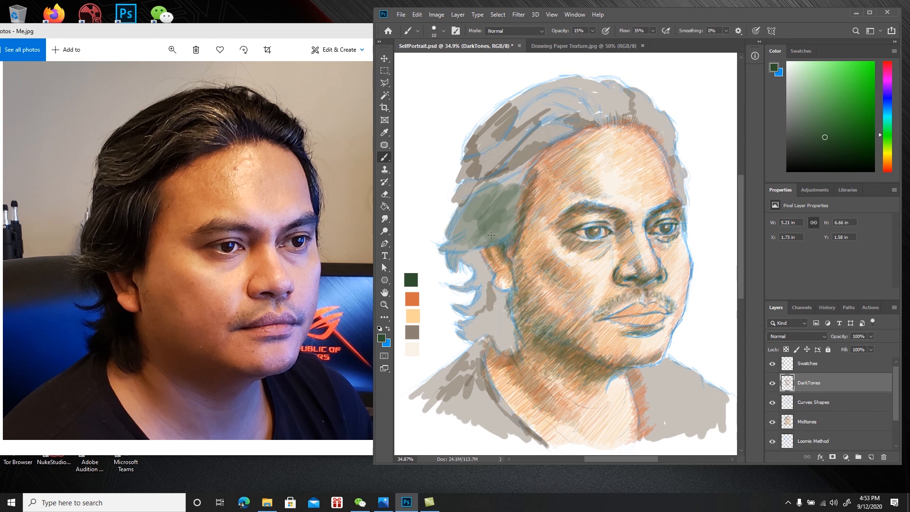
key("ctrl+s")
Set the brush size to 50 and paint dark green over the hair above, behind and below the ear
key("bracketright")
key("bracketright")
key("bracketright")
key("bracketright")
key("bracketright")
key("bracketright")
key("bracketright")
key("bracketright")
key("bracketright")
key("bracketleft")
key("bracketleft")
mouse_move(506, 184)
left_mouse_down()
mouse_move(518, 172)
mouse_move(526, 157)
mouse_move(471, 238)
mouse_move(460, 236)
mouse_move(473, 230)
mouse_move(469, 258)
mouse_move(486, 234)
mouse_move(475, 252)
mouse_move(474, 172)
mouse_move(480, 215)
mouse_move(456, 257)
mouse_move(472, 236)
mouse_move(480, 270)
mouse_move(472, 264)
mouse_move(473, 249)
mouse_move(483, 270)
mouse_move(478, 265)
mouse_move(473, 285)
mouse_move(478, 279)
mouse_move(463, 289)
mouse_move(486, 275)
mouse_move(473, 310)
left_mouse_up()
key("bracketleft")
key("bracketleft")
key("bracketleft")
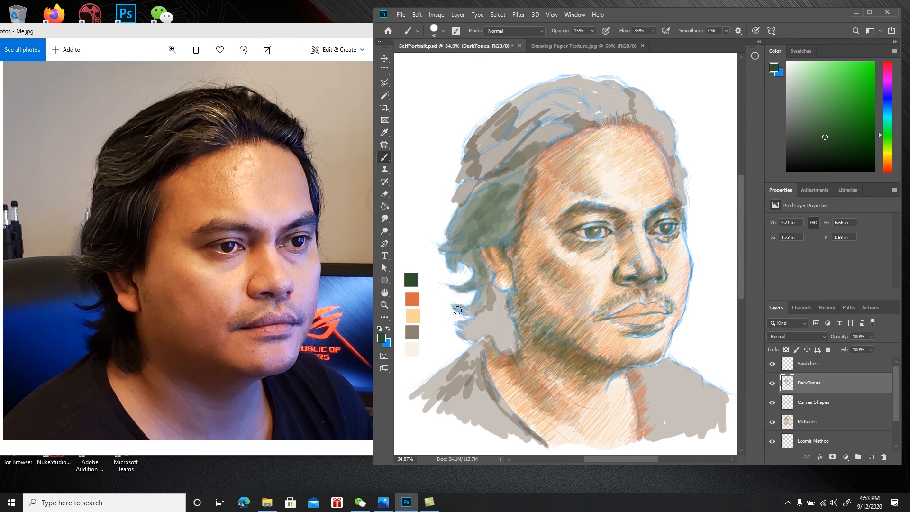
mouse_move(478, 290)
left_mouse_down()
mouse_move(479, 310)
mouse_move(490, 275)
mouse_move(490, 293)
mouse_move(472, 252)
mouse_move(489, 295)
left_mouse_up()
mouse_move(480, 260)
left_mouse_down()
mouse_move(488, 294)
mouse_move(505, 294)
mouse_move(492, 309)
mouse_move(469, 311)
mouse_move(489, 302)
mouse_move(485, 325)
mouse_move(471, 323)
mouse_move(477, 329)
mouse_move(464, 336)
mouse_move(494, 313)
mouse_move(489, 330)
mouse_move(500, 303)
mouse_move(499, 322)
mouse_move(501, 313)
mouse_move(502, 302)
mouse_move(499, 329)
mouse_move(502, 303)
mouse_move(490, 314)
mouse_move(472, 283)
mouse_move(501, 323)
mouse_move(511, 321)
mouse_move(505, 313)
mouse_move(510, 331)
mouse_move(509, 315)
mouse_move(512, 334)
mouse_move(495, 315)
mouse_move(486, 329)
mouse_move(498, 325)
mouse_move(498, 337)
mouse_move(505, 327)
mouse_move(498, 341)
mouse_move(500, 348)
mouse_move(507, 334)
mouse_move(507, 350)
mouse_move(507, 337)
mouse_move(514, 341)
mouse_move(501, 348)
mouse_move(490, 318)
left_mouse_up()
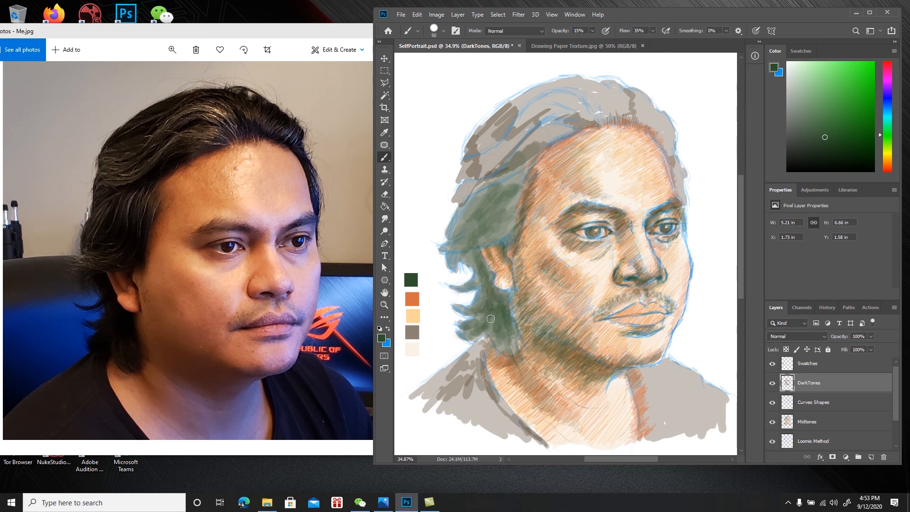
Paint dark green over the shirt on both shoulders on the DarkTones layer, and save the document
mouse_move(462, 369)
left_mouse_down()
mouse_move(416, 397)
mouse_move(480, 345)
mouse_move(468, 361)
mouse_move(478, 349)
mouse_move(483, 381)
mouse_move(480, 355)
mouse_move(465, 391)
mouse_move(469, 366)
mouse_move(427, 396)
mouse_move(460, 360)
mouse_move(440, 403)
left_mouse_up()
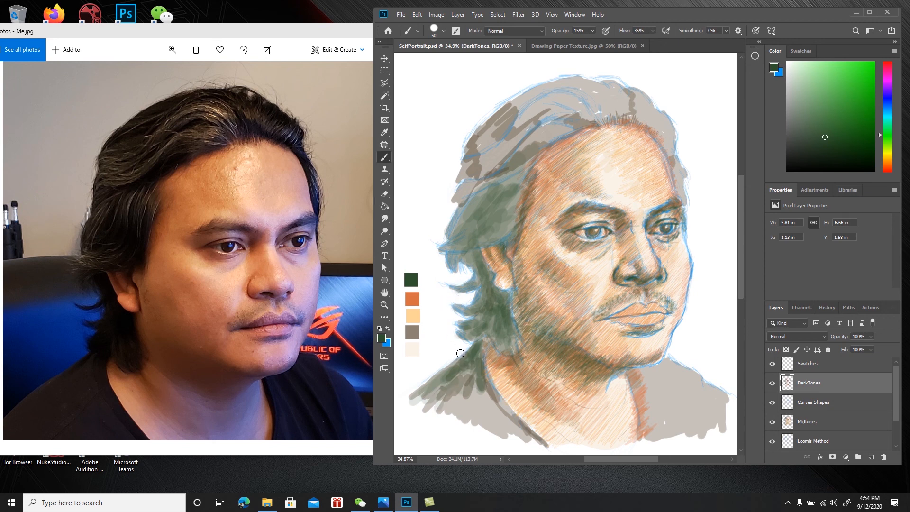
mouse_move(467, 369)
left_mouse_down()
mouse_move(478, 390)
mouse_move(484, 377)
mouse_move(474, 367)
mouse_move(489, 405)
mouse_move(492, 393)
mouse_move(514, 418)
mouse_move(475, 361)
mouse_move(476, 405)
mouse_move(467, 381)
mouse_move(452, 406)
mouse_move(455, 385)
mouse_move(429, 400)
mouse_move(463, 381)
mouse_move(461, 400)
mouse_move(431, 399)
mouse_move(450, 407)
mouse_move(462, 378)
mouse_move(474, 402)
mouse_move(461, 411)
mouse_move(468, 415)
mouse_move(451, 385)
mouse_move(492, 414)
mouse_move(476, 388)
mouse_move(519, 426)
mouse_move(501, 405)
mouse_move(521, 433)
mouse_move(464, 401)
mouse_move(492, 431)
mouse_move(506, 424)
mouse_move(533, 443)
mouse_move(480, 426)
mouse_move(510, 440)
mouse_move(516, 422)
left_mouse_up()
mouse_move(647, 384)
left_mouse_down()
mouse_move(664, 361)
mouse_move(644, 392)
mouse_move(638, 374)
mouse_move(640, 398)
mouse_move(635, 386)
mouse_move(653, 370)
mouse_move(648, 395)
mouse_move(657, 374)
mouse_move(646, 426)
mouse_move(658, 419)
mouse_move(652, 424)
mouse_move(652, 405)
mouse_move(646, 413)
mouse_move(661, 375)
mouse_move(677, 381)
mouse_move(675, 368)
mouse_move(693, 379)
mouse_move(664, 382)
mouse_move(663, 368)
mouse_move(649, 380)
mouse_move(658, 385)
mouse_move(651, 399)
mouse_move(666, 391)
mouse_move(657, 422)
left_mouse_up()
mouse_move(655, 427)
left_mouse_down()
mouse_move(685, 423)
mouse_move(671, 403)
mouse_move(682, 392)
mouse_move(663, 398)
mouse_move(669, 376)
mouse_move(670, 401)
mouse_move(686, 385)
mouse_move(682, 418)
mouse_move(699, 389)
mouse_move(711, 410)
mouse_move(694, 381)
mouse_move(691, 404)
mouse_move(705, 391)
mouse_move(695, 420)
mouse_move(725, 410)
mouse_move(693, 424)
mouse_move(700, 409)
mouse_move(685, 394)
left_mouse_up()
key("ctrl+s")
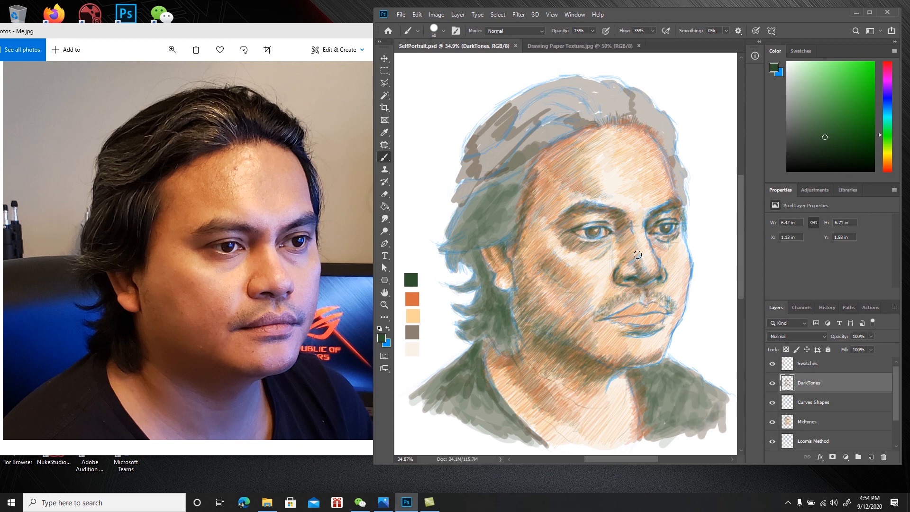
Paint dark green over the hair on the crown, along the hairline and down the far side of the head, saving along the way
mouse_move(493, 148)
left_mouse_down()
mouse_move(479, 178)
mouse_move(507, 138)
mouse_move(459, 196)
mouse_move(491, 177)
mouse_move(490, 157)
mouse_move(477, 166)
mouse_move(484, 147)
mouse_move(463, 175)
mouse_move(490, 127)
mouse_move(472, 155)
mouse_move(500, 132)
mouse_move(467, 183)
mouse_move(511, 142)
mouse_move(493, 176)
mouse_move(526, 147)
mouse_move(514, 167)
mouse_move(546, 126)
mouse_move(554, 125)
mouse_move(543, 133)
mouse_move(567, 126)
mouse_move(551, 137)
mouse_move(576, 127)
mouse_move(558, 135)
mouse_move(551, 126)
mouse_move(570, 113)
mouse_move(544, 123)
mouse_move(581, 109)
mouse_move(542, 109)
mouse_move(545, 116)
mouse_move(551, 90)
mouse_move(552, 118)
mouse_move(532, 107)
mouse_move(525, 116)
mouse_move(541, 126)
mouse_move(514, 155)
mouse_move(555, 96)
mouse_move(515, 103)
mouse_move(545, 90)
mouse_move(523, 99)
mouse_move(554, 95)
mouse_move(501, 130)
mouse_move(531, 95)
mouse_move(512, 118)
mouse_move(552, 107)
mouse_move(548, 124)
mouse_move(607, 116)
mouse_move(587, 121)
mouse_move(583, 100)
mouse_move(549, 84)
mouse_move(588, 80)
mouse_move(602, 93)
mouse_move(556, 98)
mouse_move(613, 105)
mouse_move(597, 117)
mouse_move(610, 100)
mouse_move(580, 111)
mouse_move(613, 101)
mouse_move(602, 91)
mouse_move(616, 86)
mouse_move(628, 103)
mouse_move(615, 108)
mouse_move(626, 114)
mouse_move(641, 101)
mouse_move(625, 114)
left_mouse_up()
key("ctrl+s")
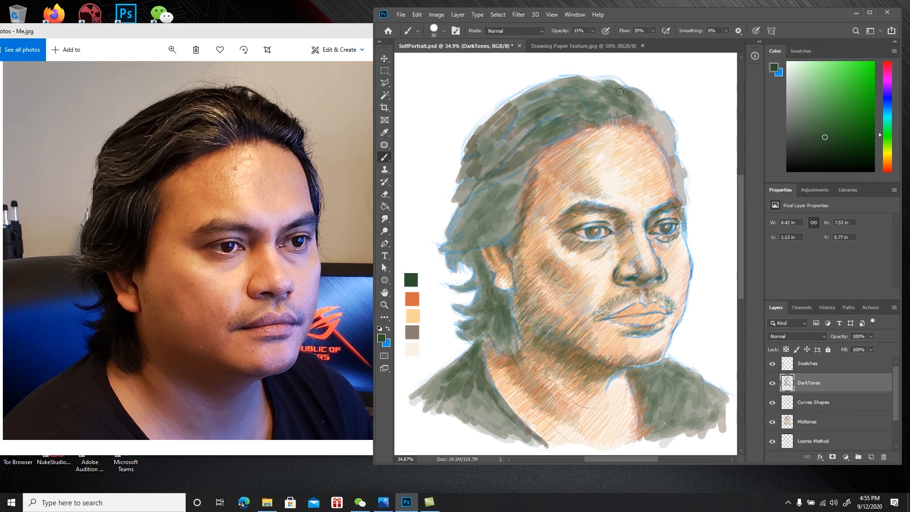
mouse_move(514, 183)
left_mouse_down()
mouse_move(495, 182)
mouse_move(526, 167)
mouse_move(517, 209)
mouse_move(518, 161)
mouse_move(555, 137)
left_mouse_up()
mouse_move(603, 116)
left_mouse_down()
mouse_move(655, 131)
mouse_move(648, 123)
mouse_move(661, 141)
mouse_move(655, 128)
mouse_move(677, 167)
left_mouse_up()
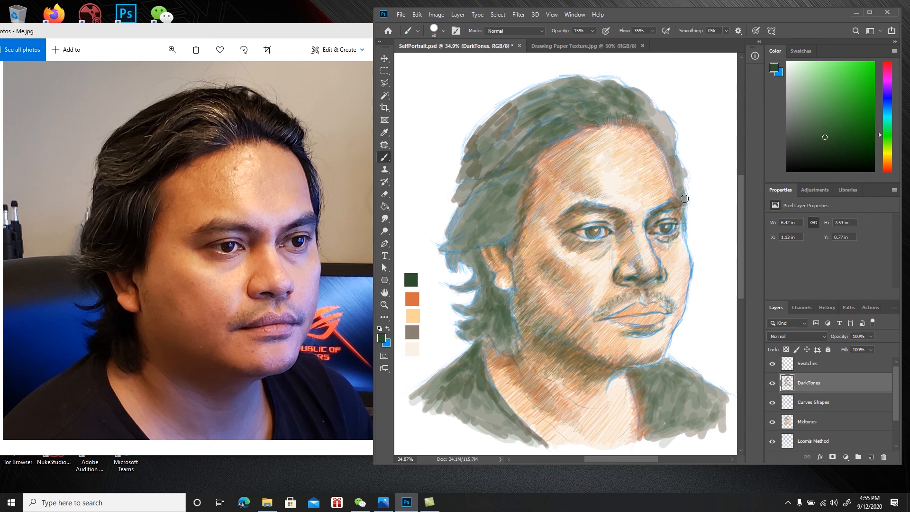
left_click_drag(673, 162, 668, 153)
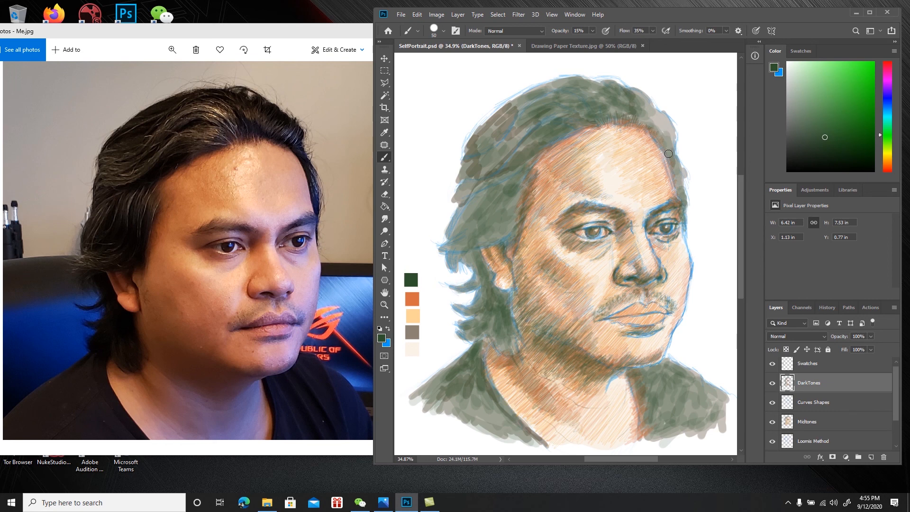
mouse_move(653, 121)
left_mouse_down()
mouse_move(642, 104)
mouse_move(648, 121)
mouse_move(654, 107)
mouse_move(661, 115)
mouse_move(682, 181)
left_mouse_up()
left_click_drag(659, 114, 640, 108)
Deepen the dark green on the swept-back hair near the temple and above the ear, and save the document
mouse_move(550, 122)
left_mouse_down()
mouse_move(513, 127)
mouse_move(529, 125)
mouse_move(497, 155)
mouse_move(517, 123)
mouse_move(495, 142)
mouse_move(536, 131)
left_mouse_up()
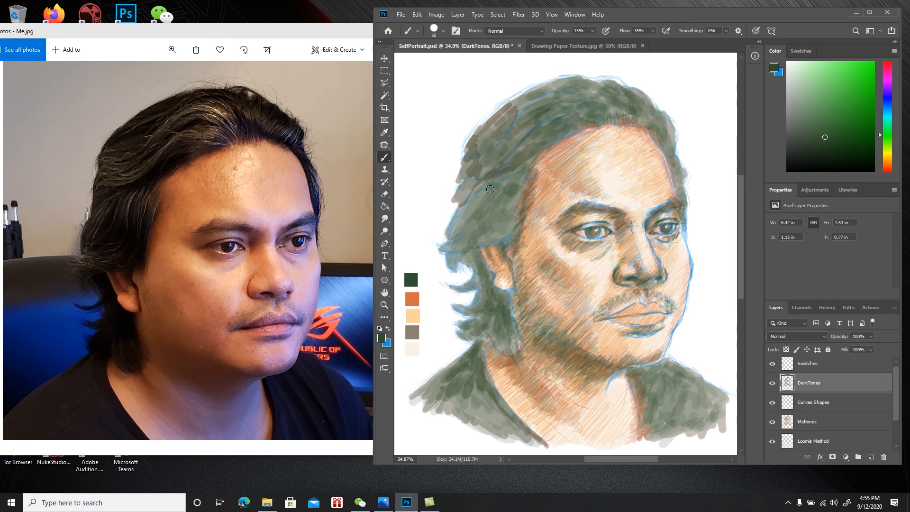
mouse_move(495, 208)
left_mouse_down()
mouse_move(517, 192)
mouse_move(504, 223)
mouse_move(513, 228)
mouse_move(502, 219)
mouse_move(490, 228)
mouse_move(482, 196)
mouse_move(463, 217)
mouse_move(484, 183)
left_mouse_up()
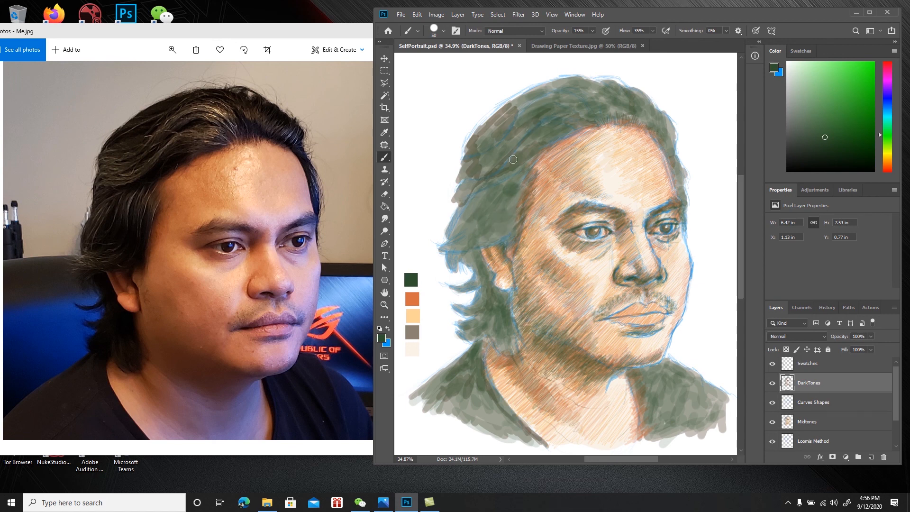
mouse_move(489, 222)
left_mouse_down()
mouse_move(509, 210)
mouse_move(508, 231)
mouse_move(491, 237)
left_mouse_up()
mouse_move(491, 237)
left_mouse_down()
mouse_move(509, 230)
mouse_move(476, 243)
left_mouse_up()
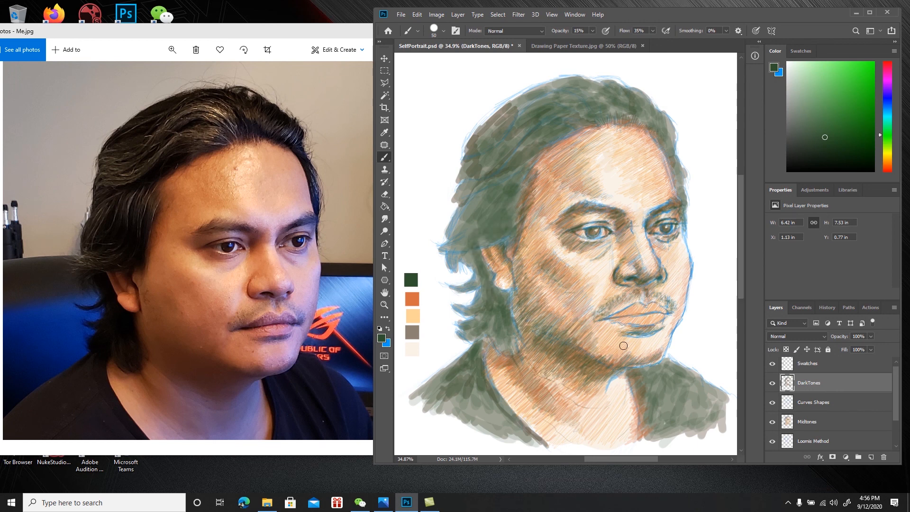
key("ctrl+s")
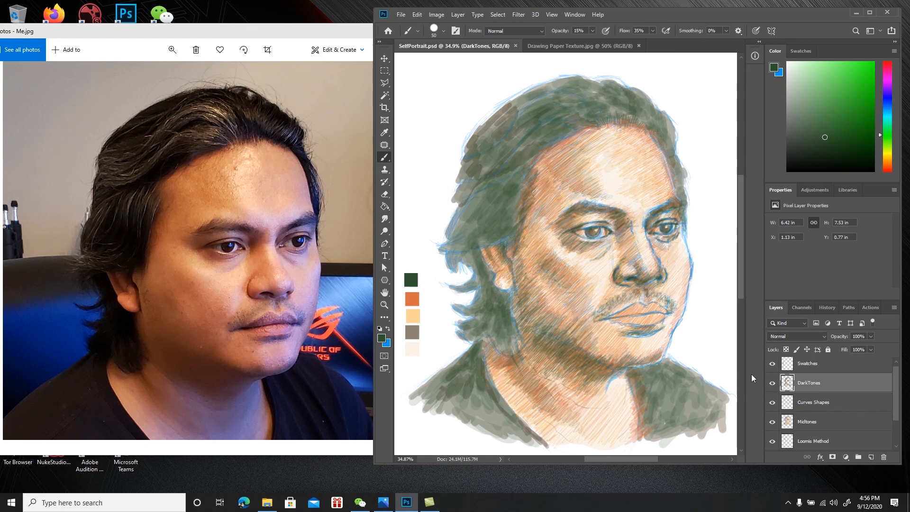
left_click(787, 501)
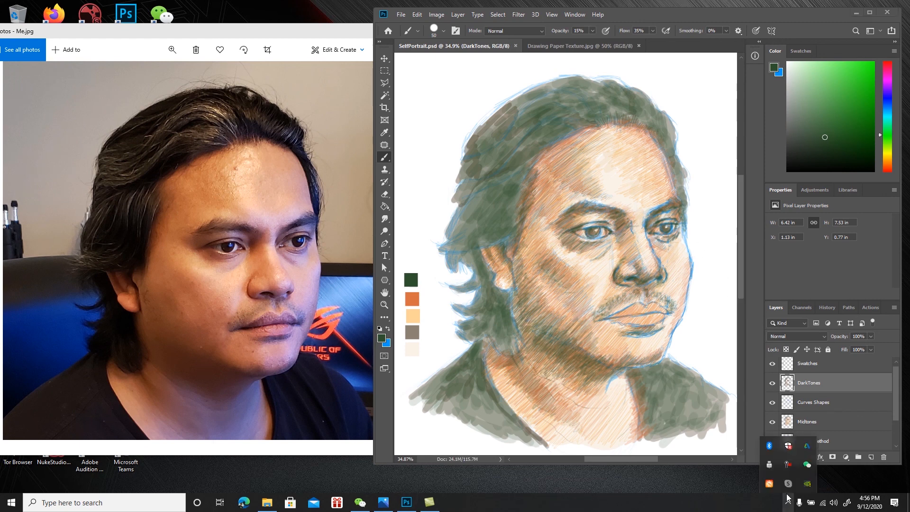
left_click(788, 465)
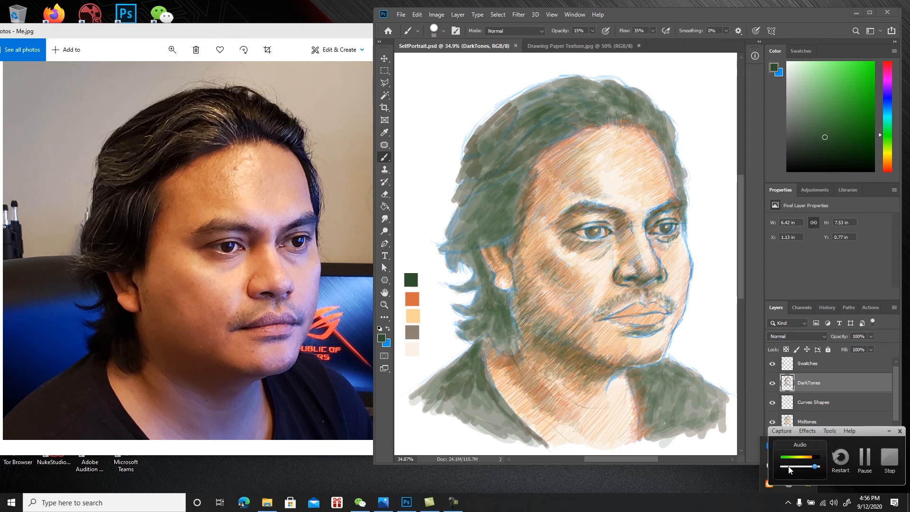